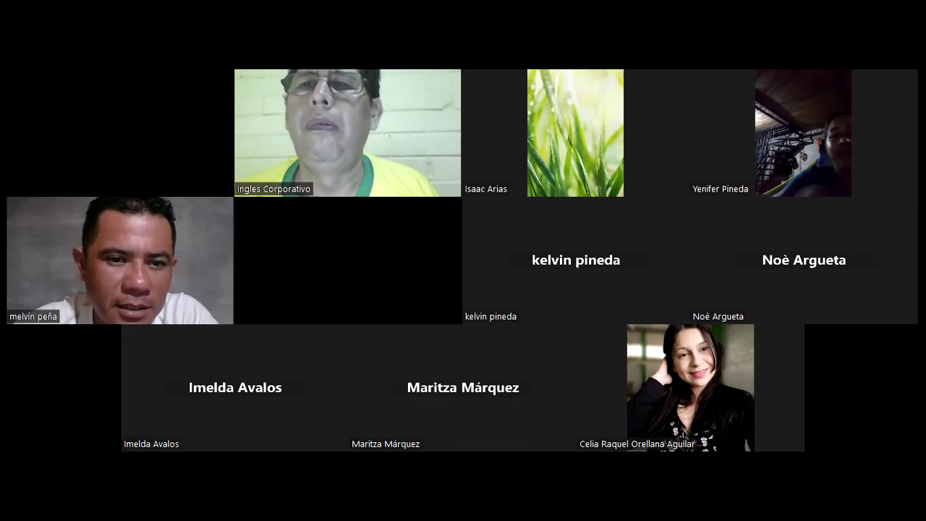
Show the Windows desktop with Win+D, leaving Zoom in a compact video panel
key("super+d")
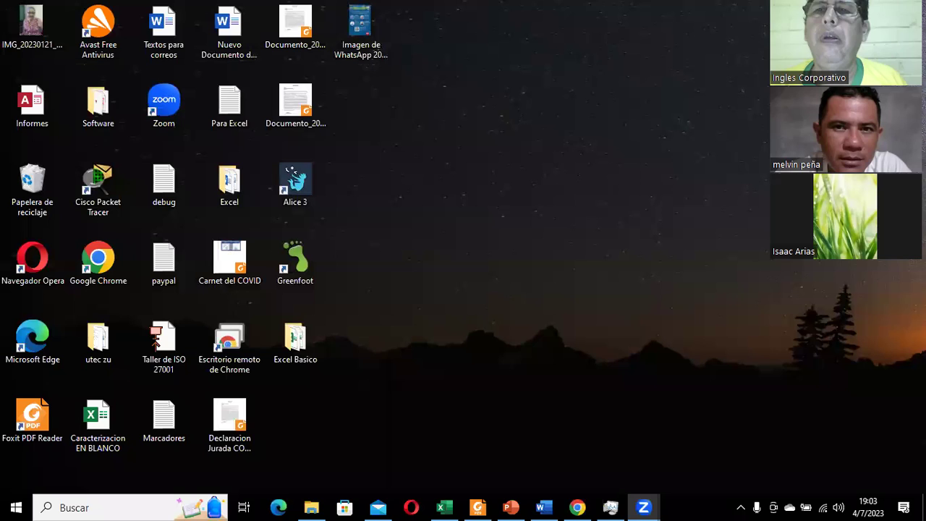
Bring the Excel Básico PowerPoint presentation to the front from the taskbar
left_click(511, 507)
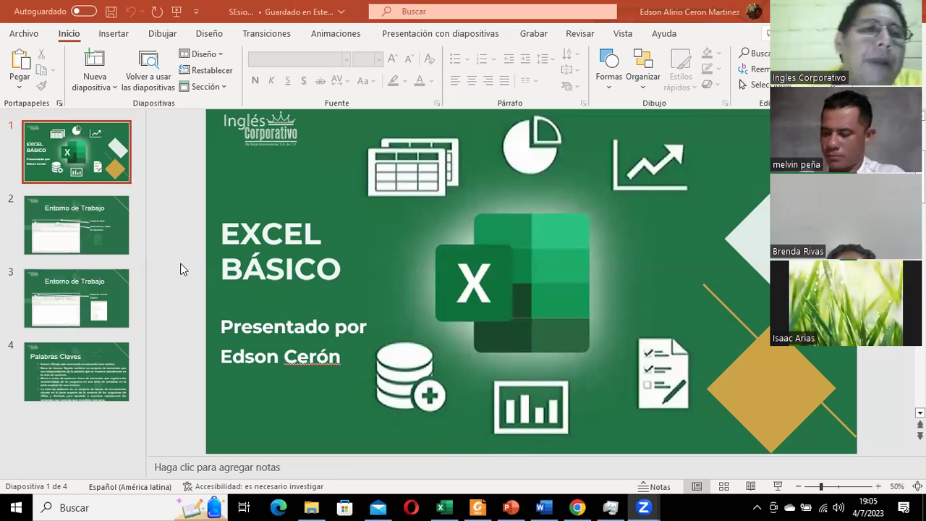
Go to the Entorno de Trabajo slide, then switch to the Excel attendance workbook
left_click(107, 225)
left_click(107, 224)
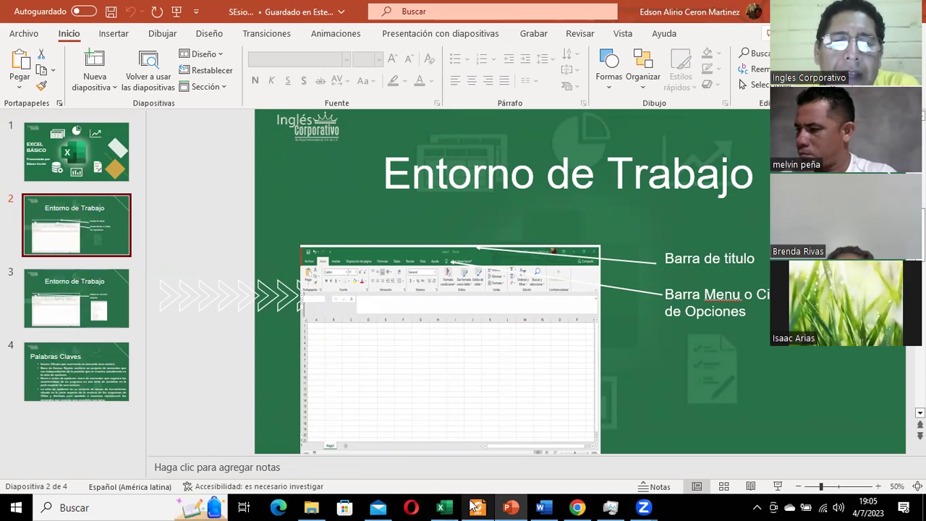
left_click(443, 507)
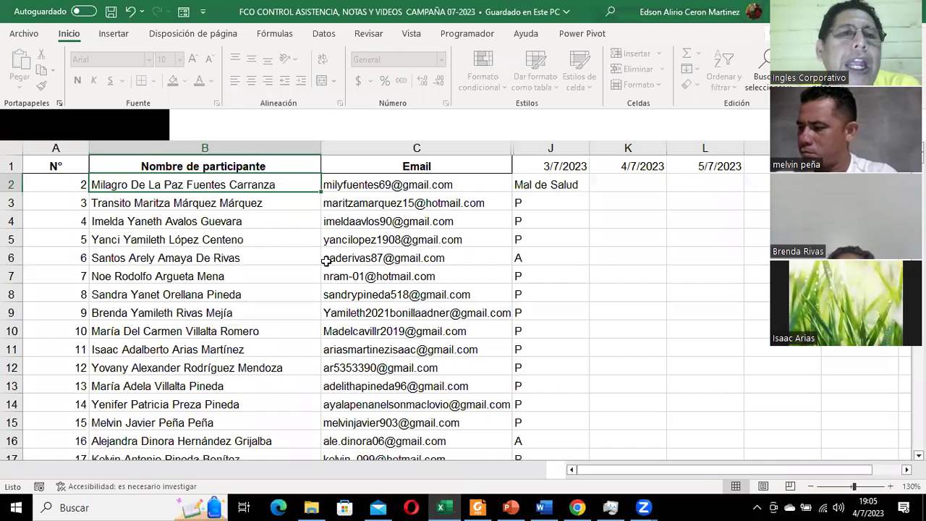
Create a new blank workbook, Libro2, from the Archivo menu
left_click(20, 36)
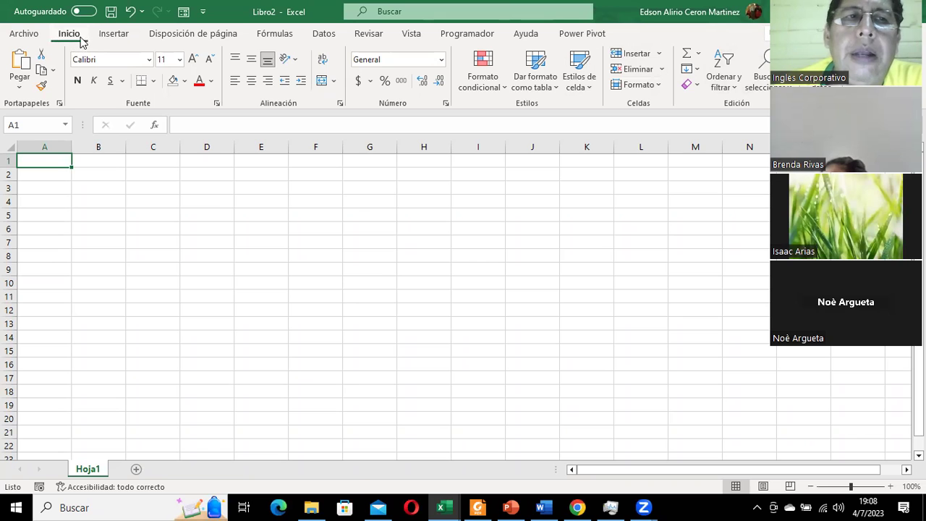
Browse the Insertar, Disposición de página, Fórmulas and Datos ribbon tabs
left_click(114, 36)
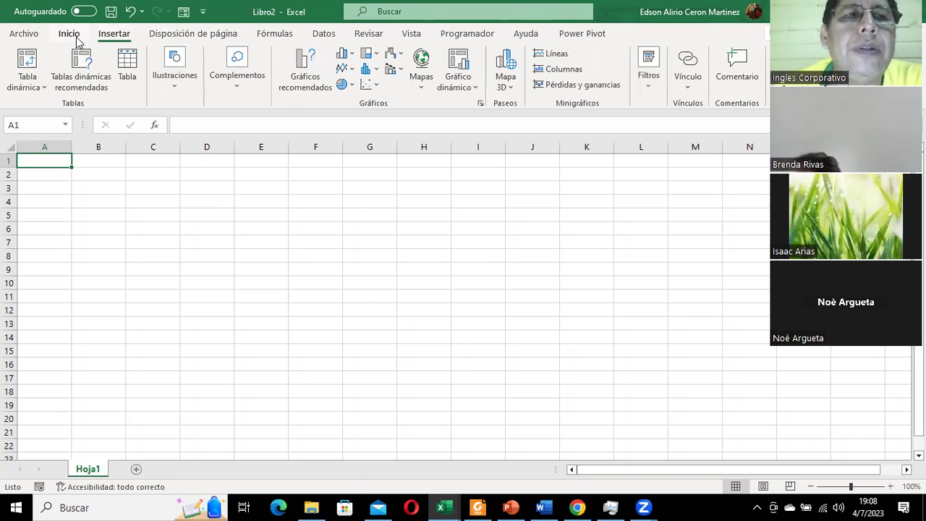
left_click(73, 37)
left_click(105, 36)
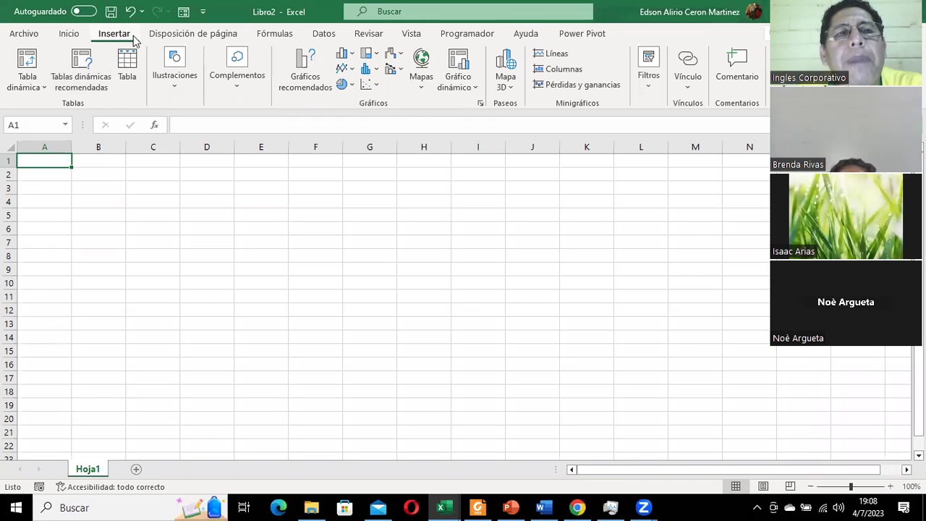
left_click(178, 36)
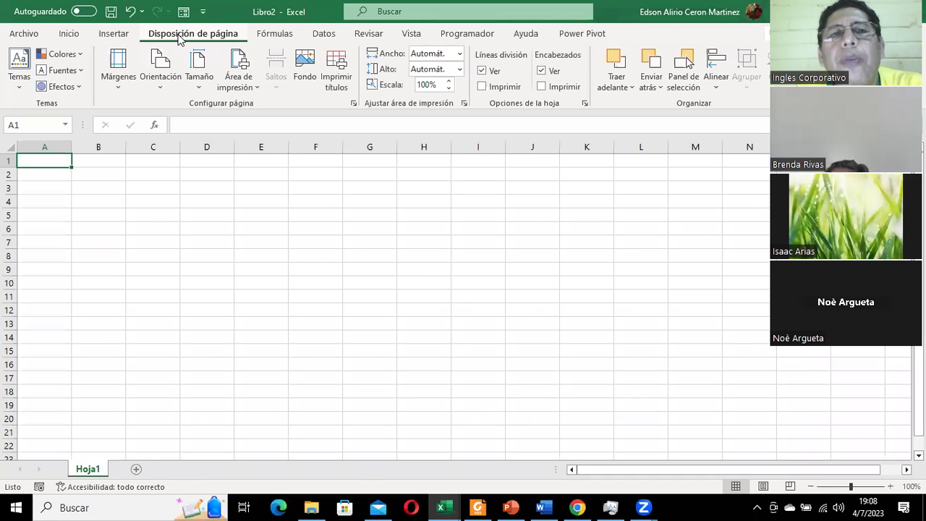
left_click(272, 35)
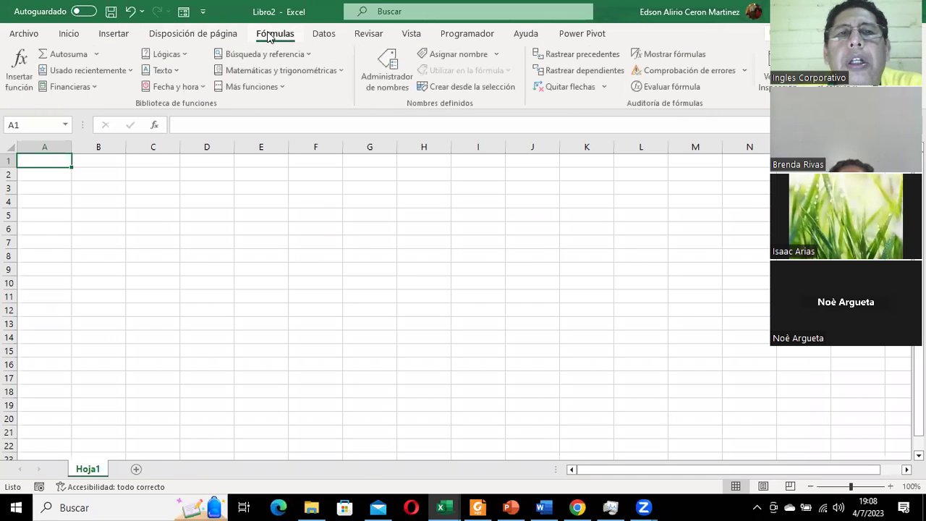
left_click(319, 38)
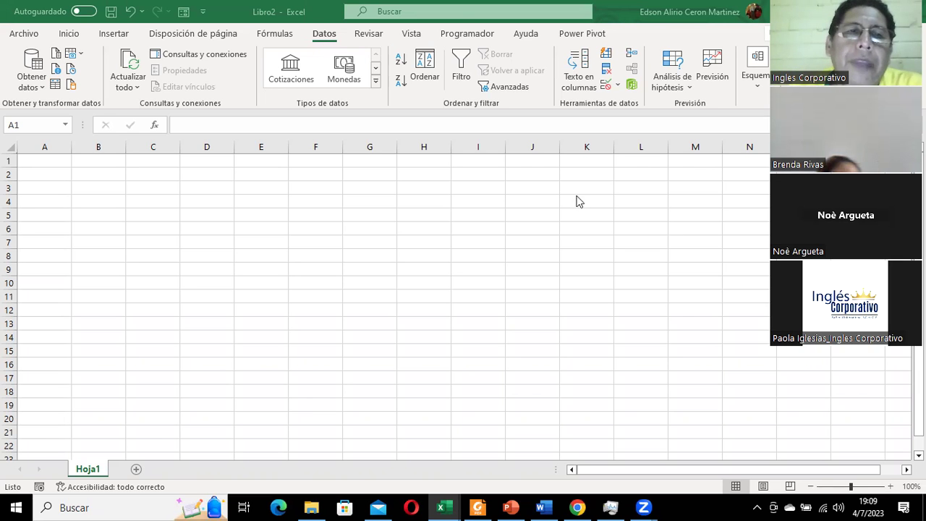
Run through Fórmulas, Datos, Revisar, Vista, Programador, Ayuda and Power Pivot, ending back on Inicio
left_click(278, 34)
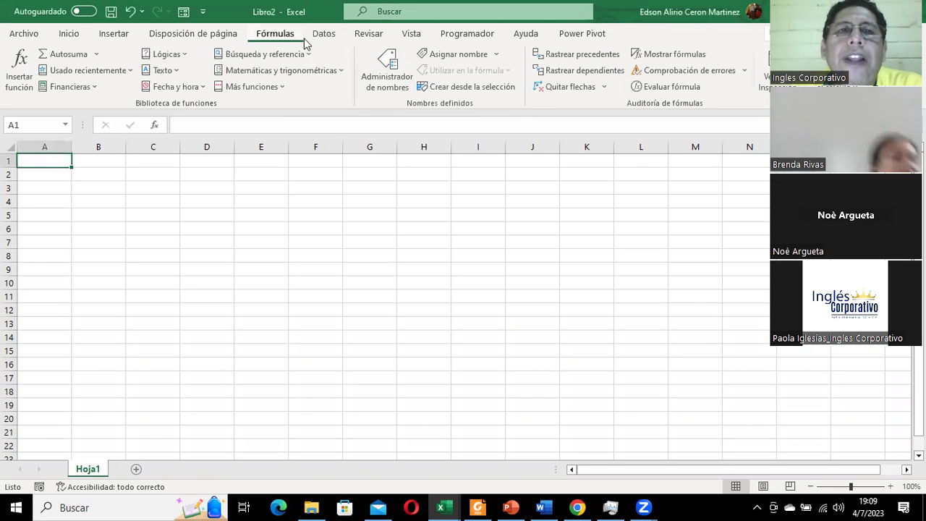
left_click(323, 34)
left_click(369, 34)
left_click(411, 34)
left_click(463, 34)
left_click(528, 34)
left_click(568, 34)
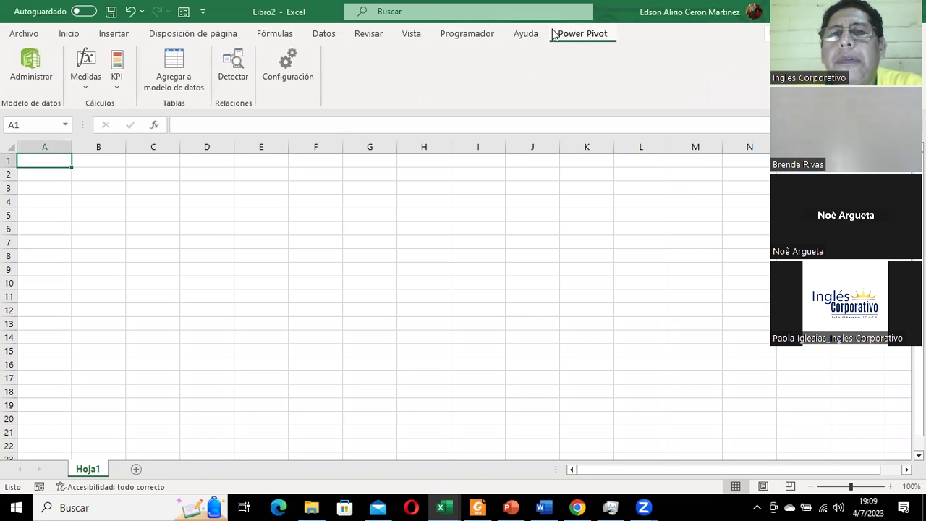
left_click(69, 34)
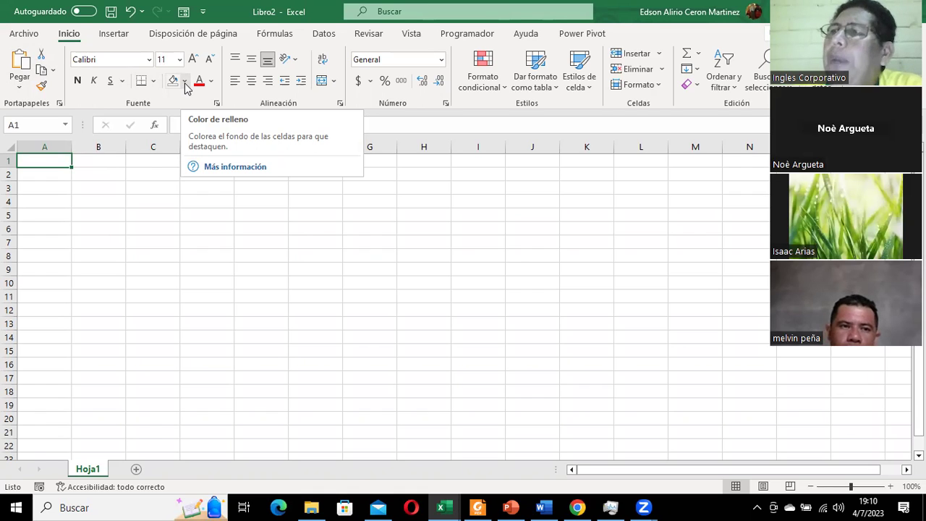
Enter the word 'icono' in cell G4
left_click(376, 205)
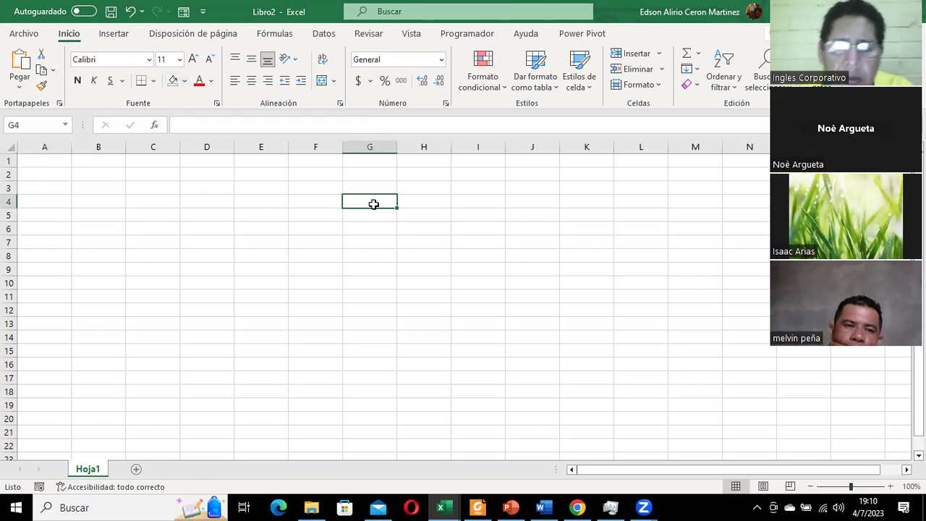
type("oi")
type("icono")
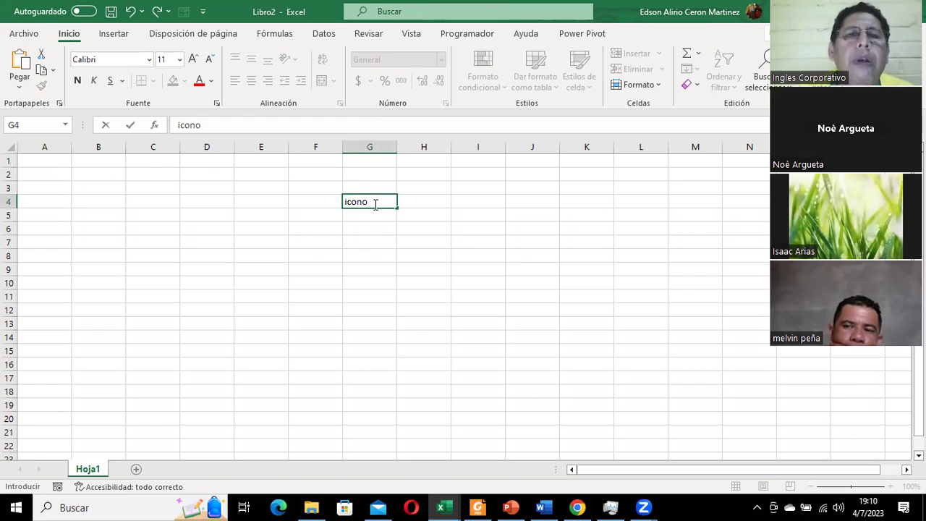
key("Return")
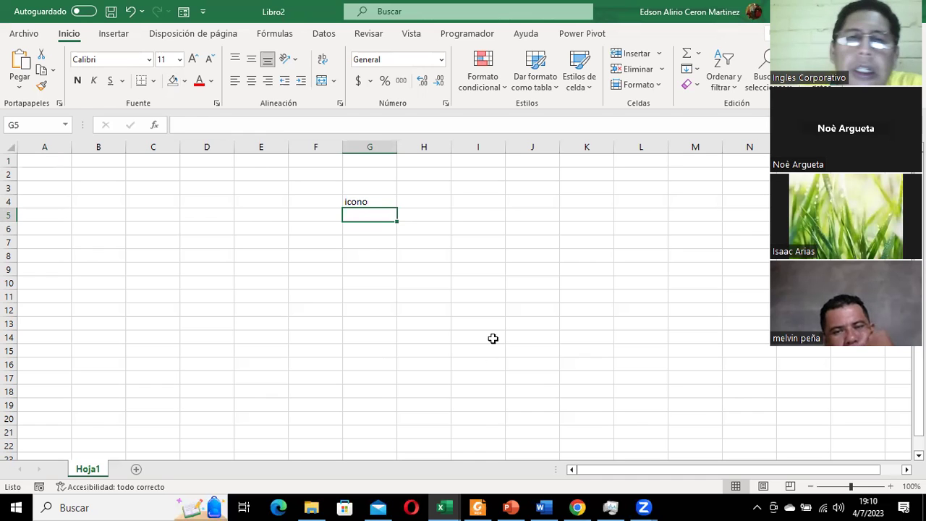
left_click(364, 201)
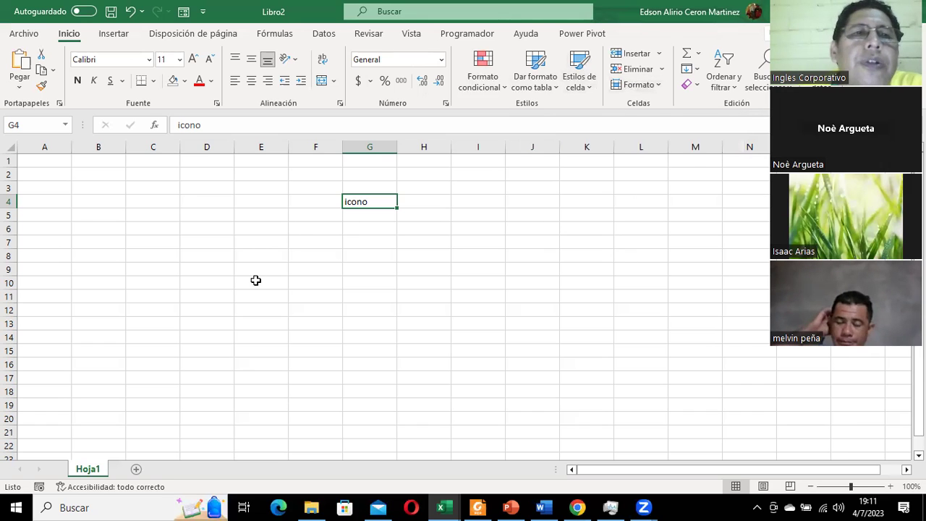
left_click(221, 125)
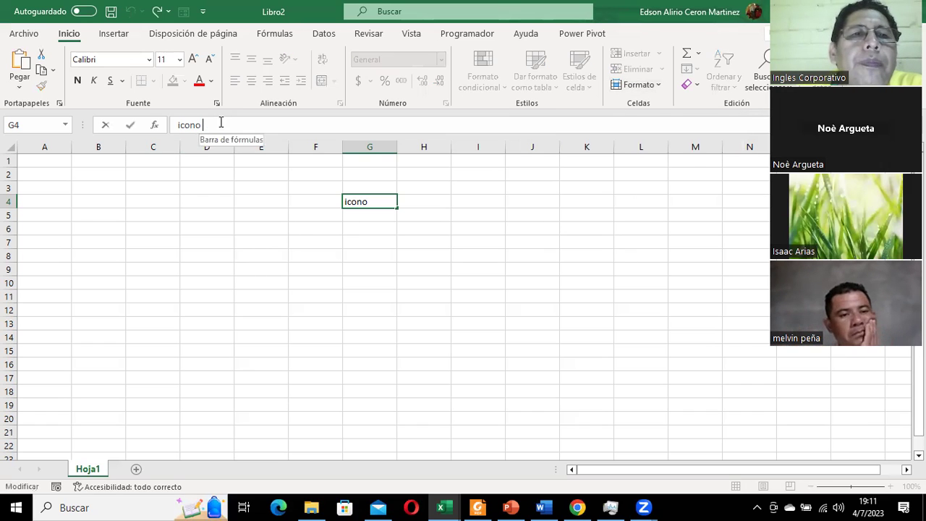
left_click(185, 211)
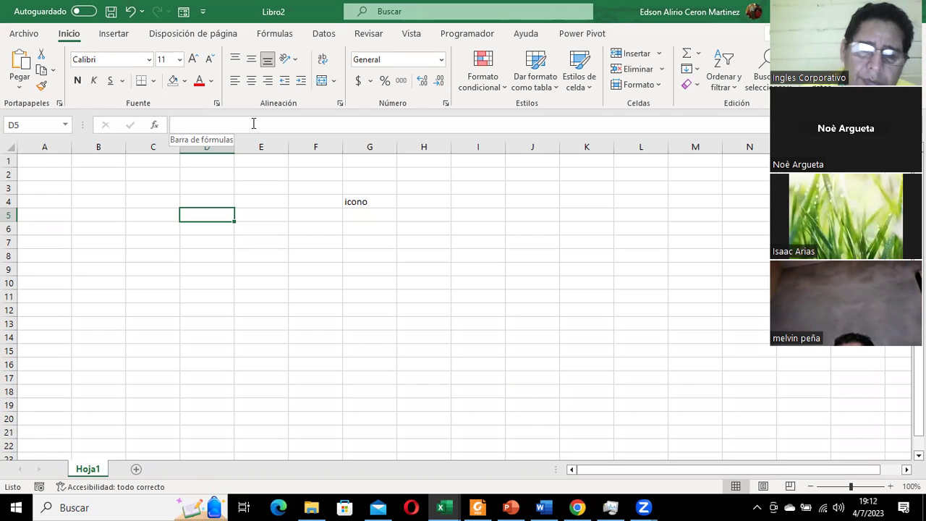
Type 'Prueba' into cell D5
type("Prueba")
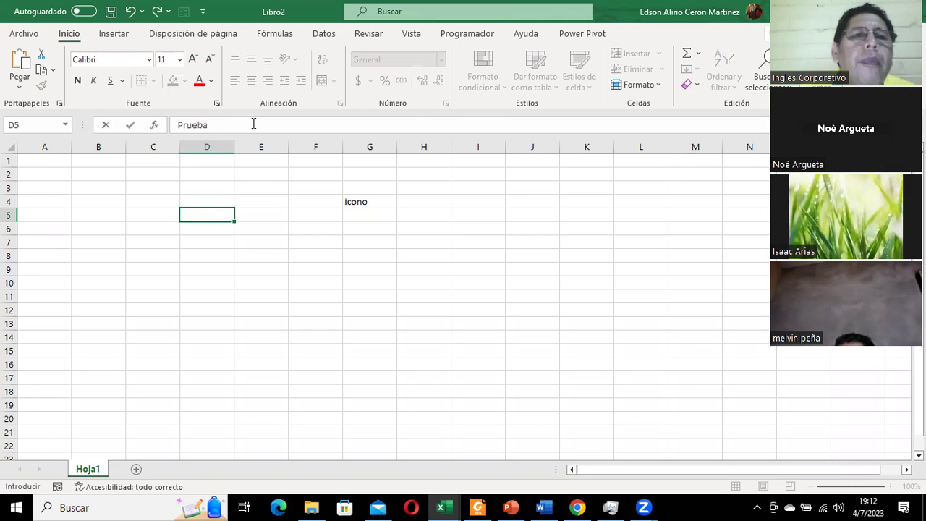
key("Return")
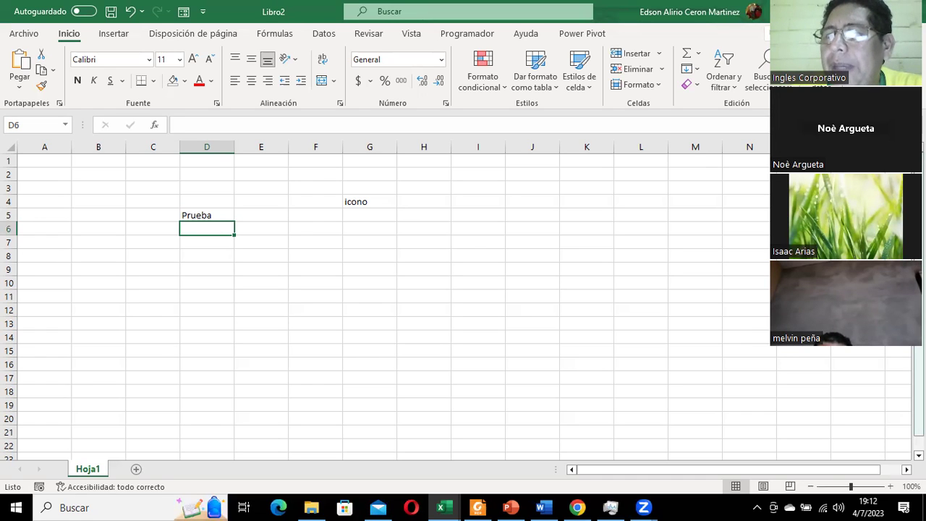
Scroll down, select cell D8 and adjust the status-bar view controls
scroll(383, 307, "down", 1)
scroll(463, 307, "down", 1)
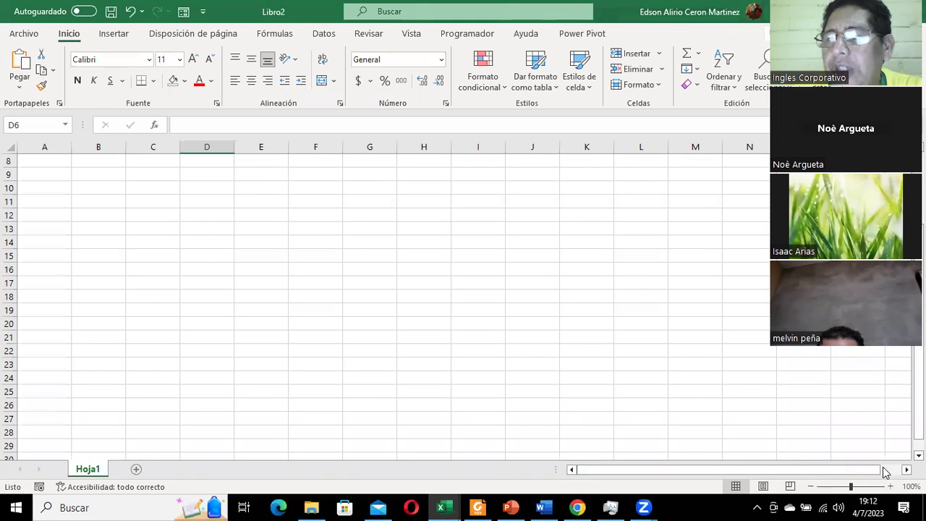
left_click(213, 161)
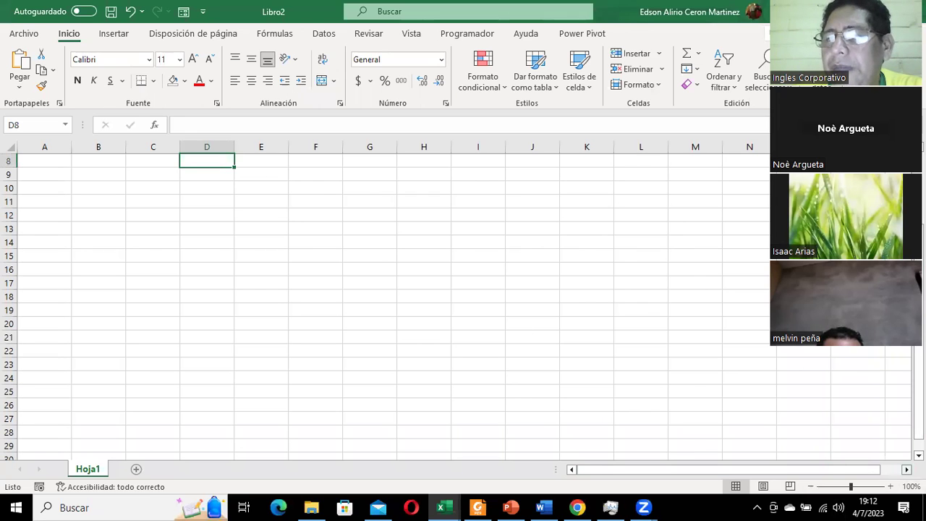
left_click_drag(728, 470, 770, 474)
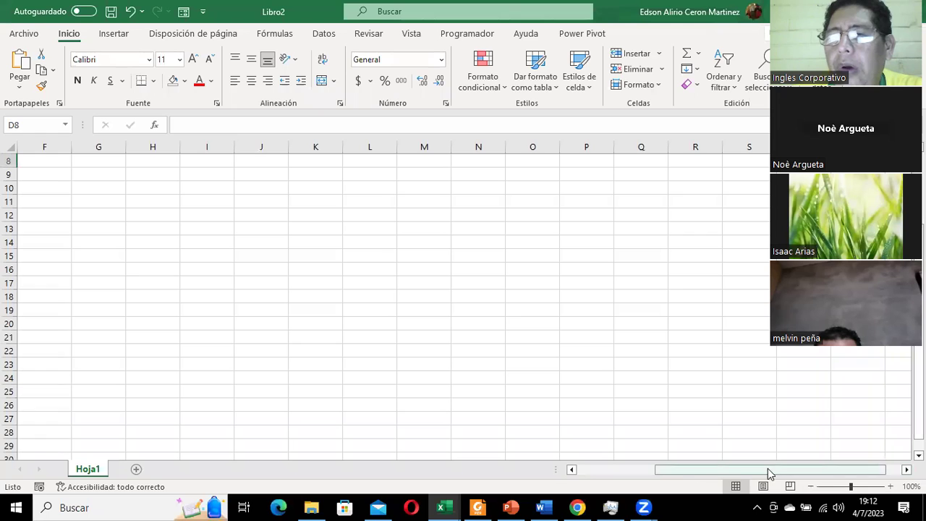
left_click(571, 470)
left_click(572, 471)
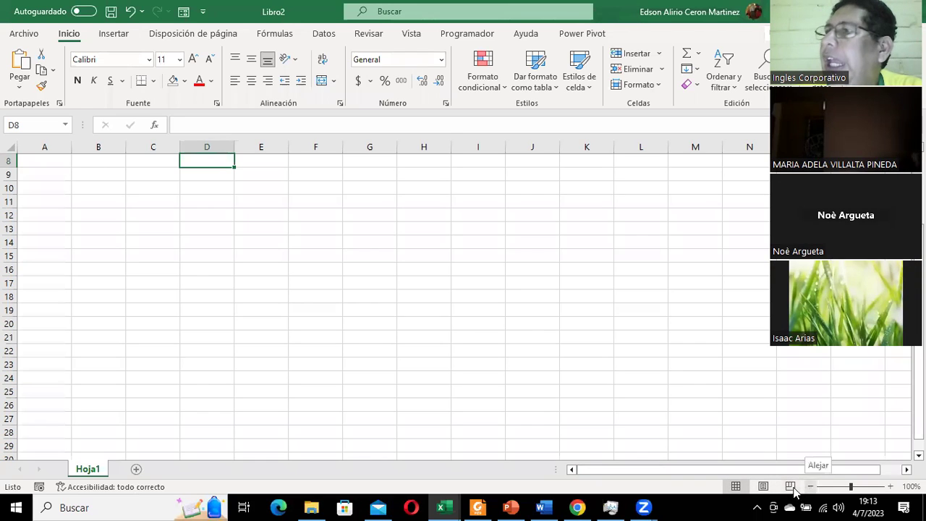
left_click(735, 486)
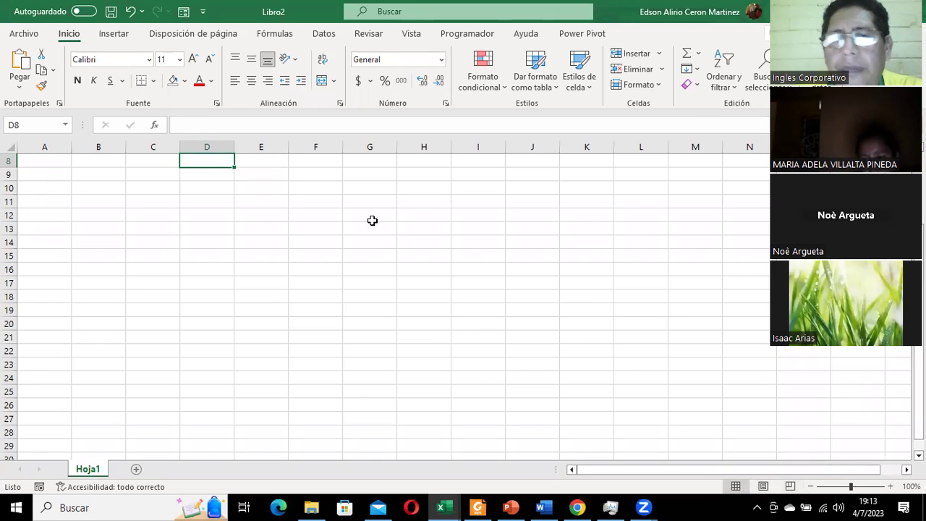
Preview the sheet in Page Layout and Page Break Preview, then return to Normal view
left_click(232, 178)
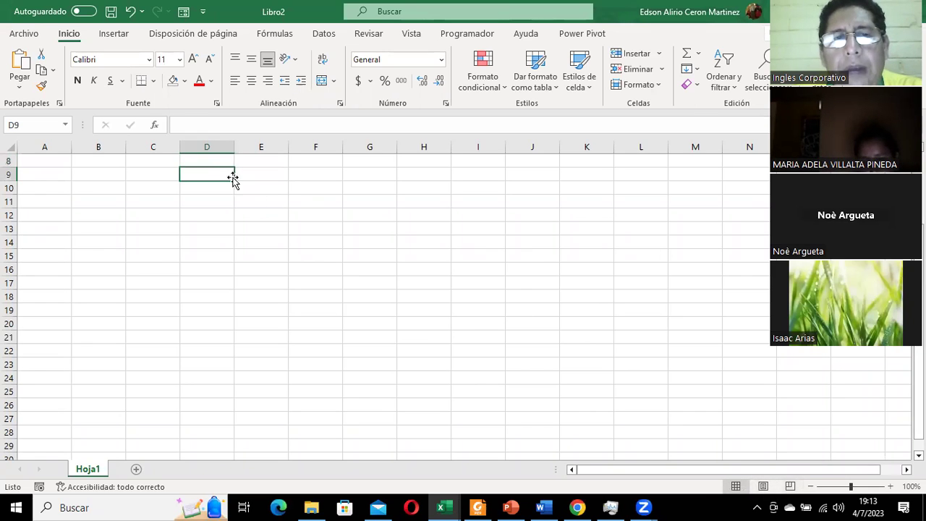
left_click(763, 486)
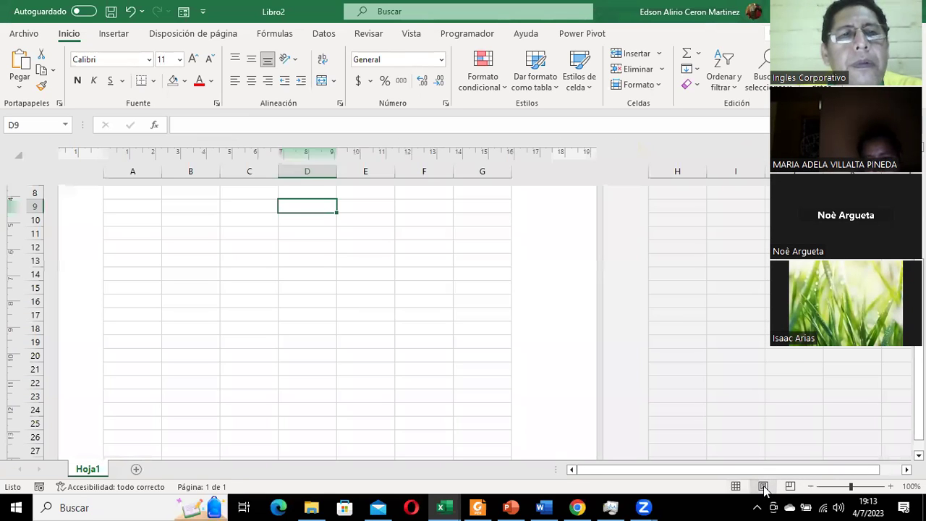
left_click(790, 486)
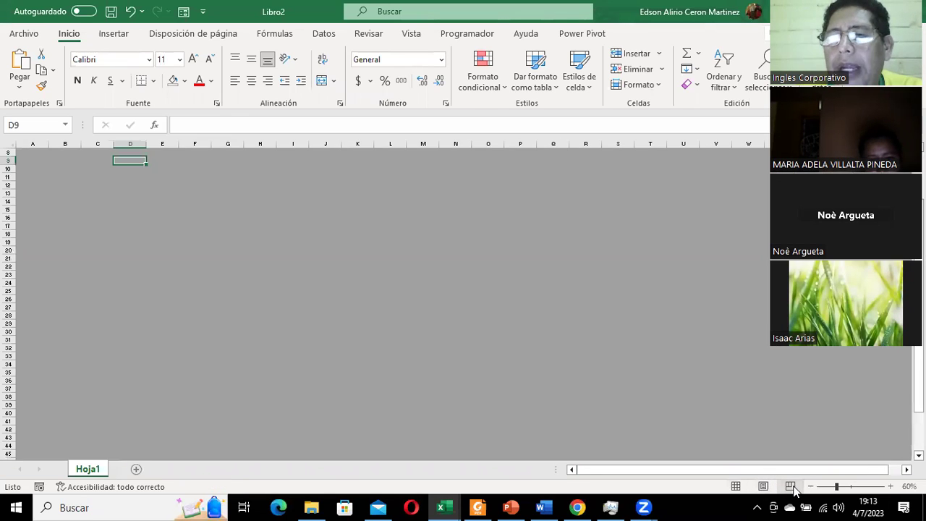
left_click(735, 486)
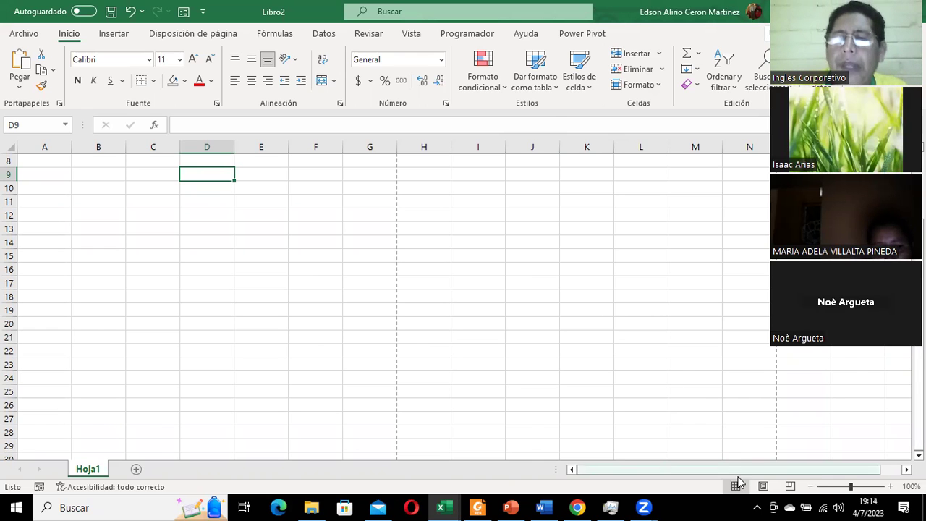
left_click(123, 36)
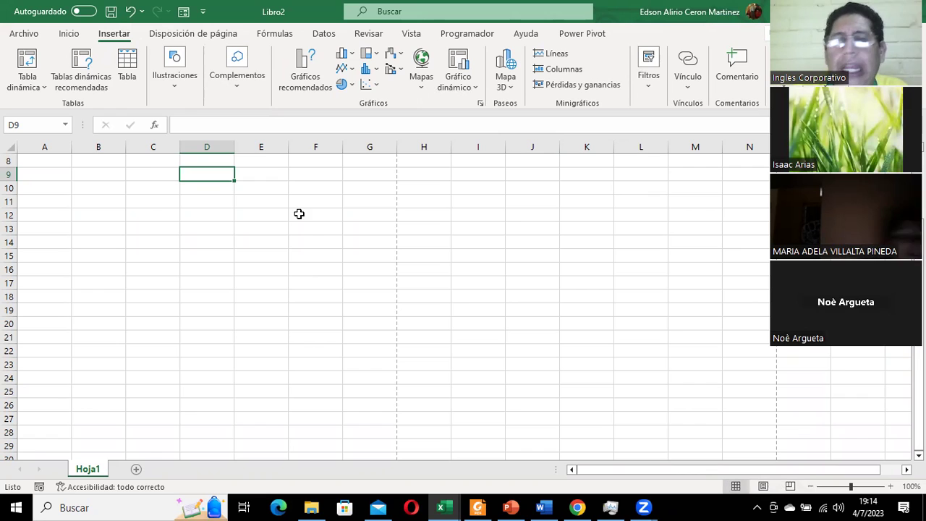
Insert a screen clipping of the status-bar view buttons at B9, enlarged to L18
left_click(102, 172)
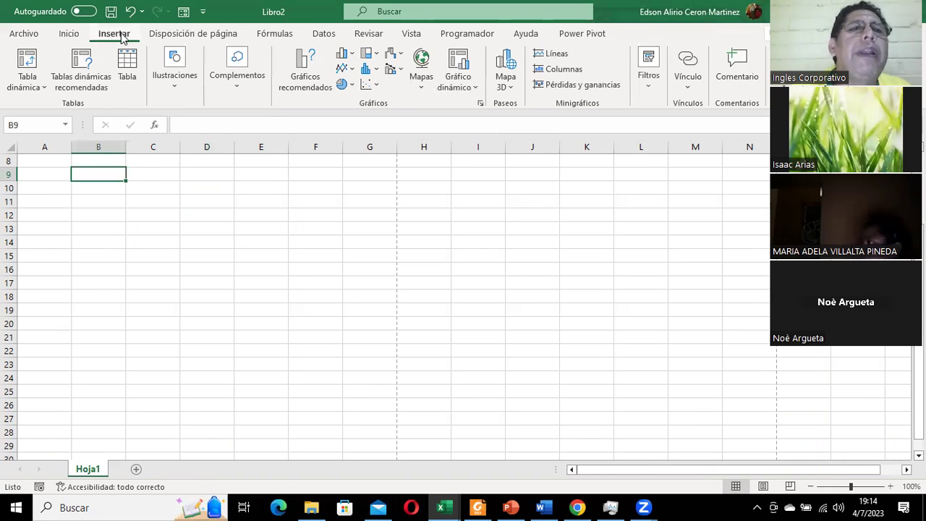
left_click(167, 87)
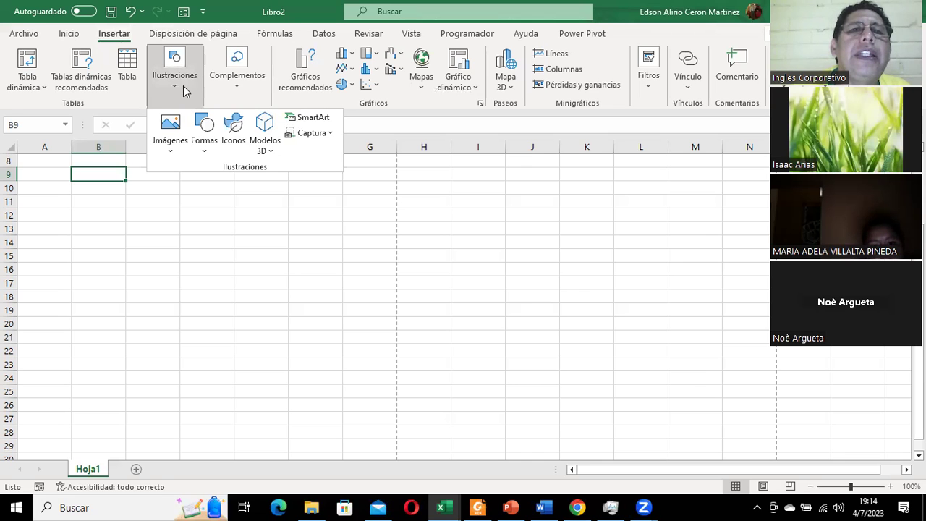
left_click(312, 132)
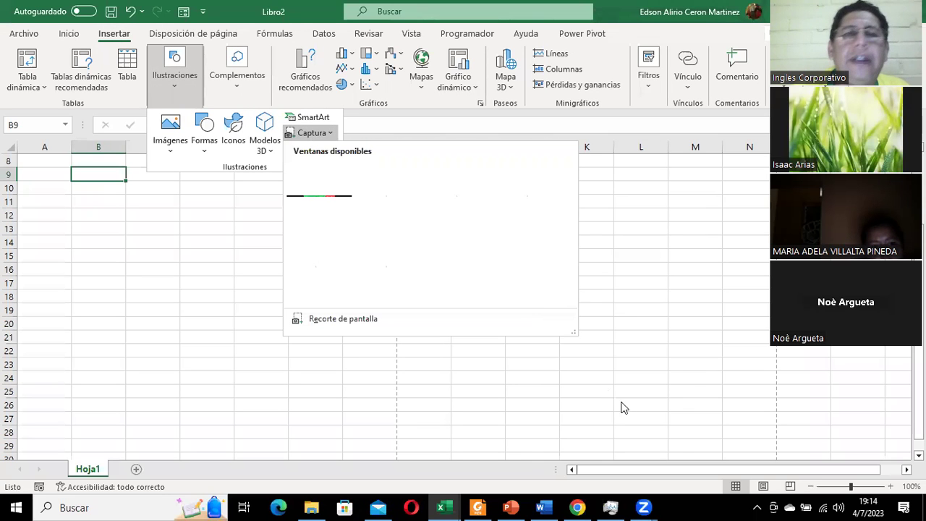
left_click(360, 319)
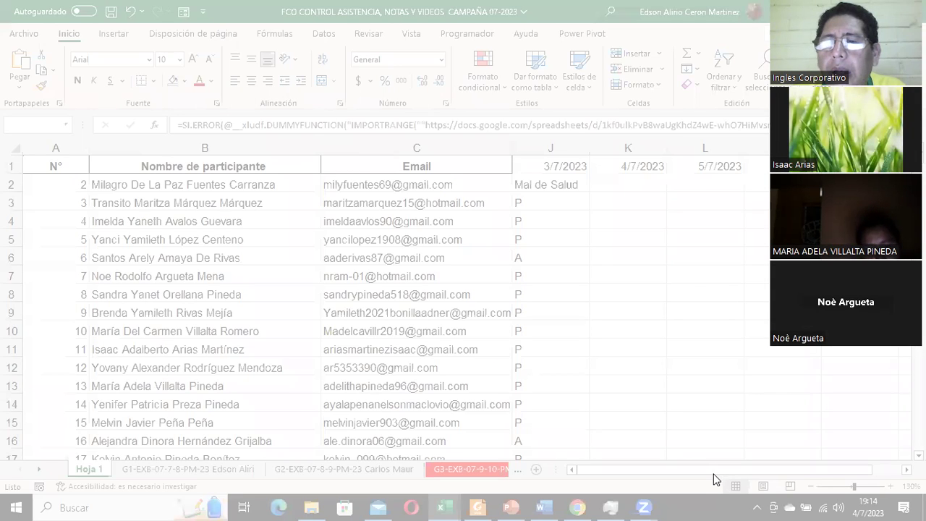
mouse_move(715, 492)
left_mouse_down()
mouse_move(825, 497)
mouse_move(817, 501)
left_mouse_up()
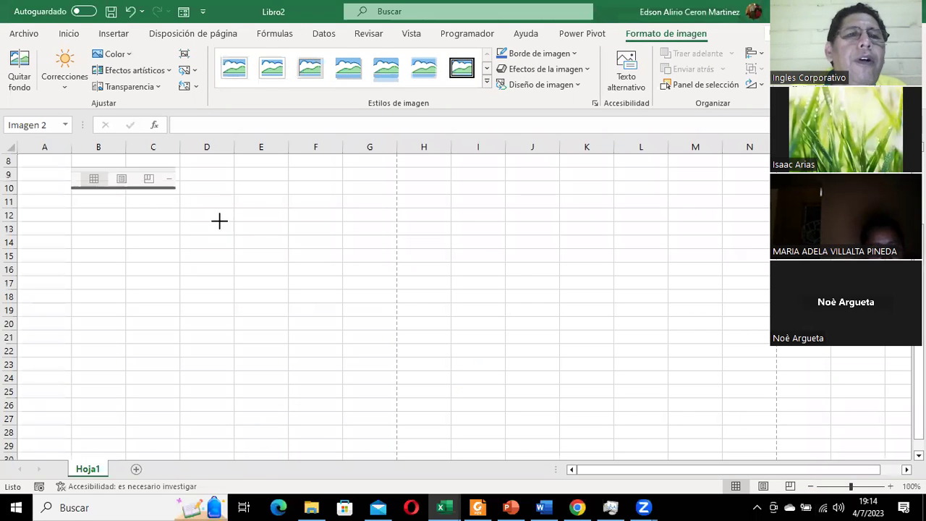
left_click_drag(174, 189, 355, 298)
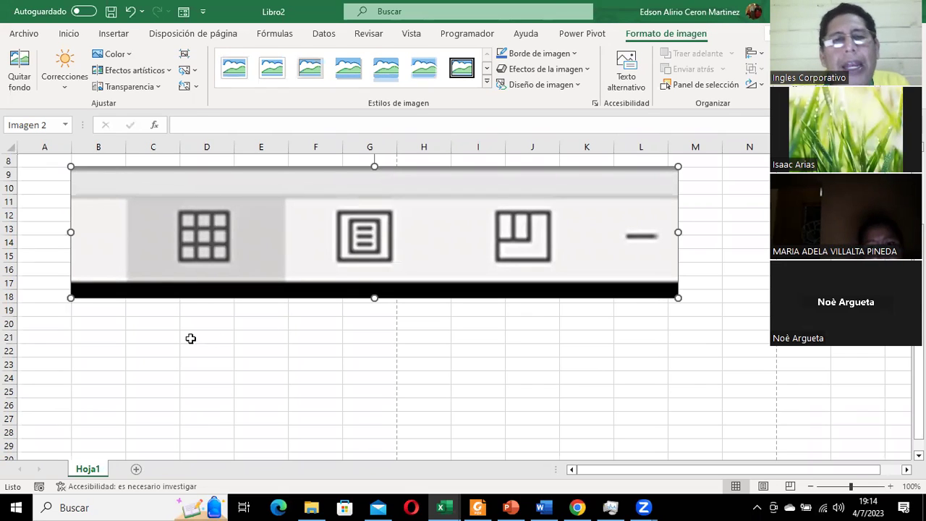
left_click(262, 344)
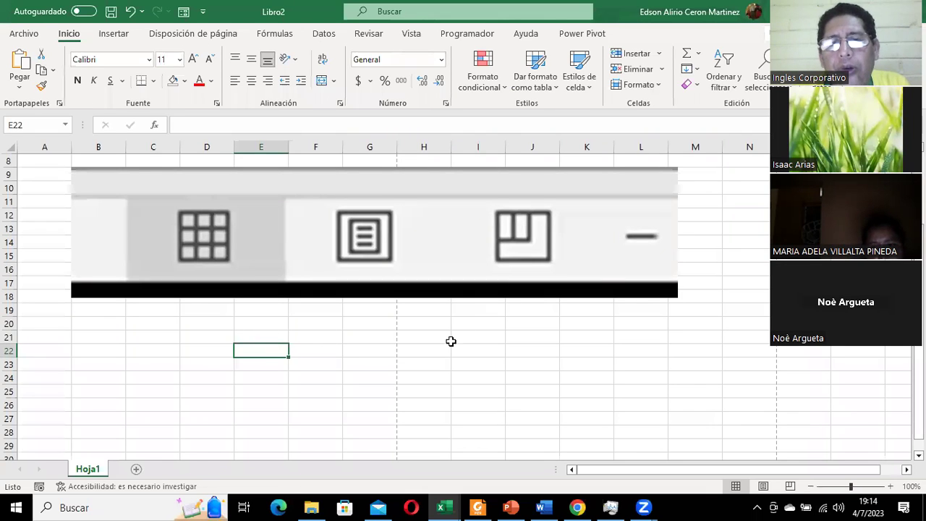
left_click(217, 233)
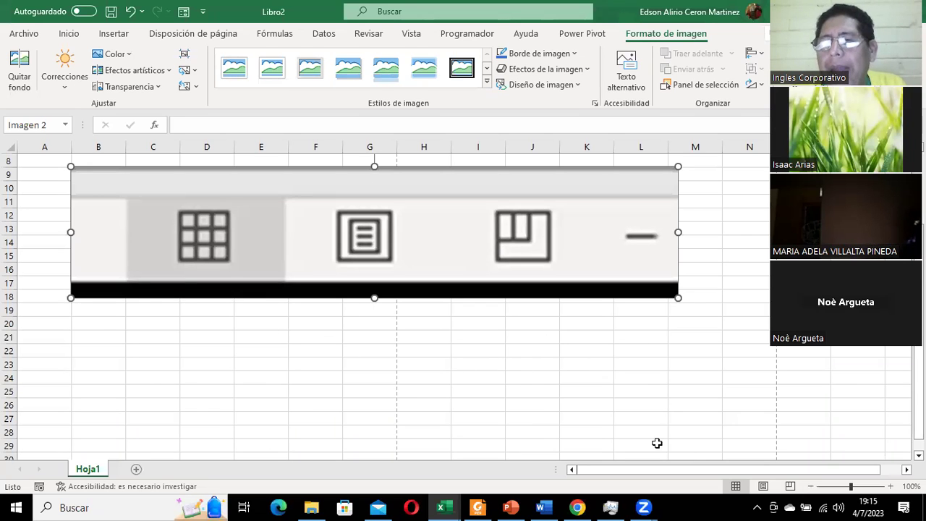
left_click(764, 486)
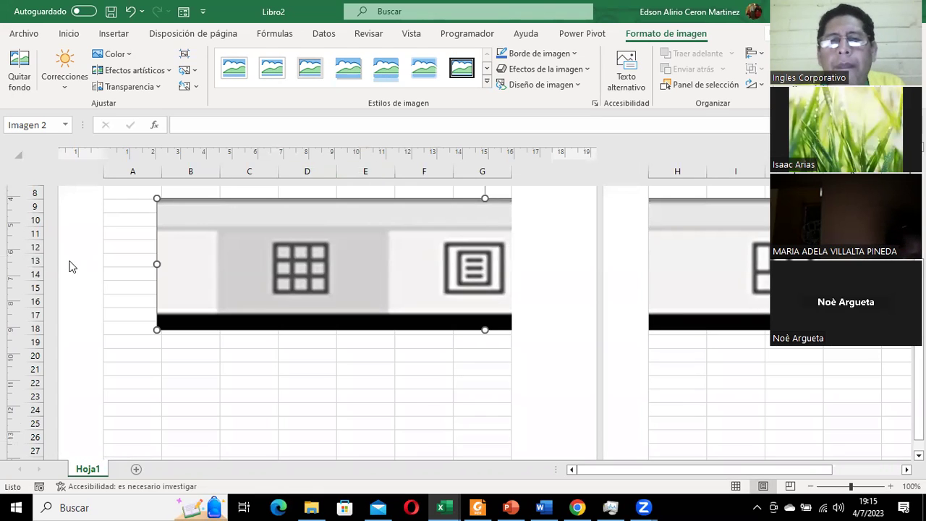
left_click(793, 486)
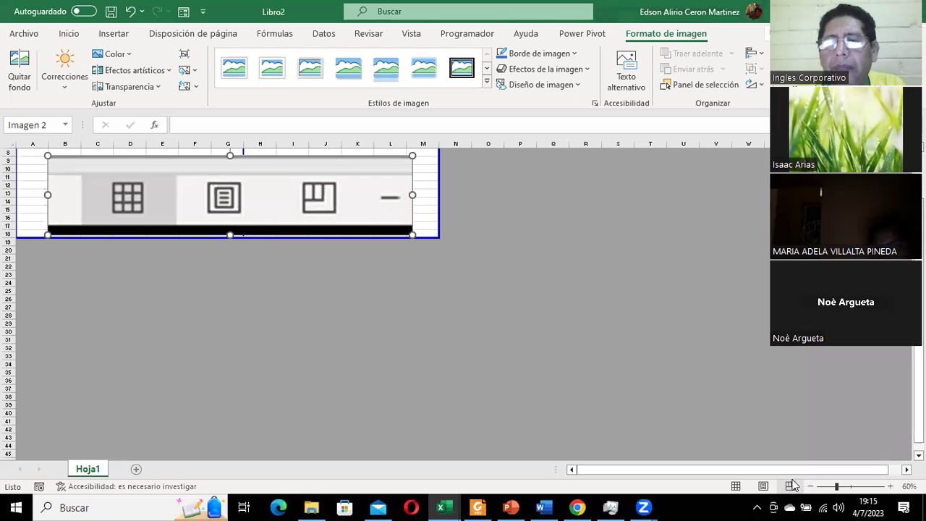
left_click(736, 486)
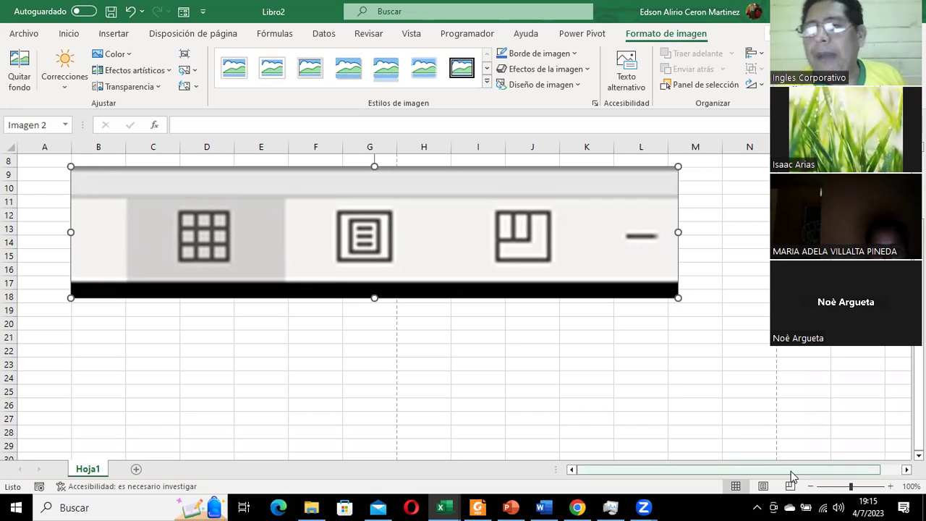
left_click(751, 324)
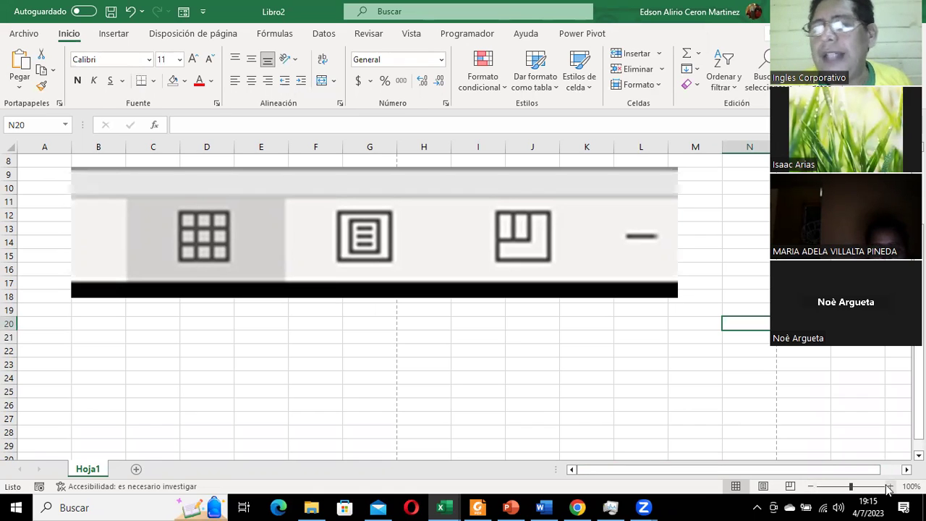
left_click(813, 486)
left_click(813, 486)
left_click(812, 486)
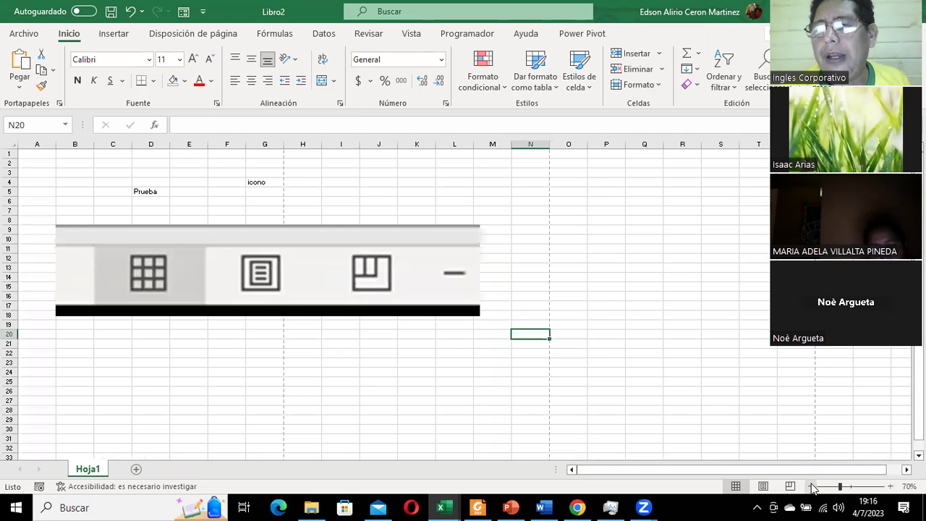
left_click(890, 486)
left_click(890, 486)
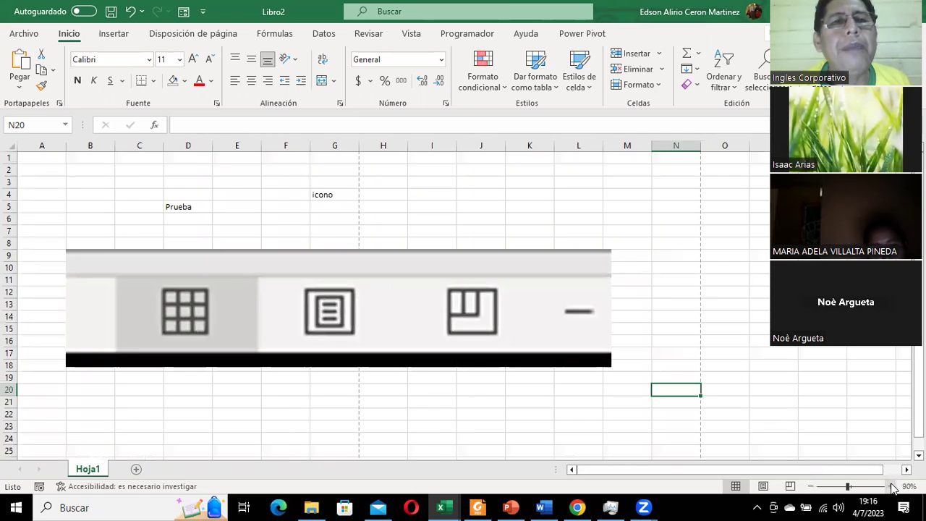
left_click(891, 486)
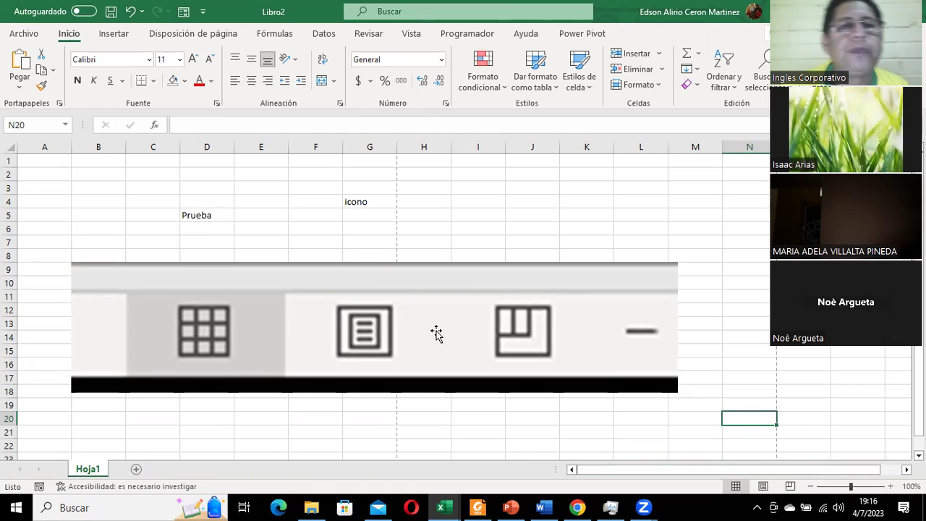
left_click(150, 185)
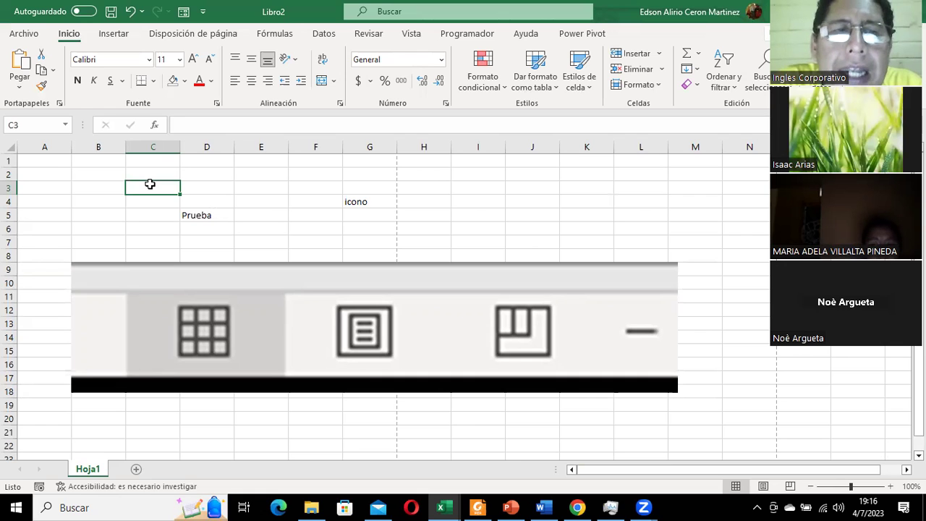
left_click(223, 189)
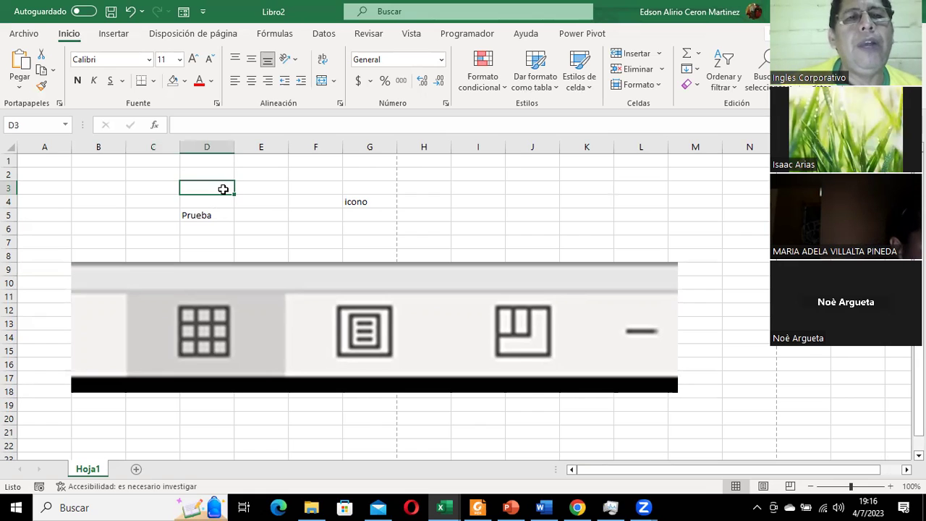
double_click(224, 189)
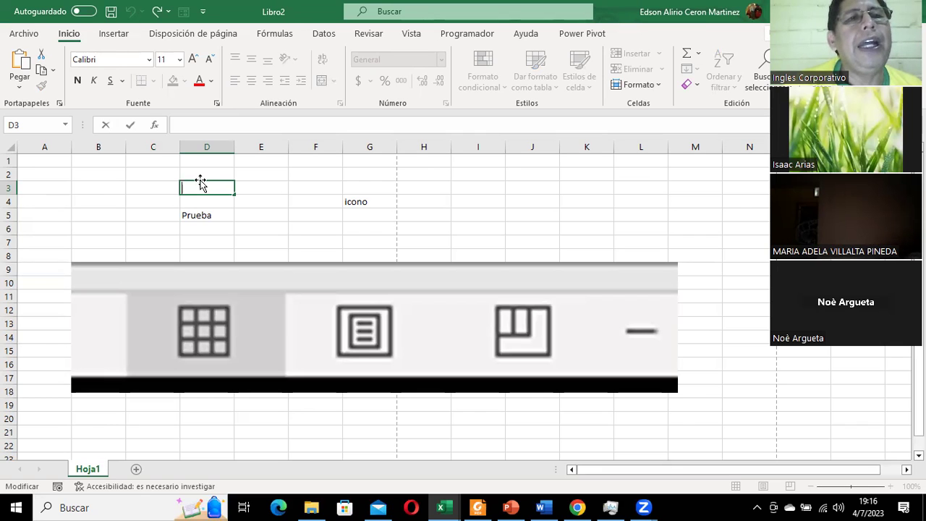
left_click(148, 186)
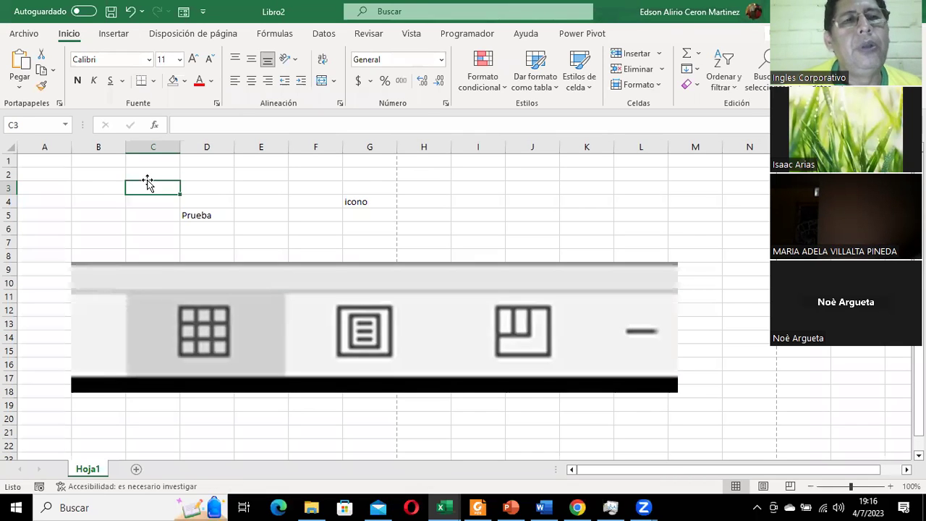
double_click(196, 189)
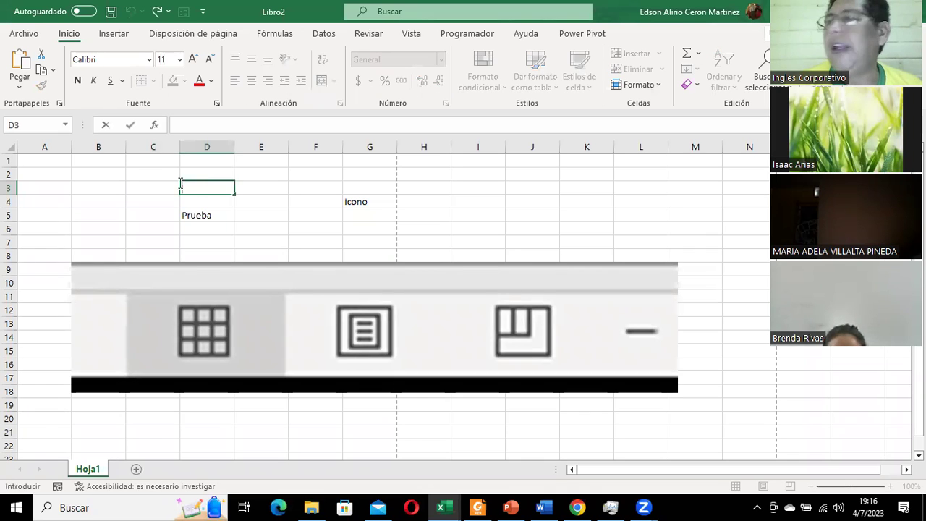
left_click(149, 192)
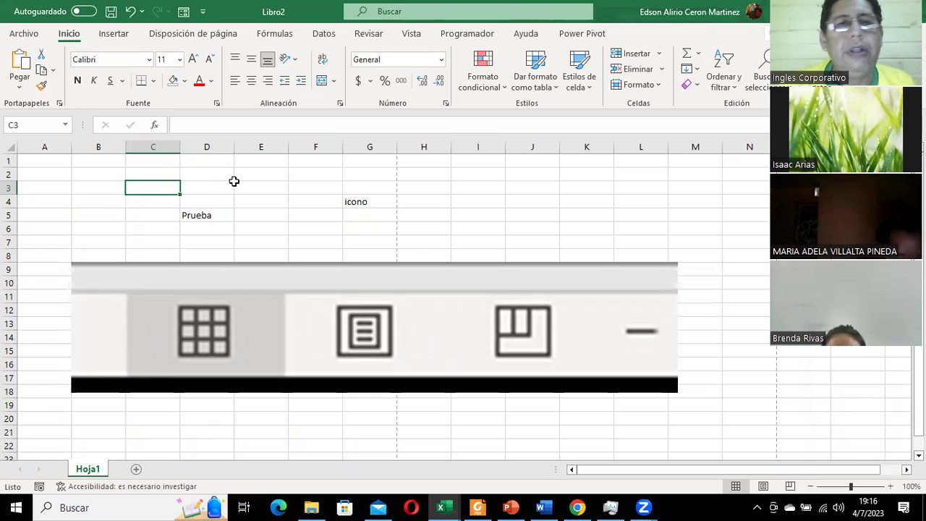
left_click(206, 190)
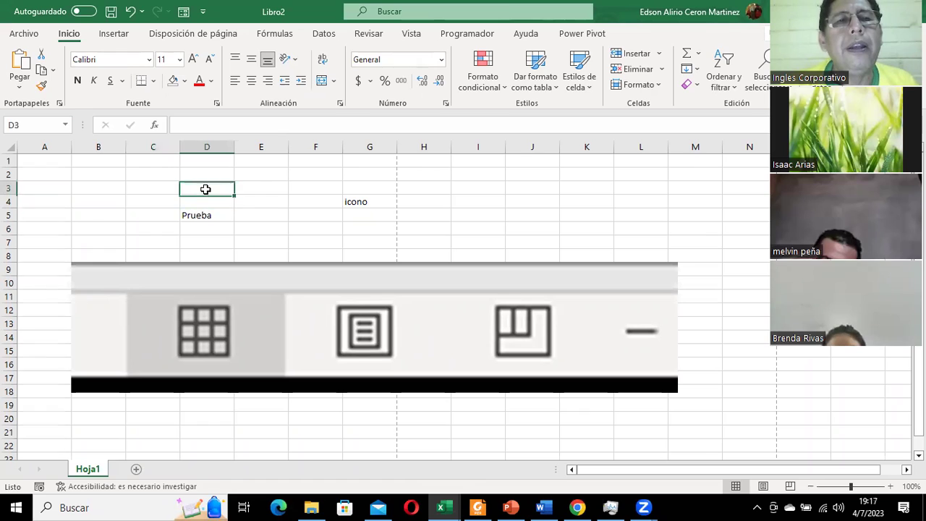
double_click(207, 189)
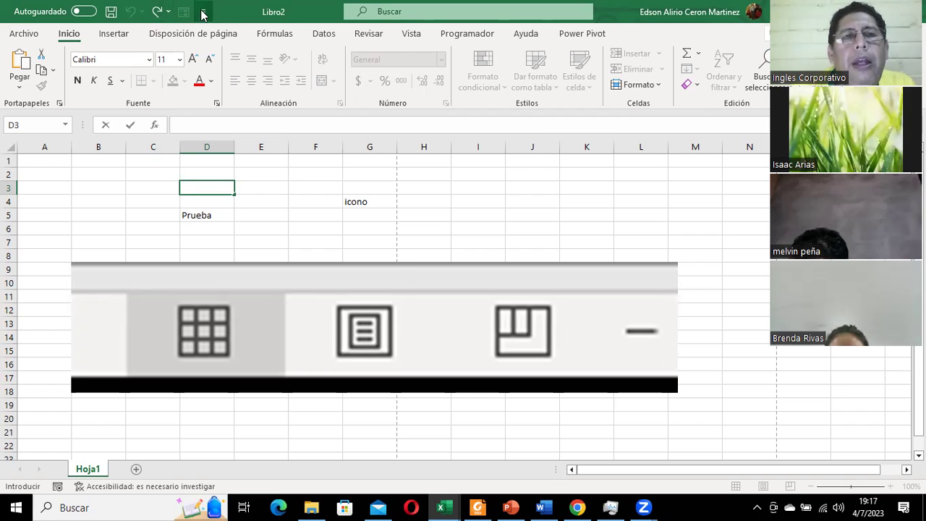
left_click(203, 11)
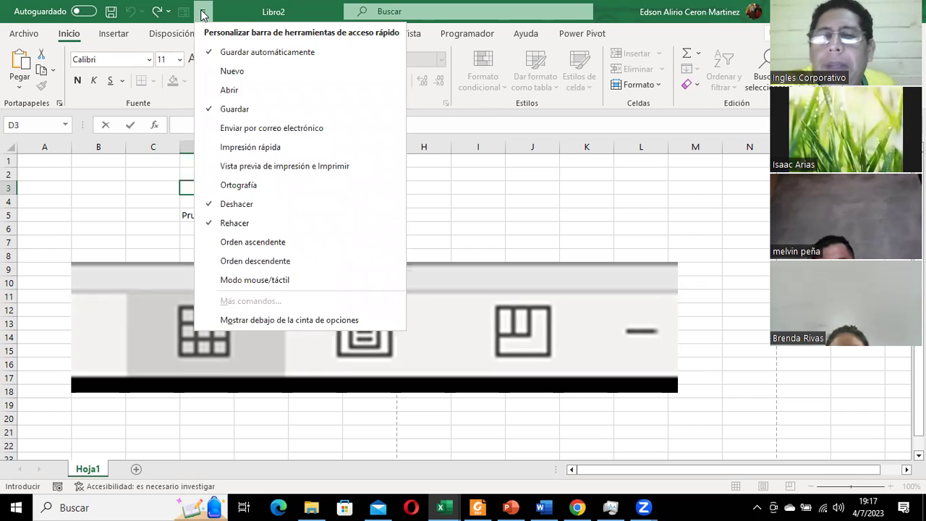
left_click(506, 243)
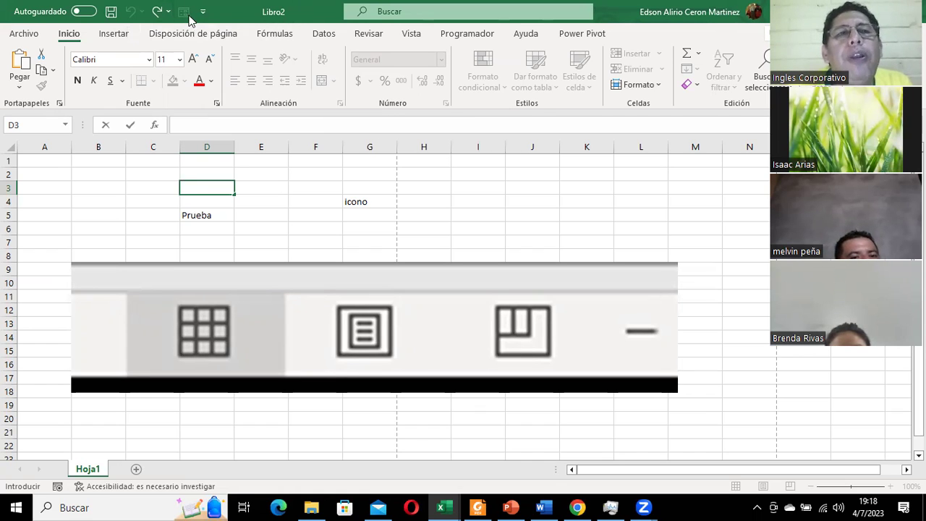
left_click(167, 185)
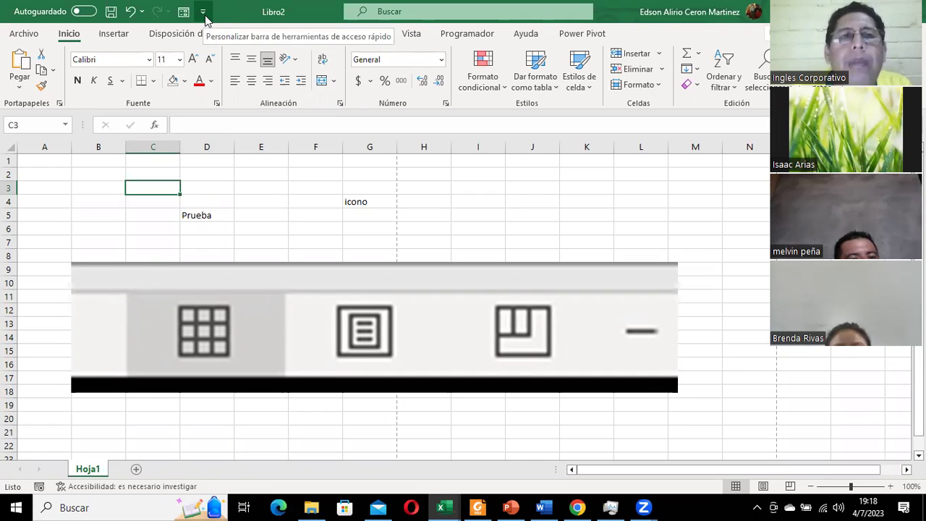
Add the Nuevo and Abrir commands to the Quick Access Toolbar
left_click(204, 12)
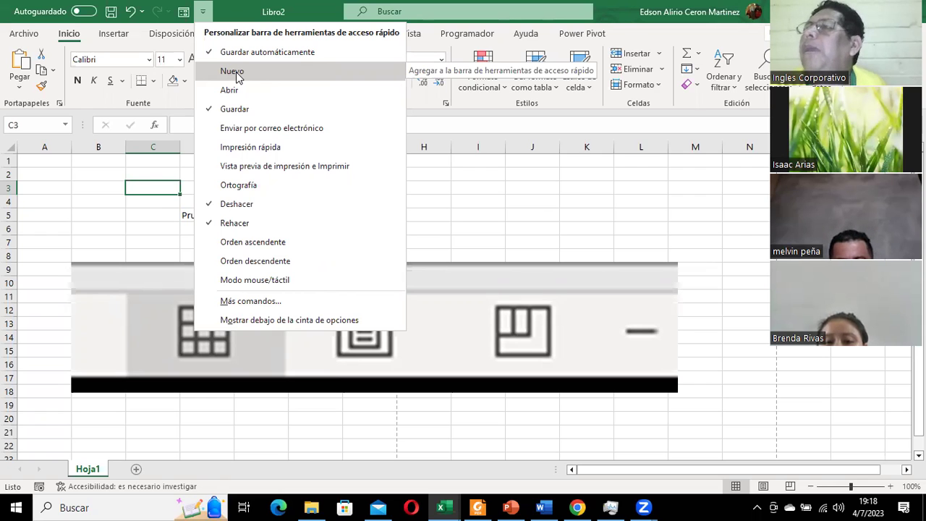
left_click(233, 70)
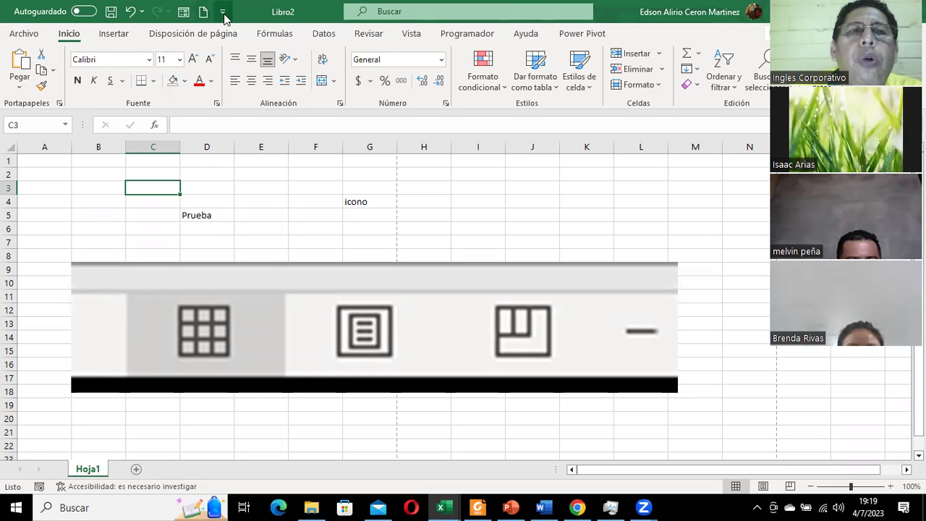
left_click(225, 13)
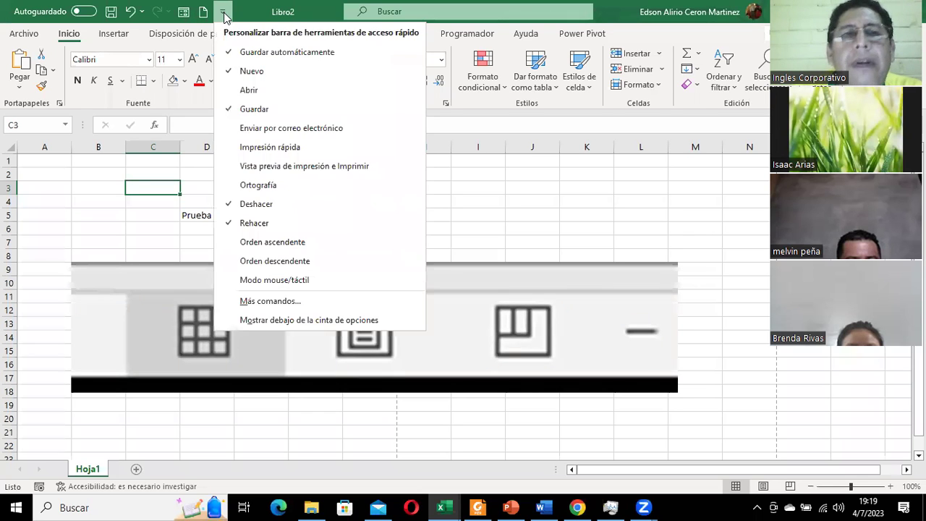
left_click(253, 91)
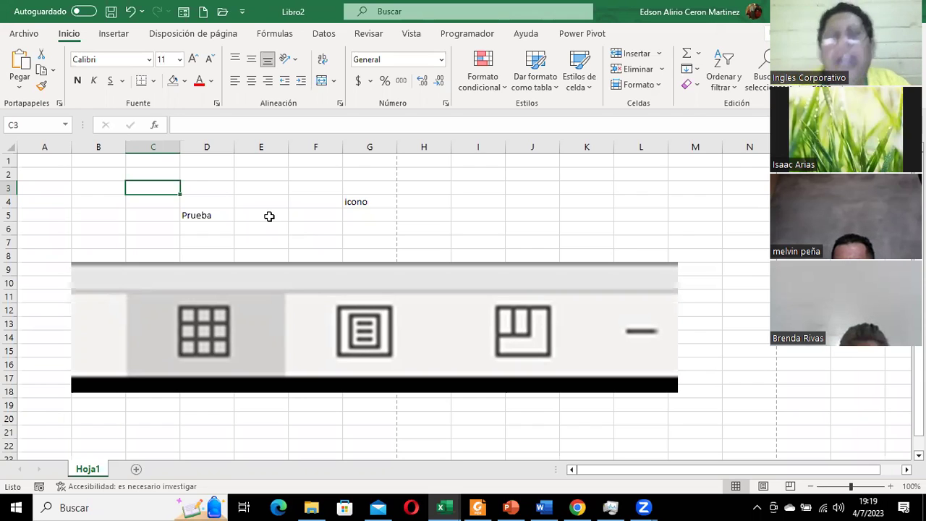
left_click(24, 34)
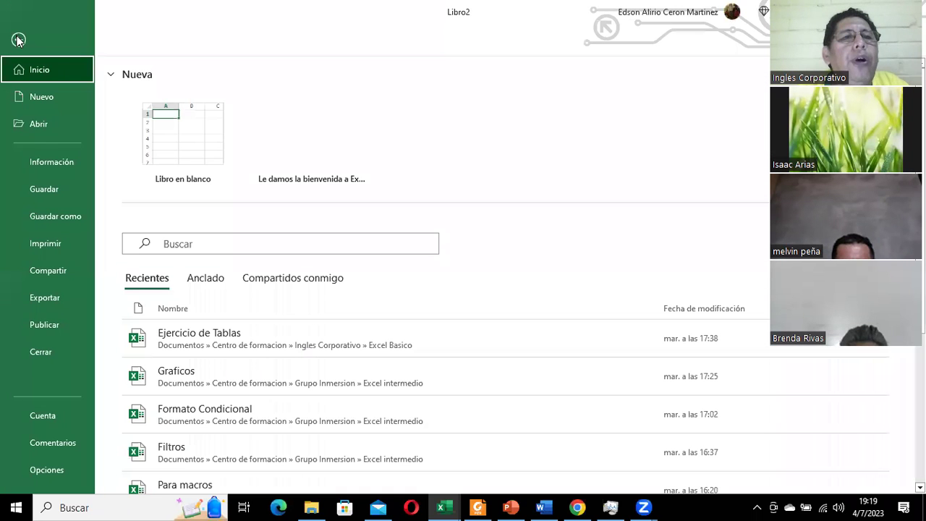
left_click(31, 125)
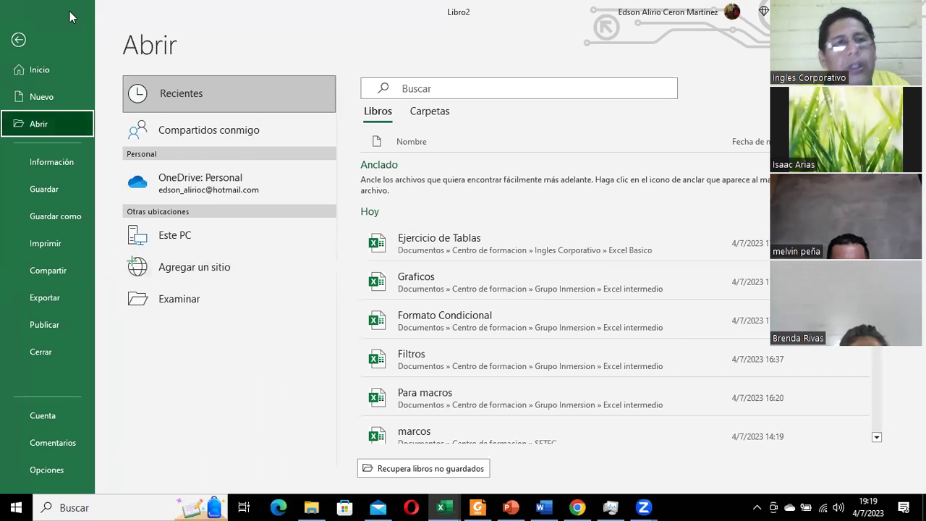
left_click(20, 41)
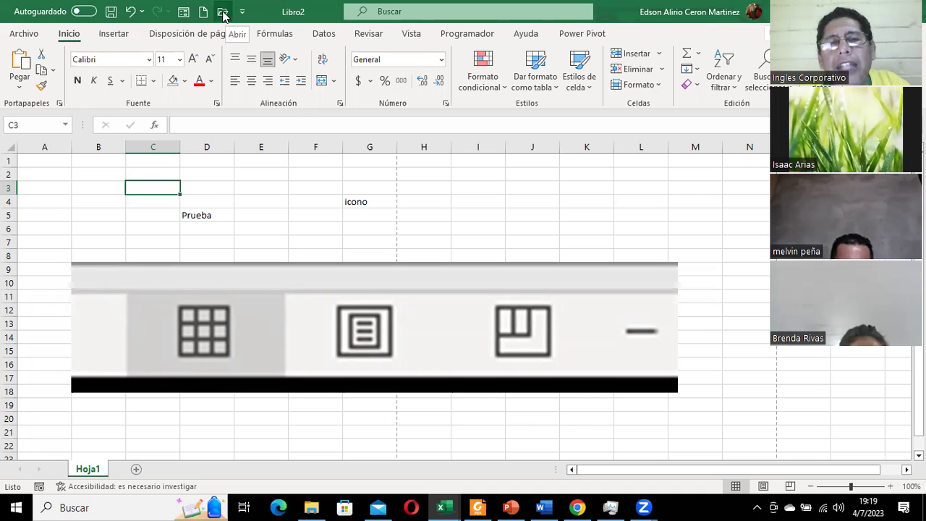
left_click(223, 14)
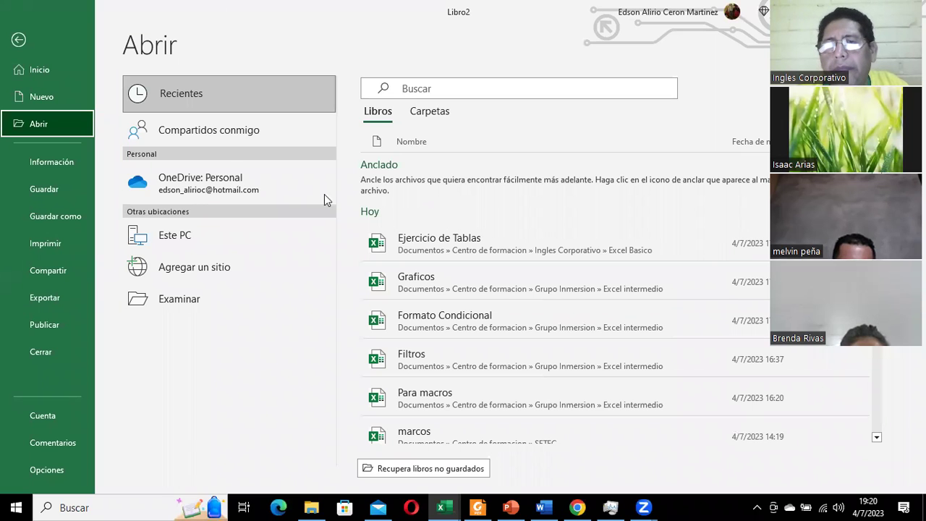
left_click(20, 43)
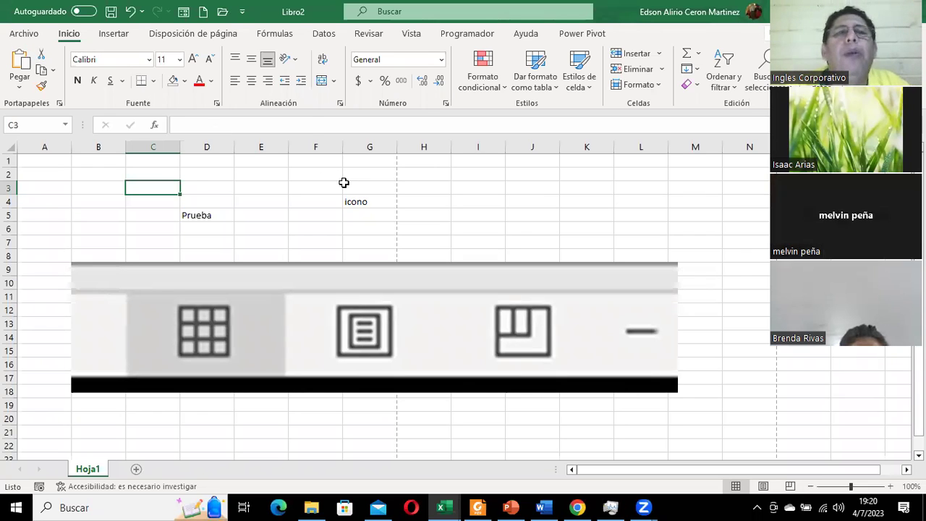
Add Print Preview and Print to quick access, preview Libro2's two A4 pages, then return to the sheet
left_click(244, 11)
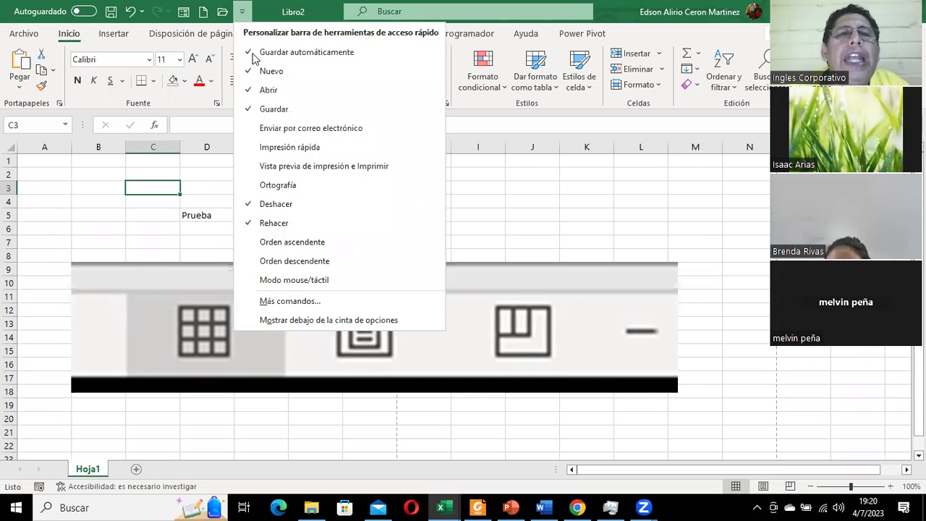
left_click(302, 167)
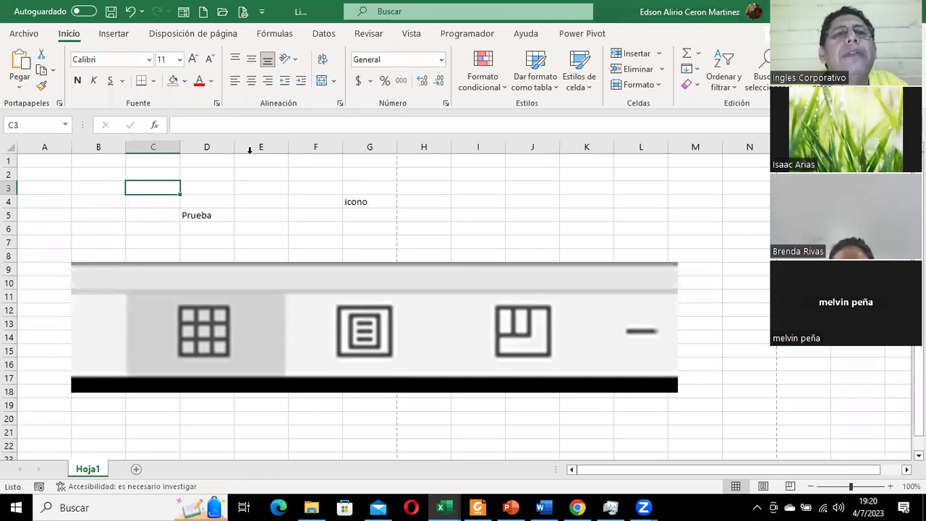
left_click(242, 13)
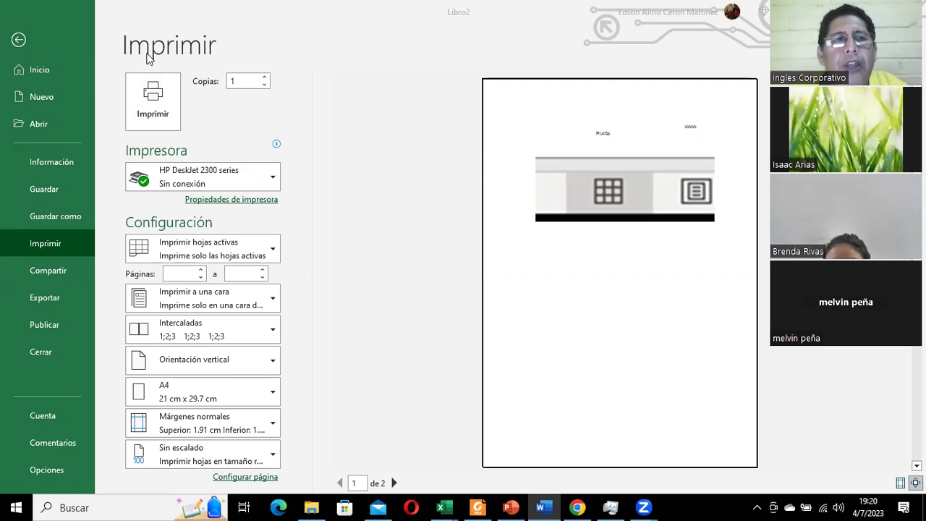
left_click(19, 40)
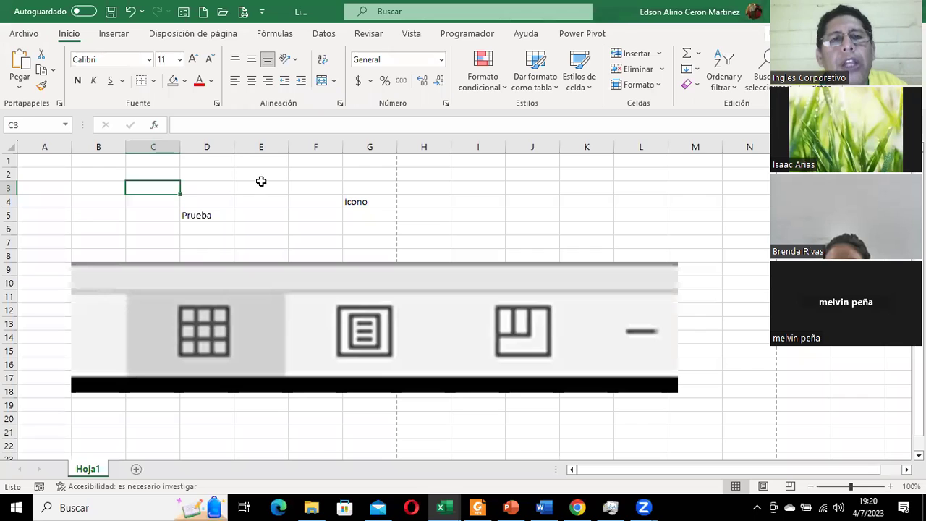
left_click(262, 181)
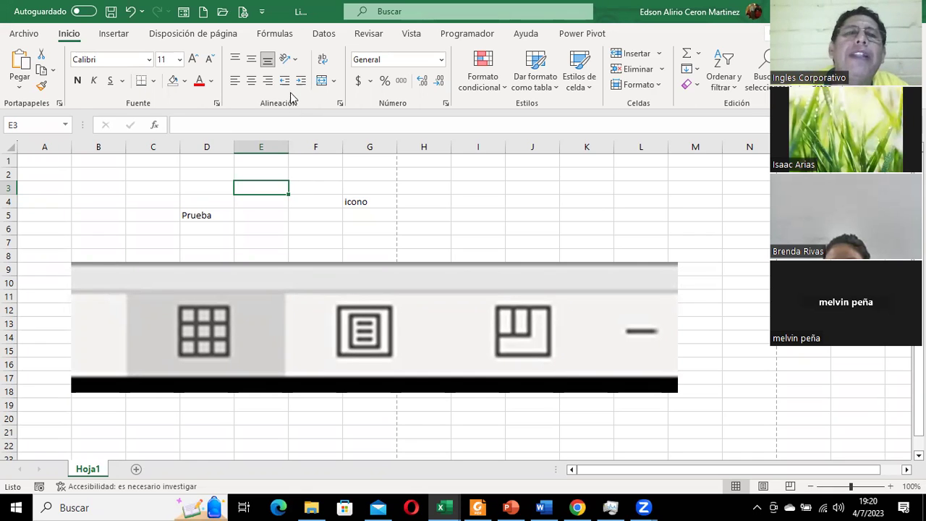
Remove Nuevo, Abrir and Vista previa de impresión e Imprimir from the Quick Access Toolbar
left_click(262, 13)
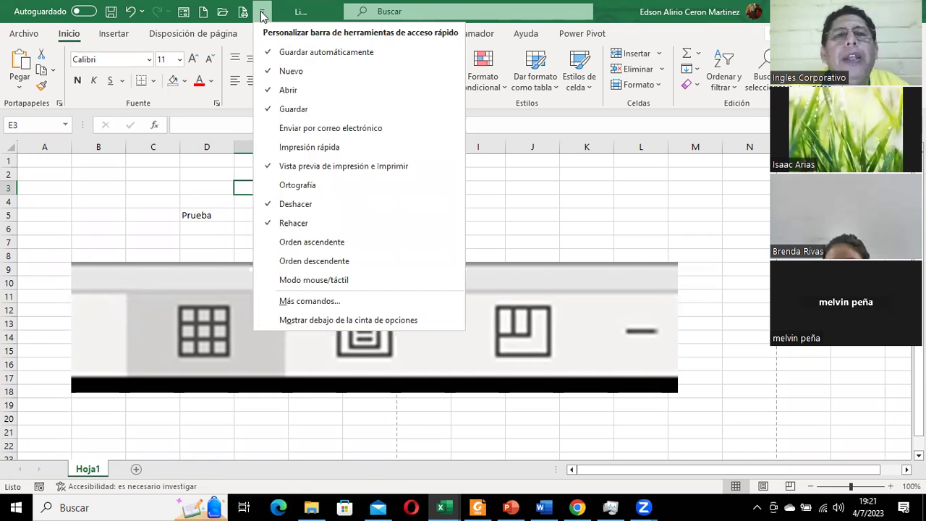
left_click(289, 71)
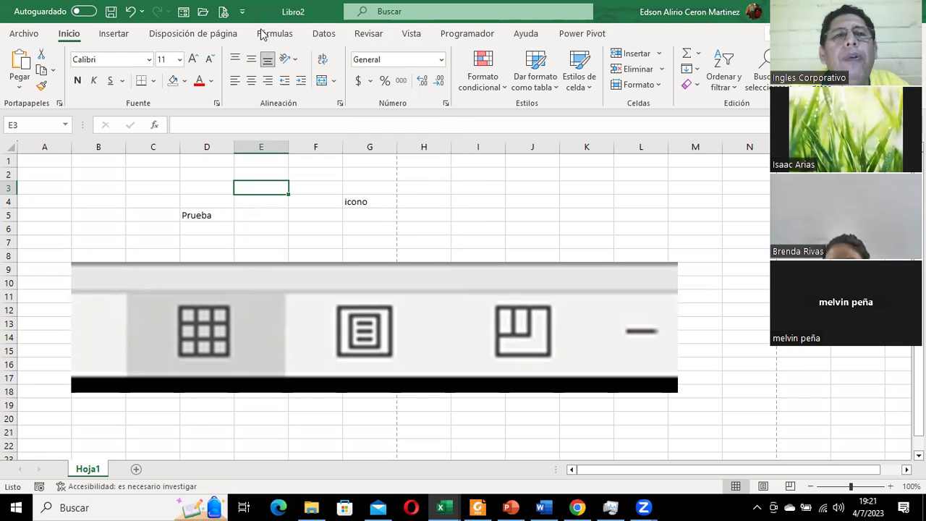
left_click(243, 13)
left_click(268, 90)
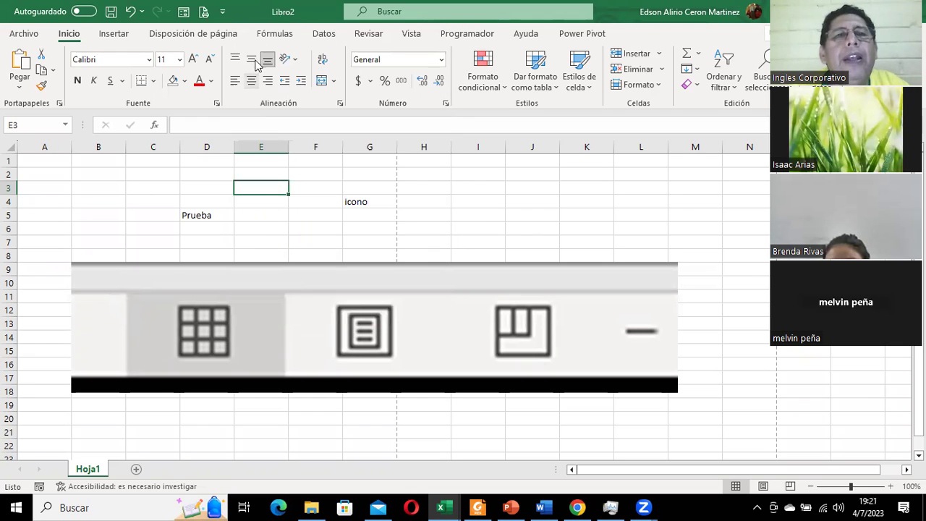
left_click(222, 11)
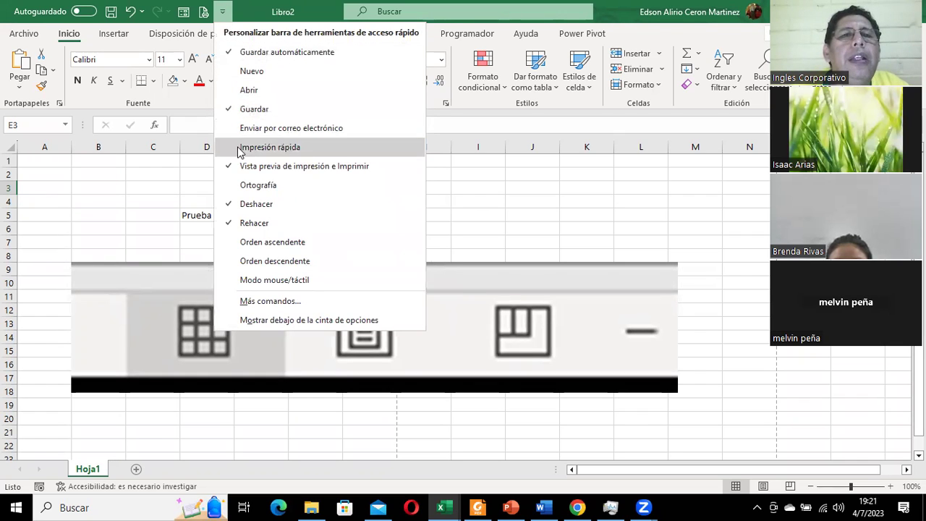
left_click(227, 167)
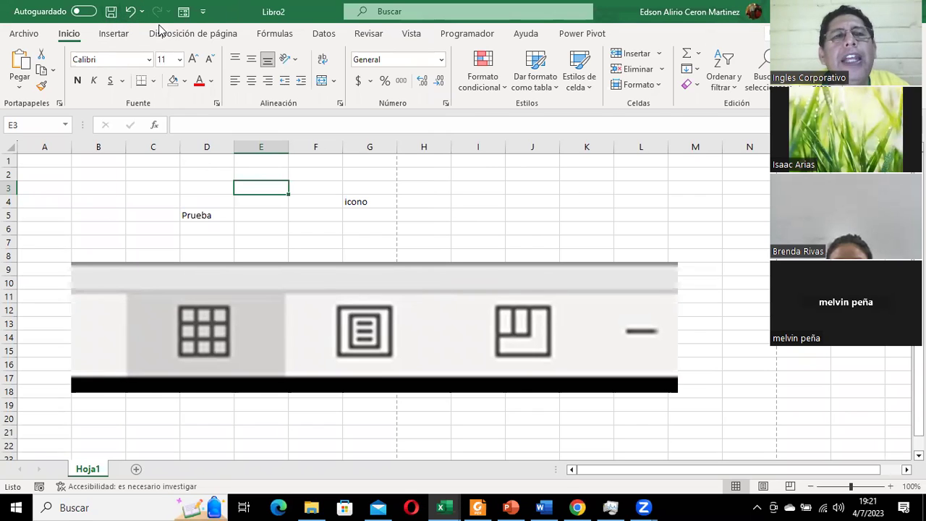
left_click(326, 178)
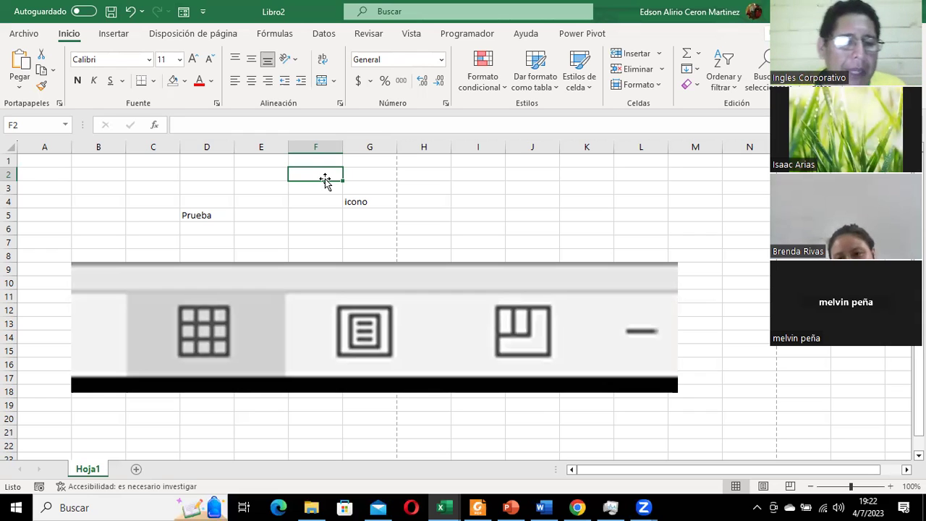
Press Alt to show KeyTip letters over the ribbon tabs and quick-access commands
key("alt")
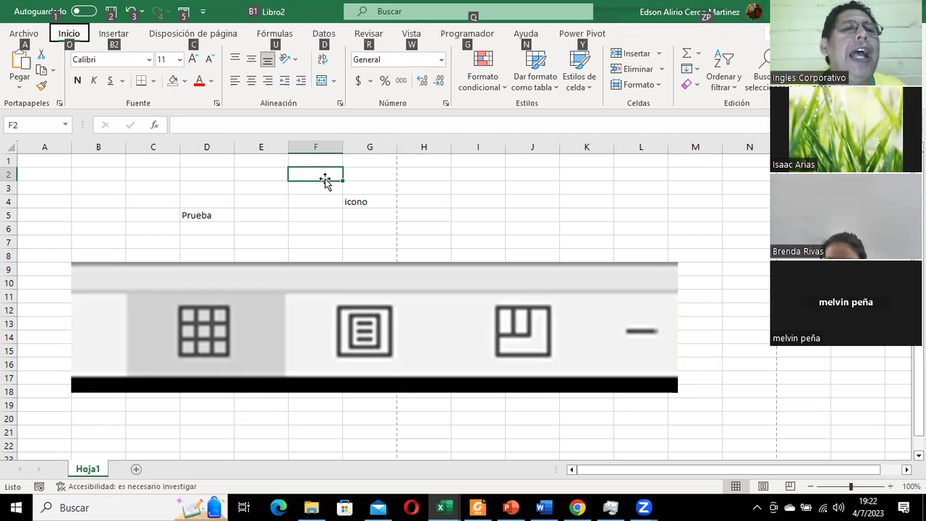
Hide the KeyTips and enter the label 'alt' in cell I2
key("alt")
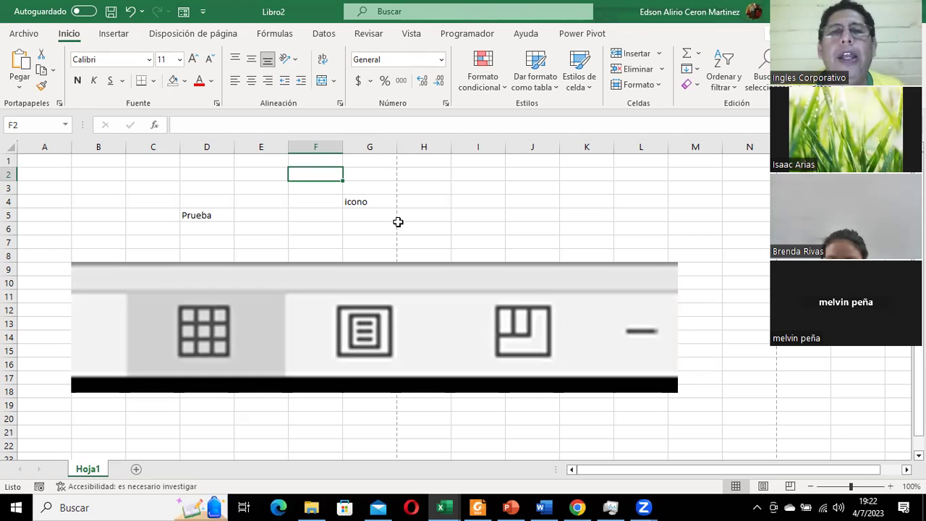
left_click(452, 175)
type("alt")
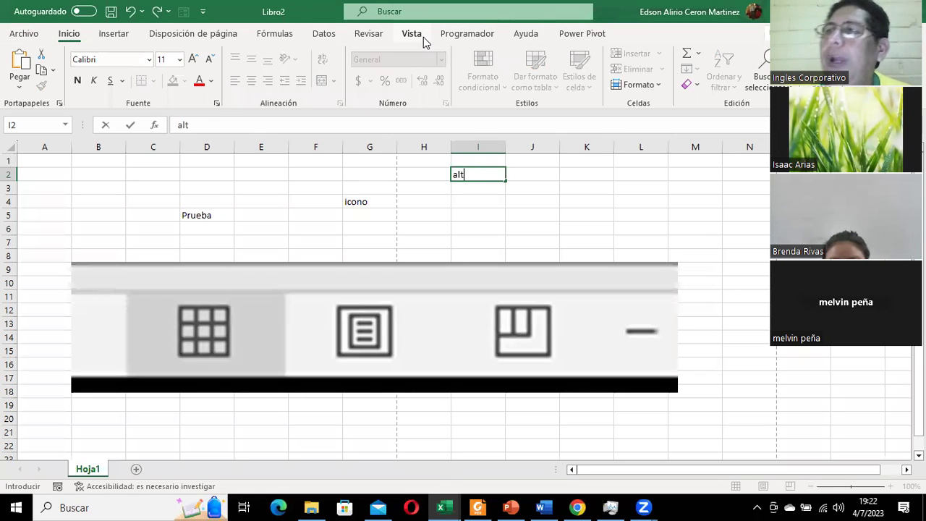
left_click(438, 186)
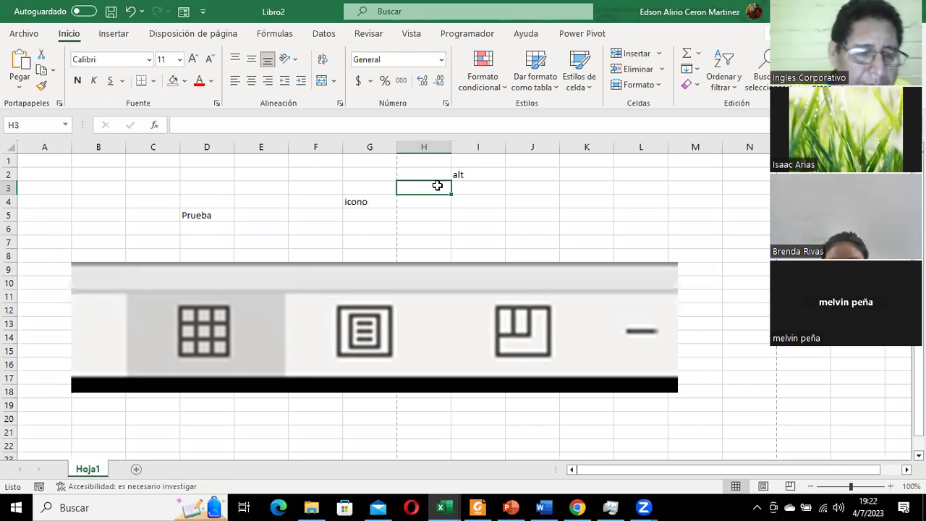
Press Alt again to bring the KeyTip letters back over the ribbon
key("alt")
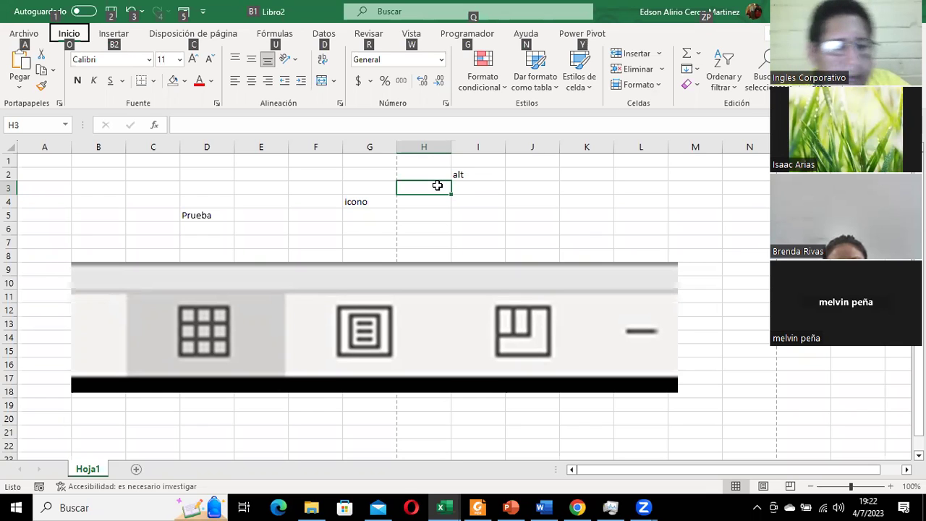
Use the A (Archivo) KeyTip to open the File start screen with templates and recent files
key("a")
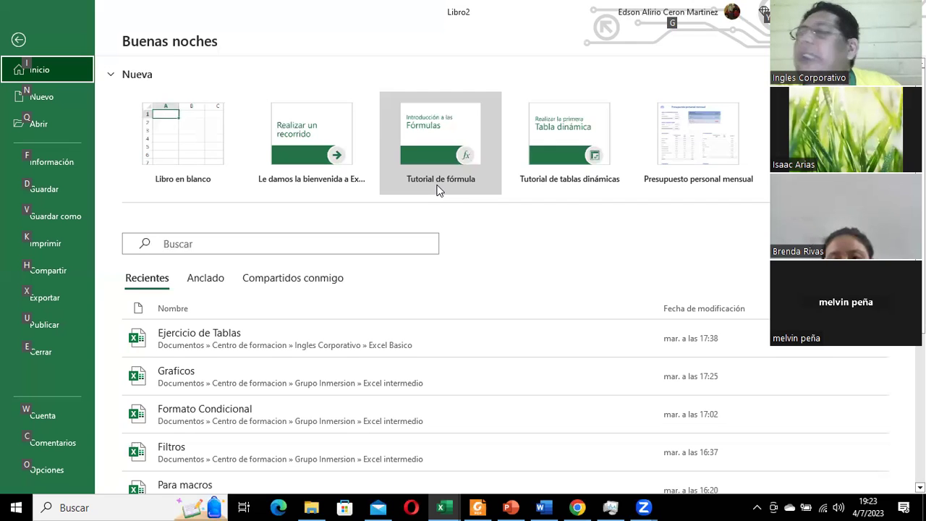
Press Esc to leave the File backstage and return to Hoja1
key("Escape")
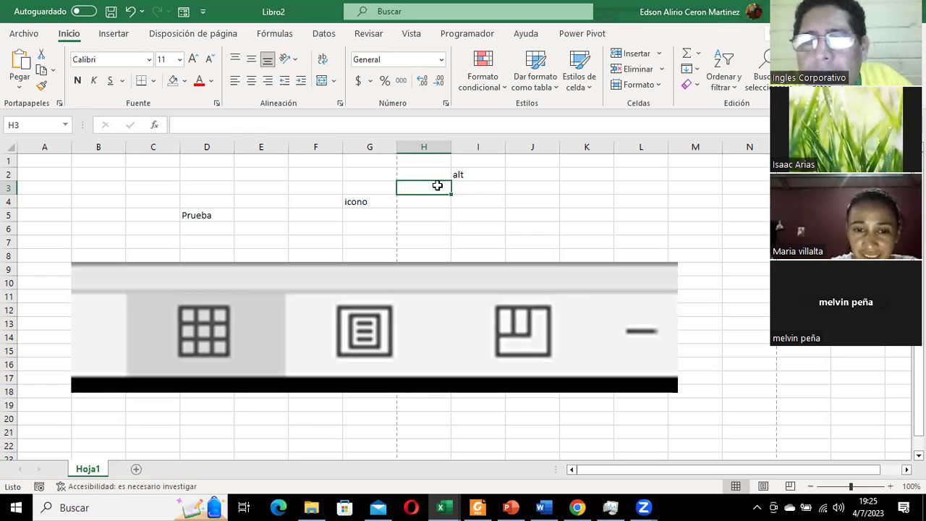
Drag the clipped view-button picture up so it spans roughly B3 to L12
left_click(192, 287)
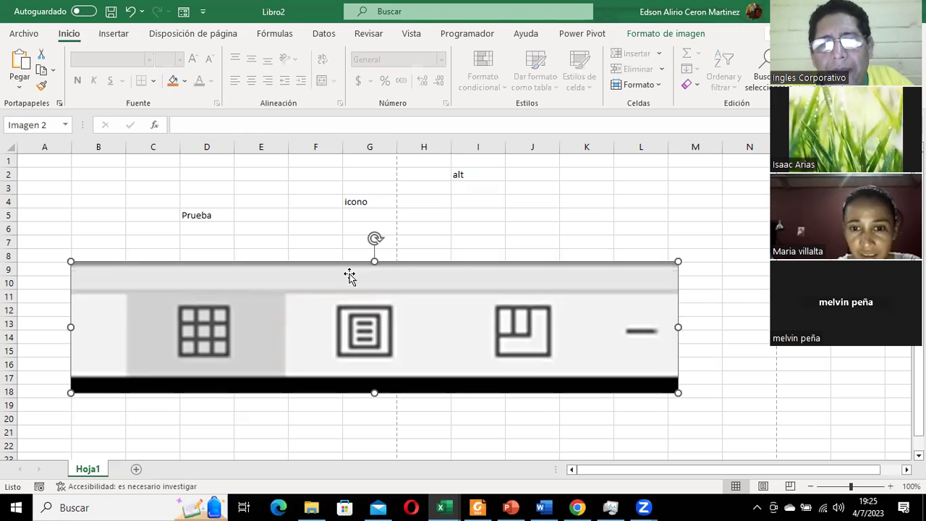
left_click_drag(384, 282, 397, 201)
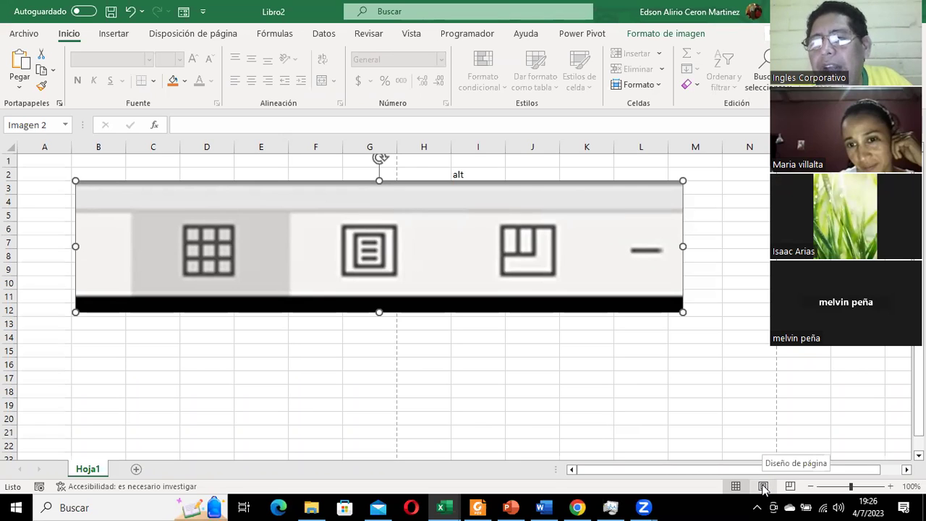
Try Page Layout and Page Break Preview, then return Hoja1 to Normal view and deselect the picture
left_click(763, 487)
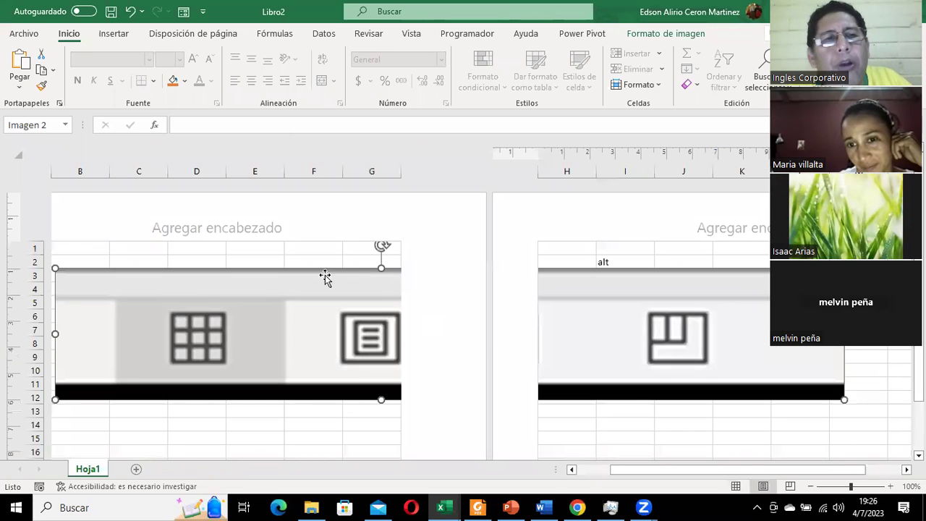
left_click(790, 486)
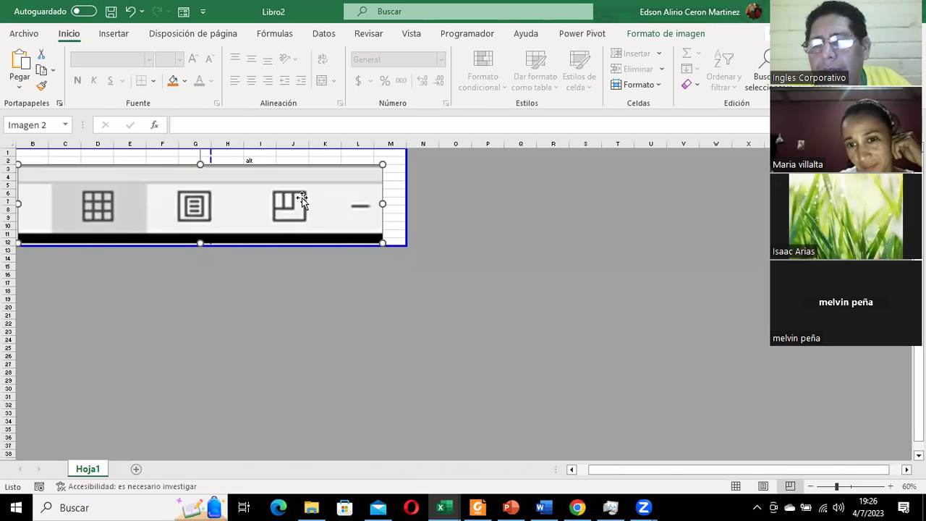
left_click(736, 486)
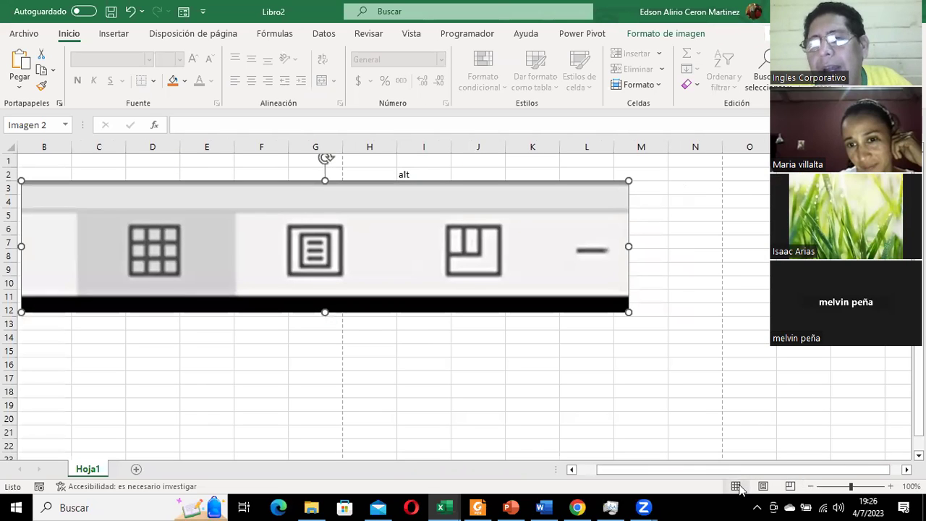
left_click(698, 252)
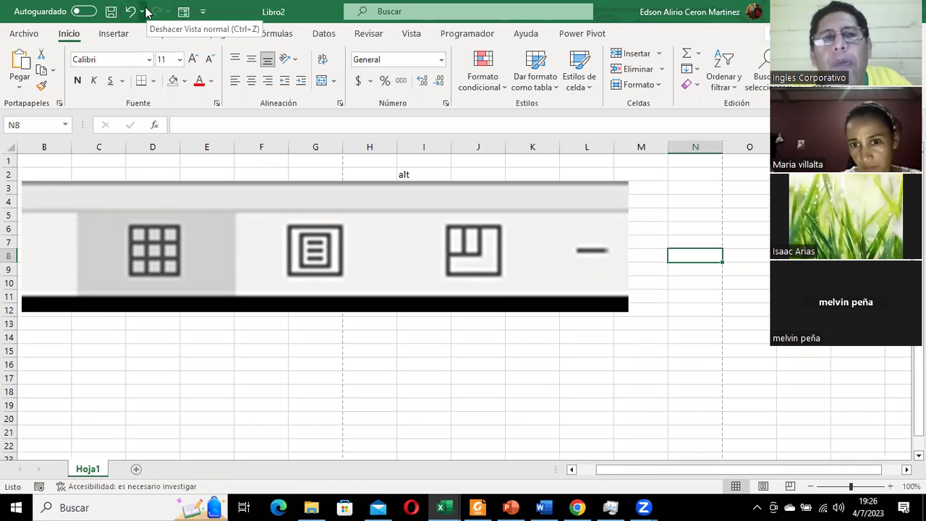
Add New and Open back to the Quick Access Toolbar, then use Open to show recent workbooks
left_click(204, 12)
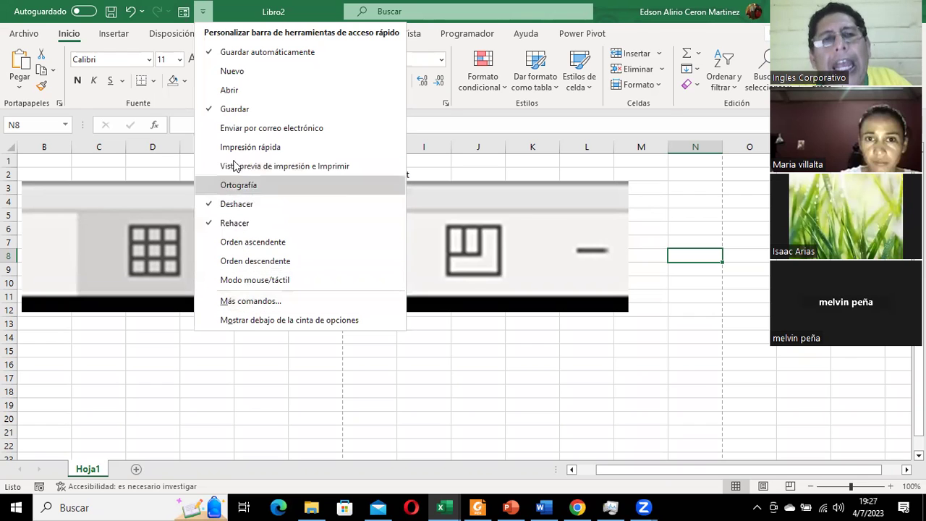
left_click(214, 76)
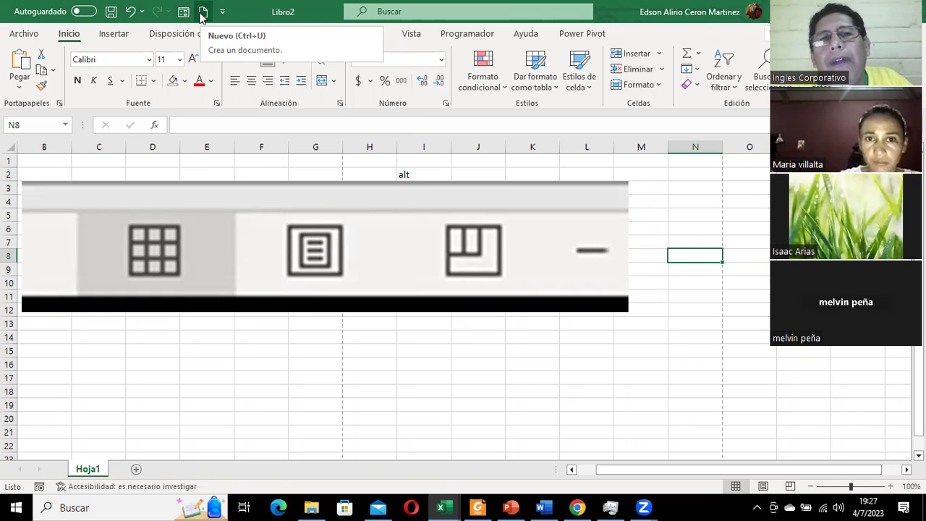
left_click(223, 12)
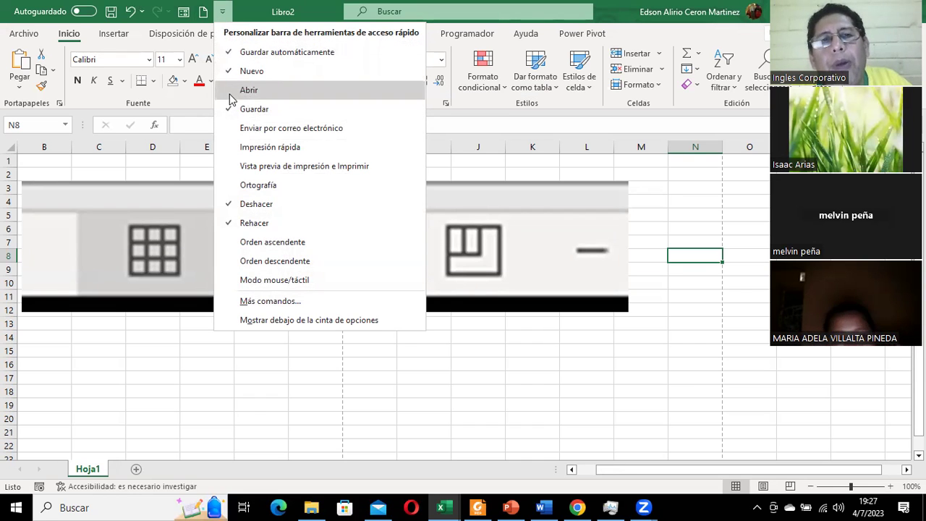
key("alt")
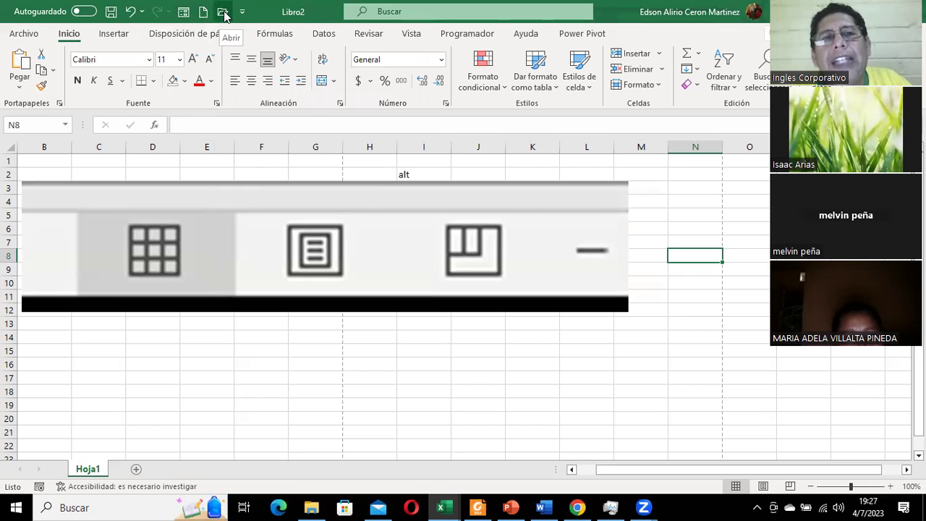
left_click(224, 15)
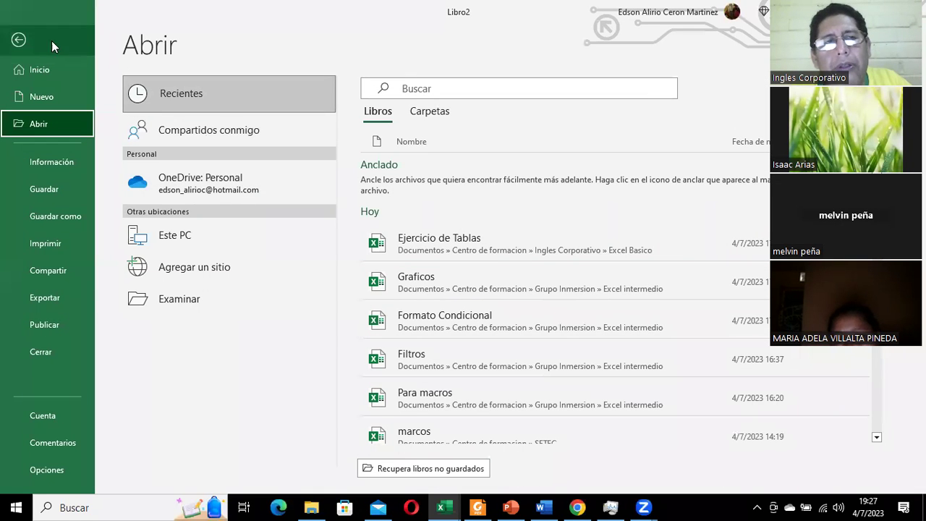
Exit the Open screen and the Archivo backstage to return to Libro2's Hoja1 worksheet
left_click(19, 40)
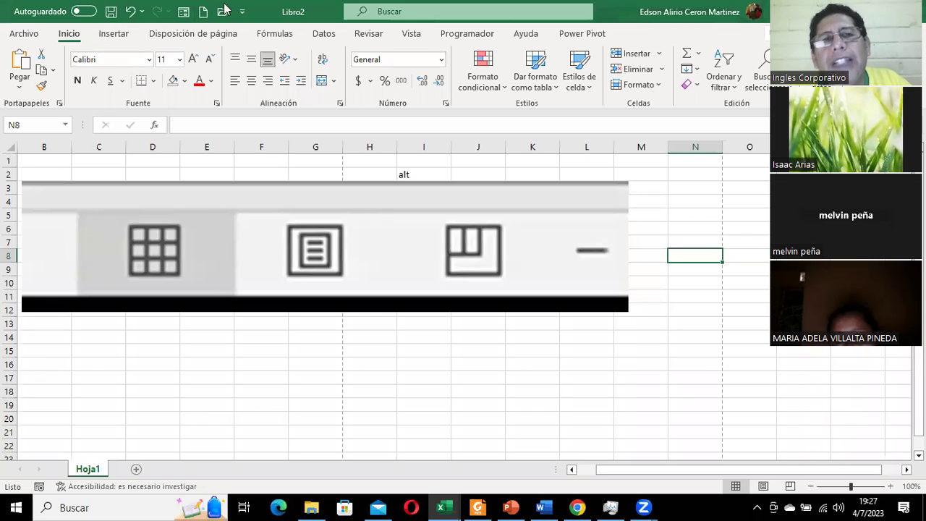
left_click(22, 34)
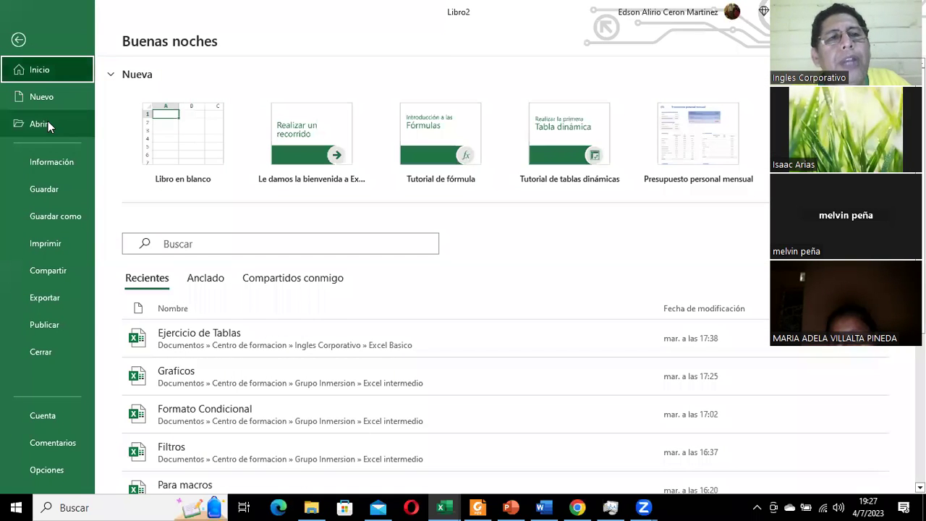
left_click(21, 47)
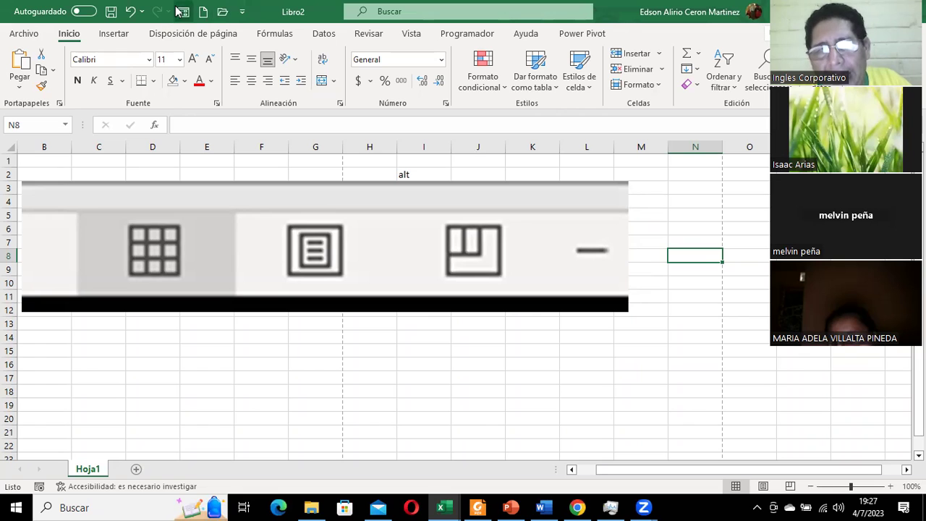
Uncheck Nuevo and Guardar in the Quick Access Toolbar customization list
left_click(242, 11)
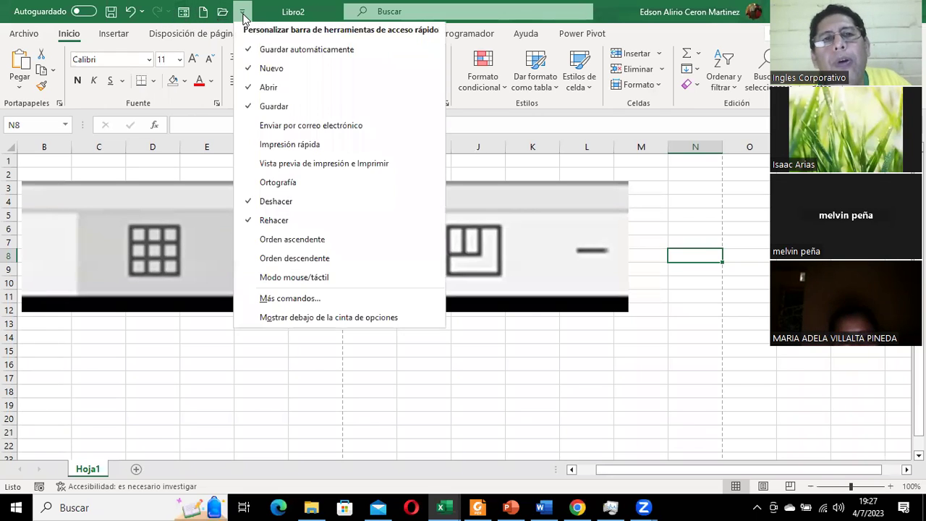
left_click(265, 69)
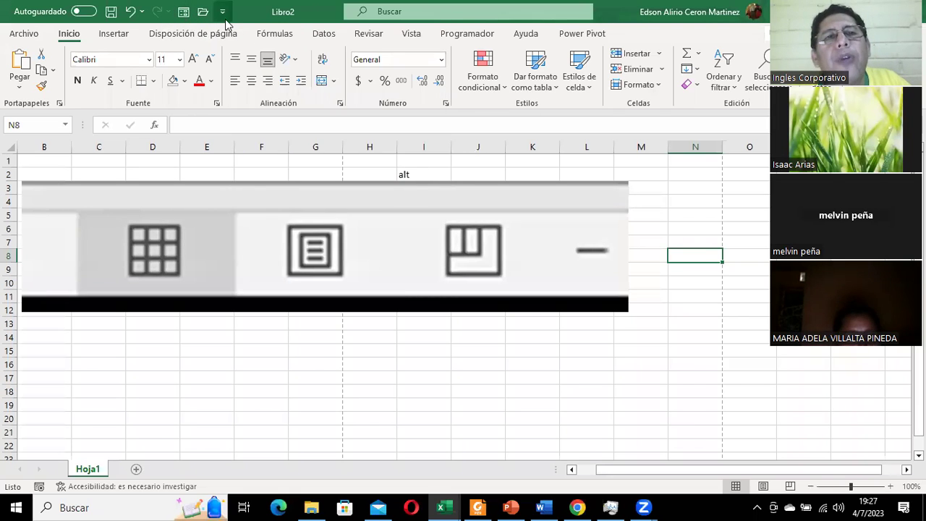
left_click(223, 13)
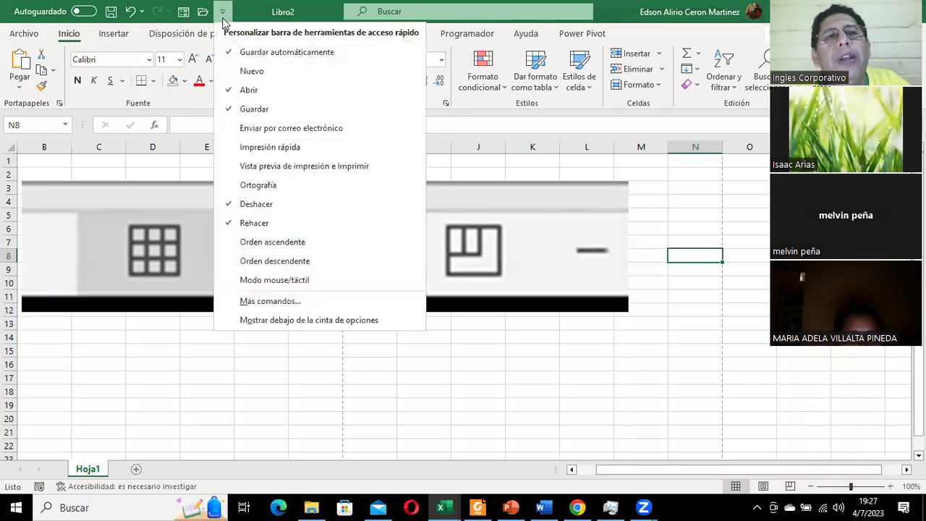
left_click(257, 108)
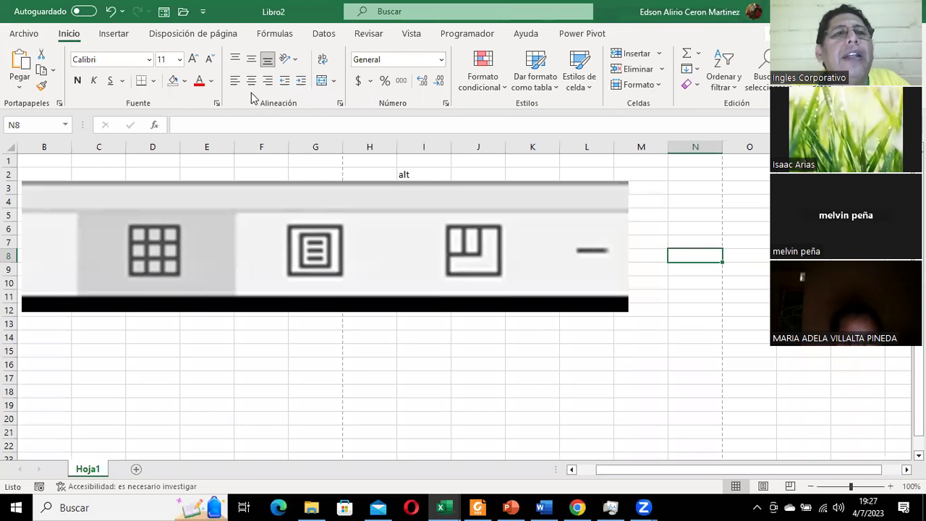
Re-check Guardar, uncheck Abrir on the Quick Access Toolbar, then select cell D2
left_click(202, 11)
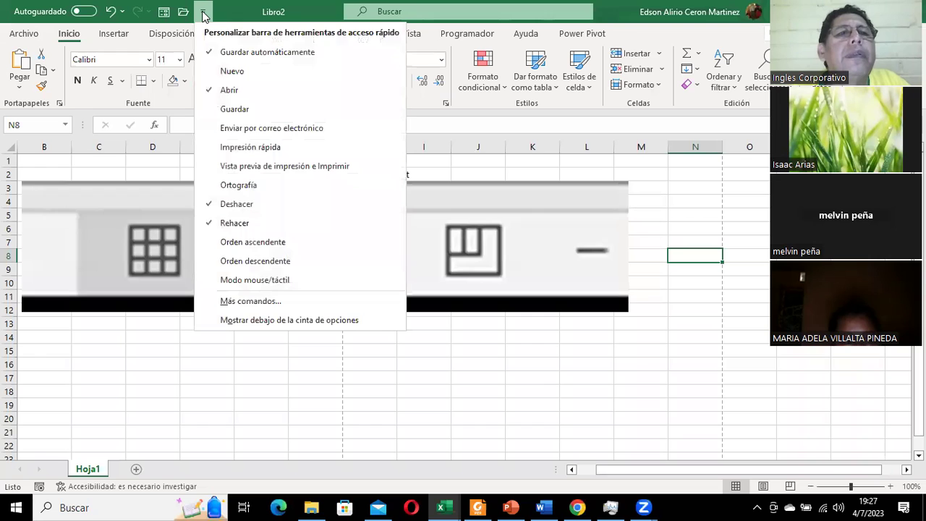
left_click(231, 109)
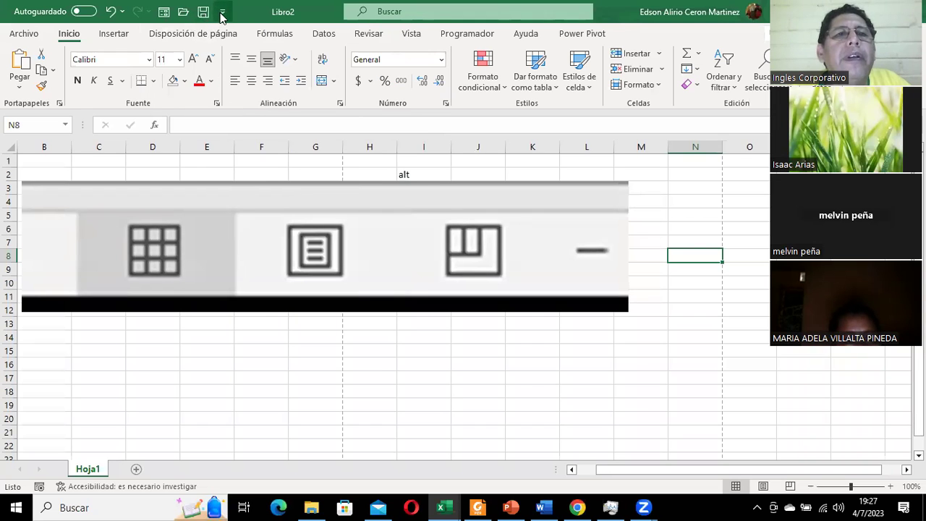
left_click(223, 12)
left_click(246, 90)
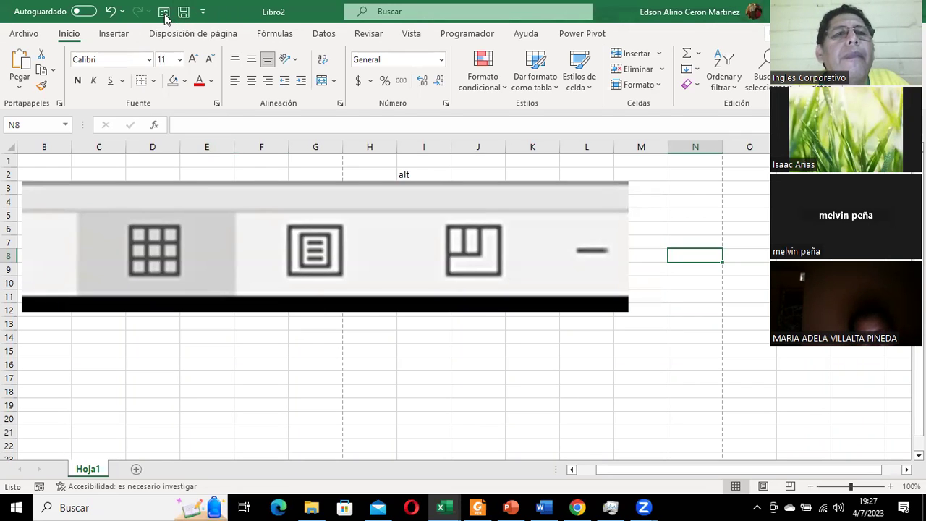
left_click(156, 172)
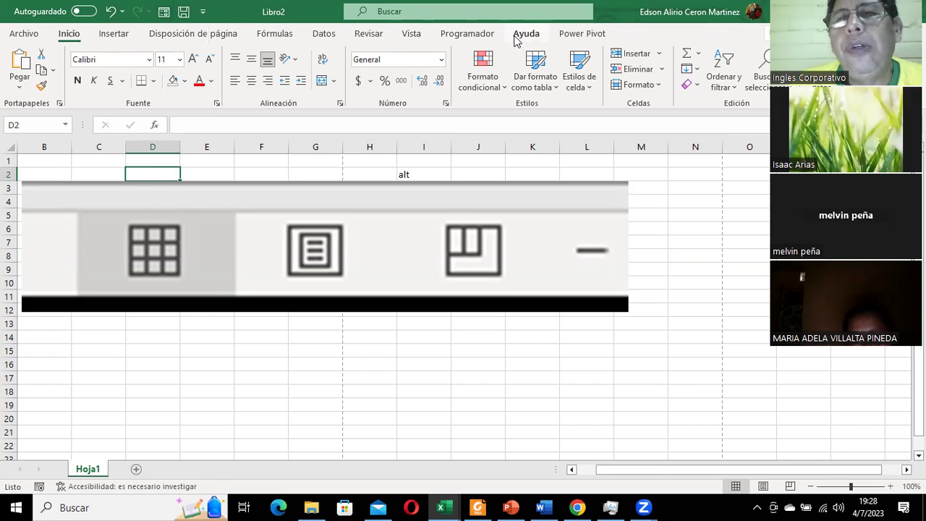
left_click(437, 181)
left_click(415, 173)
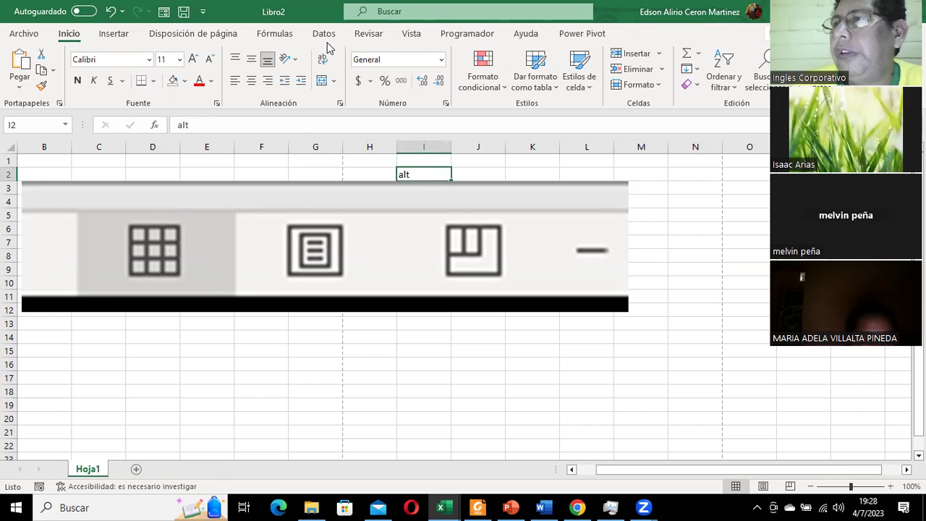
left_click(546, 405)
left_click(409, 363)
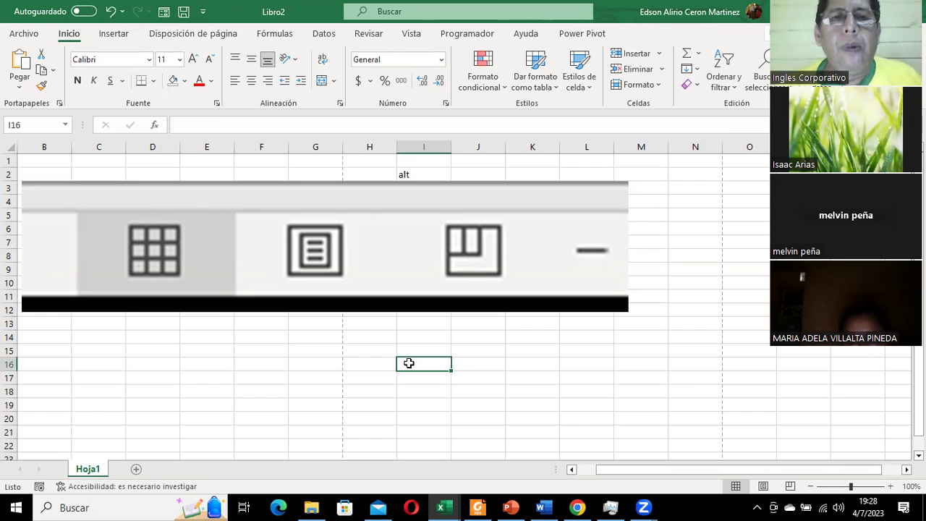
View PowerPoint slide 3 on the quick access bar, then return to Excel's Libro2
mouse_move(478, 507)
left_click(511, 508)
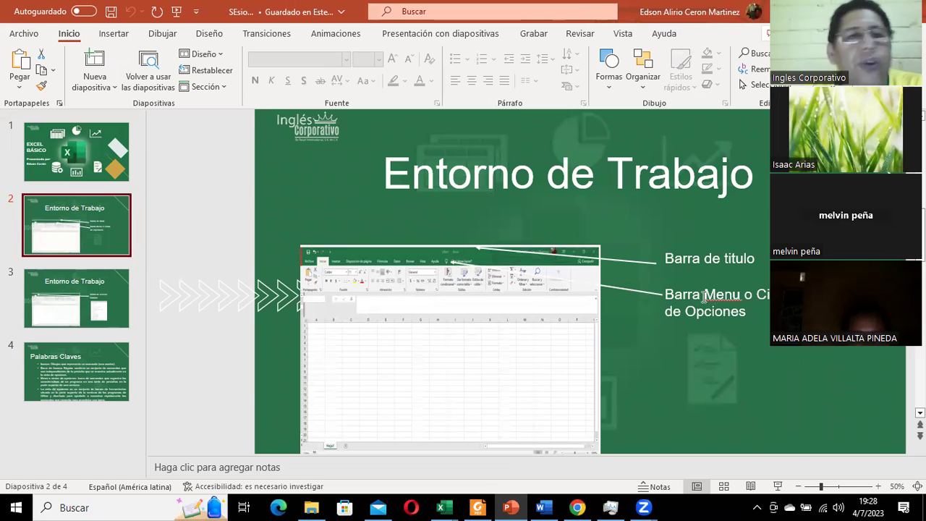
left_click(117, 303)
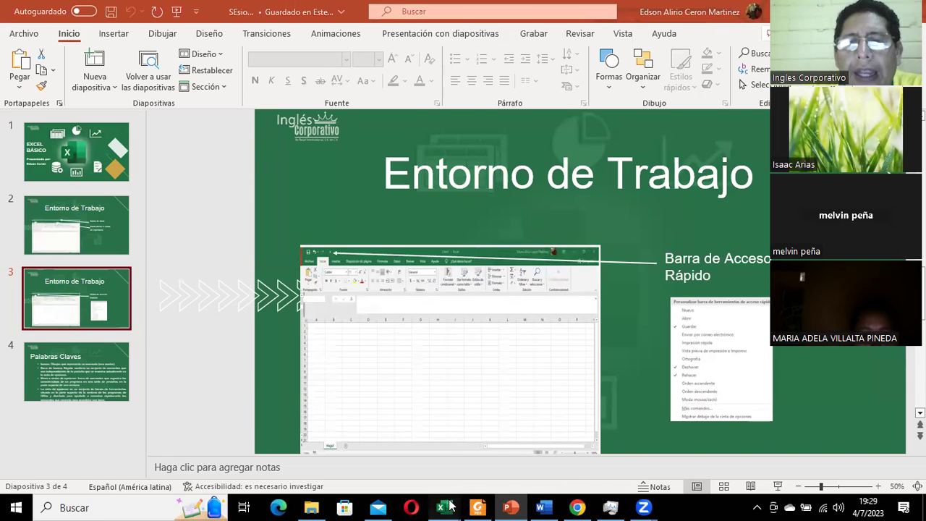
left_click(478, 470)
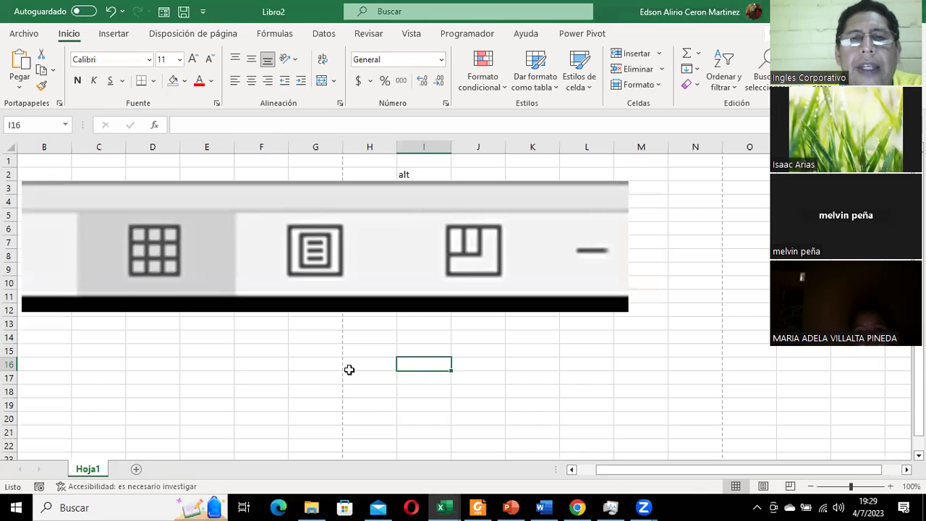
left_click(314, 349)
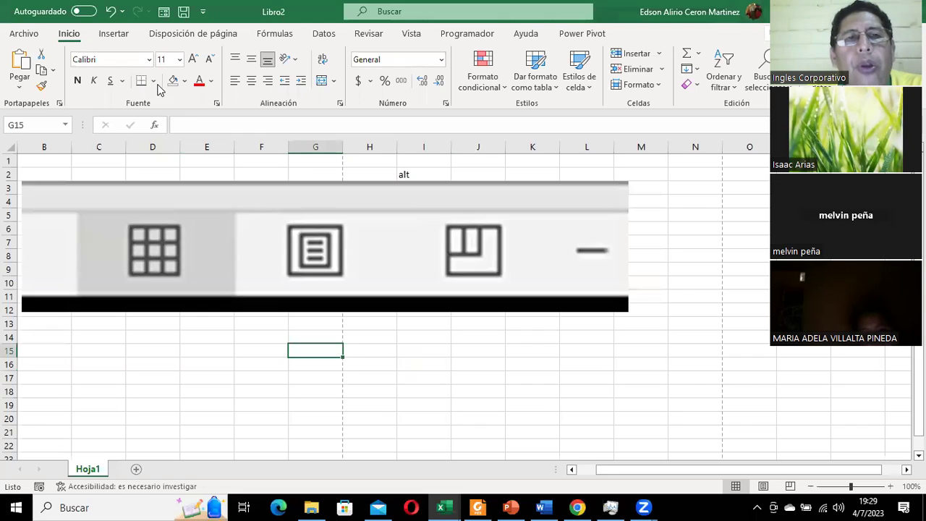
left_click(203, 11)
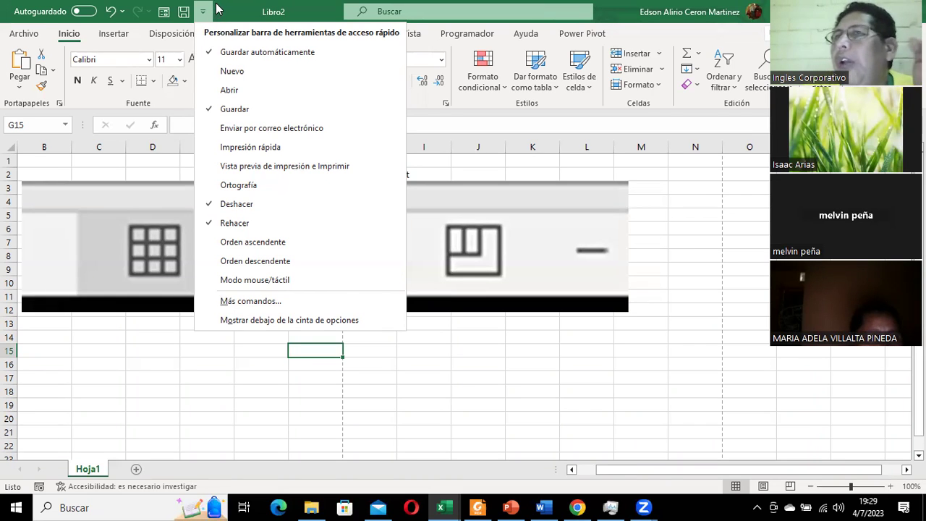
left_click(518, 177)
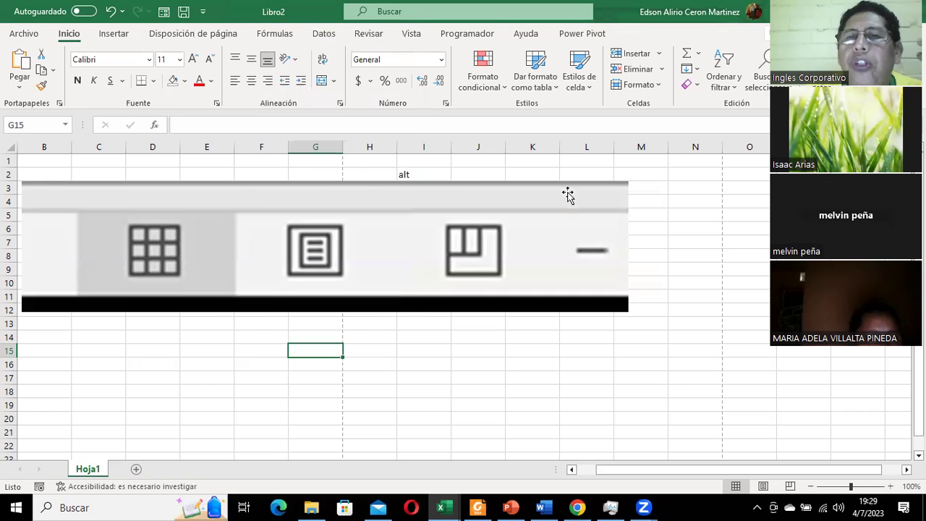
Enter 'control G' in N2 and 'Guardar' in O2
left_click(691, 173)
type("contr")
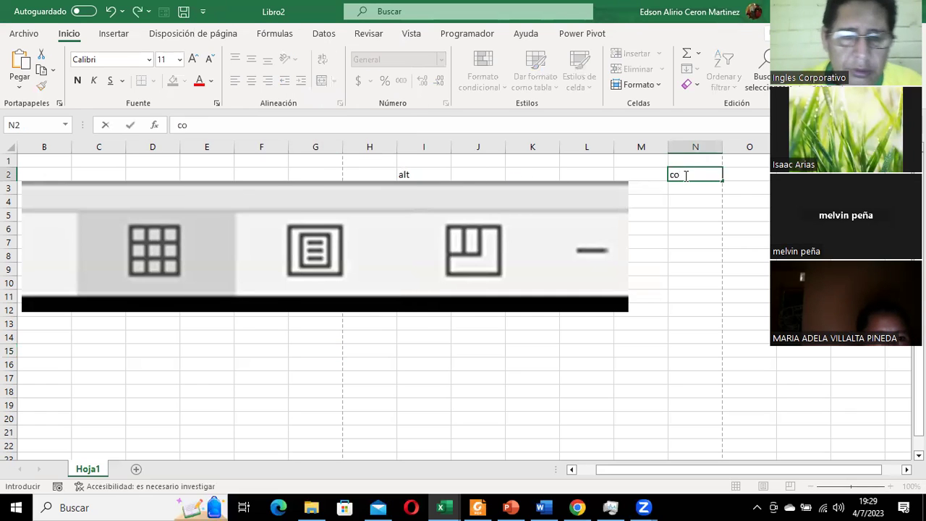
type("ol G")
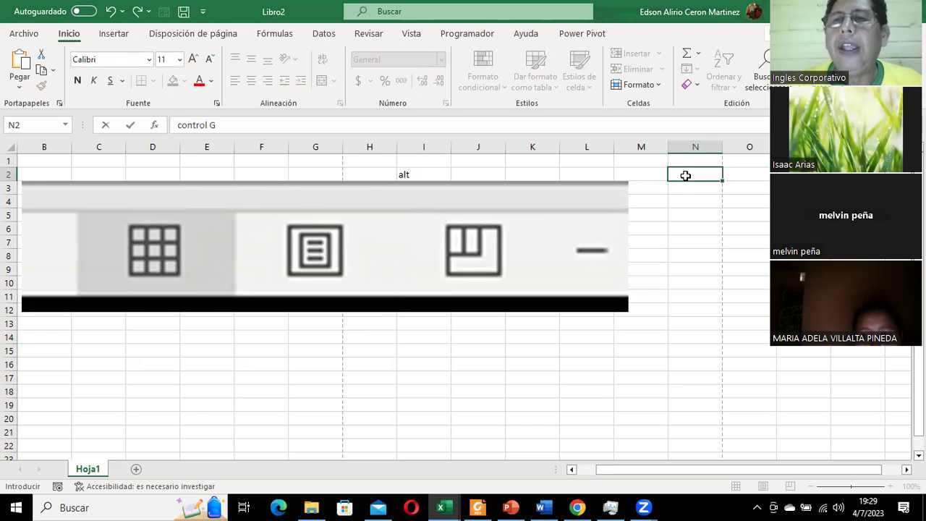
key("Tab")
type("Gua")
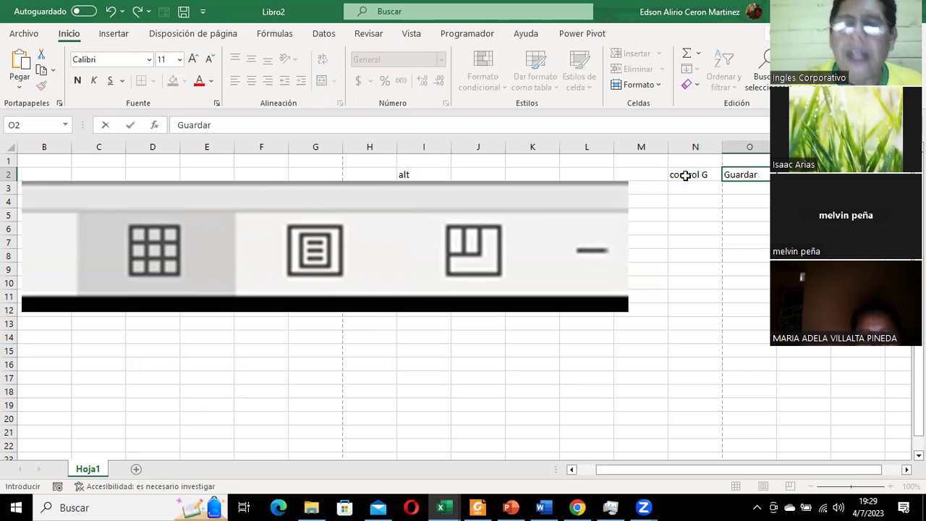
key("Return")
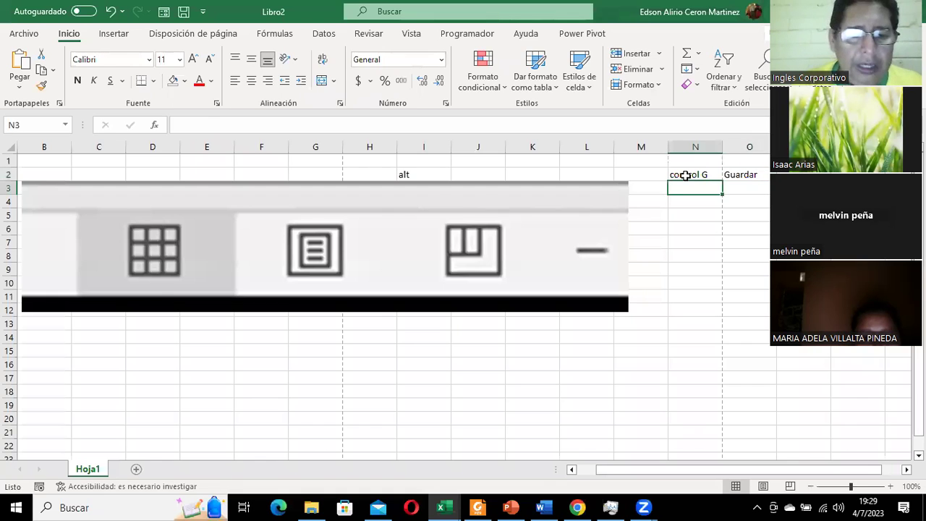
Enter 'Control U' in N3 and 'Documento Nuevo' in O3
type("Conbtro")
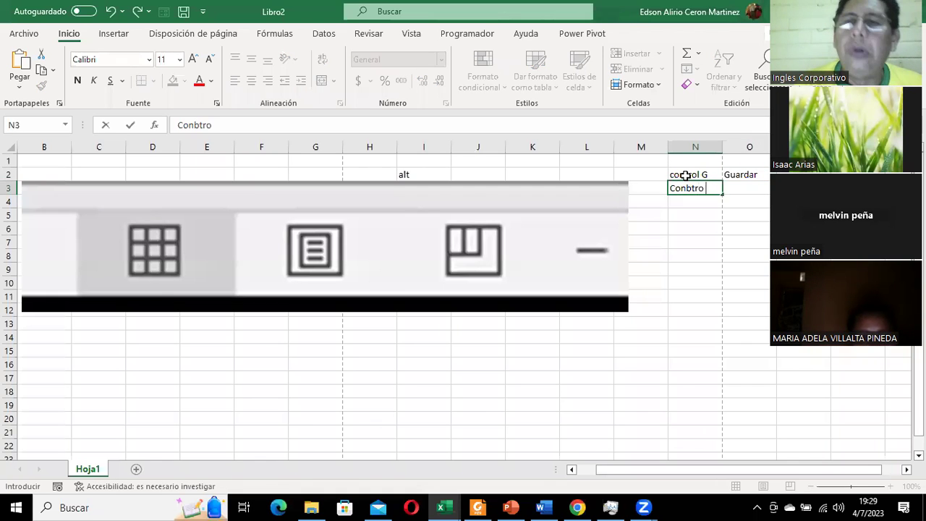
key("BackSpace")
key("BackSpace")
key("BackSpace")
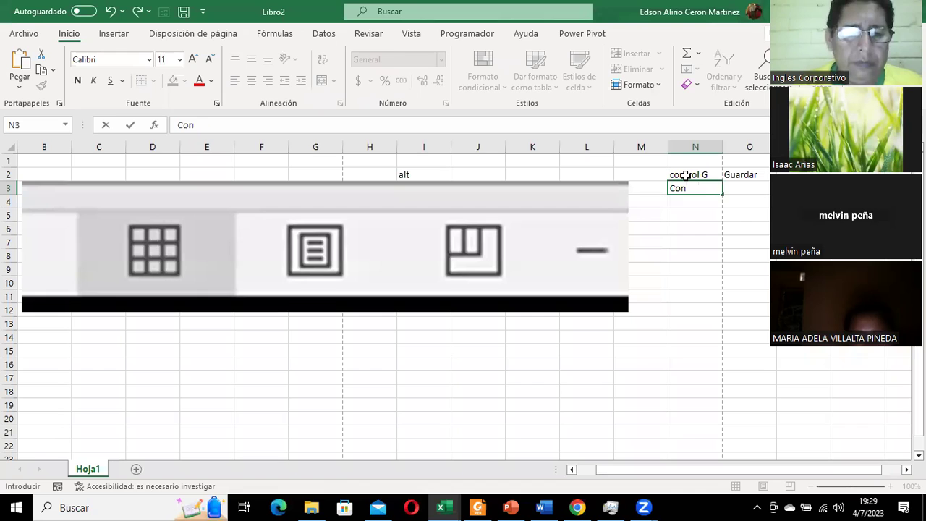
type("trol U")
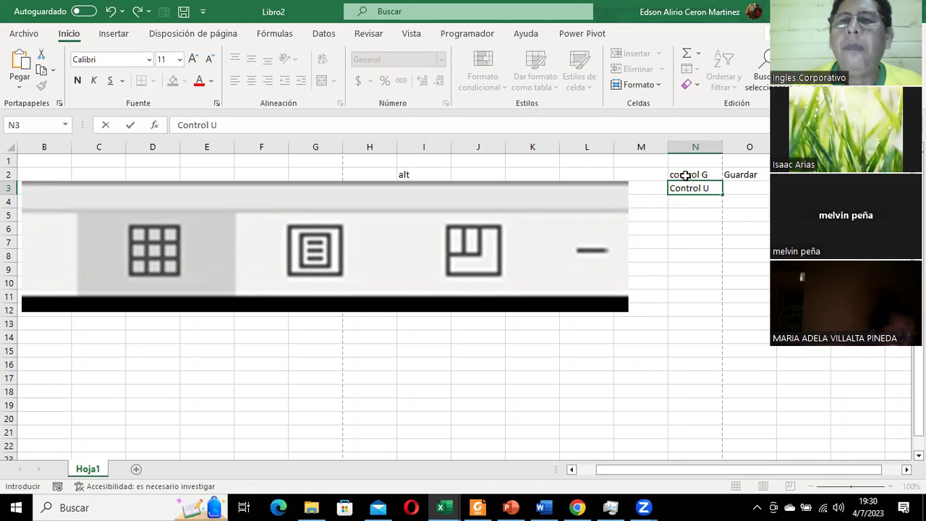
key("Tab")
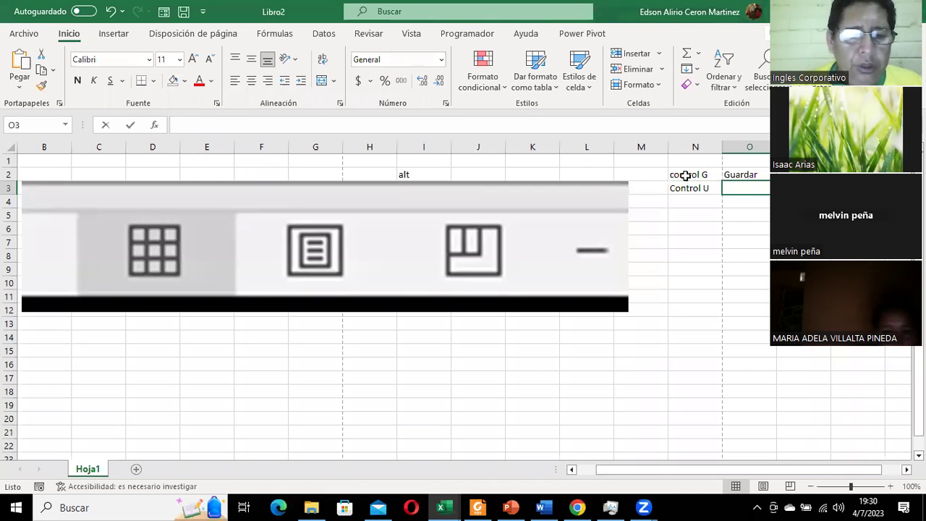
type("Documento")
type(" u")
type("Ue")
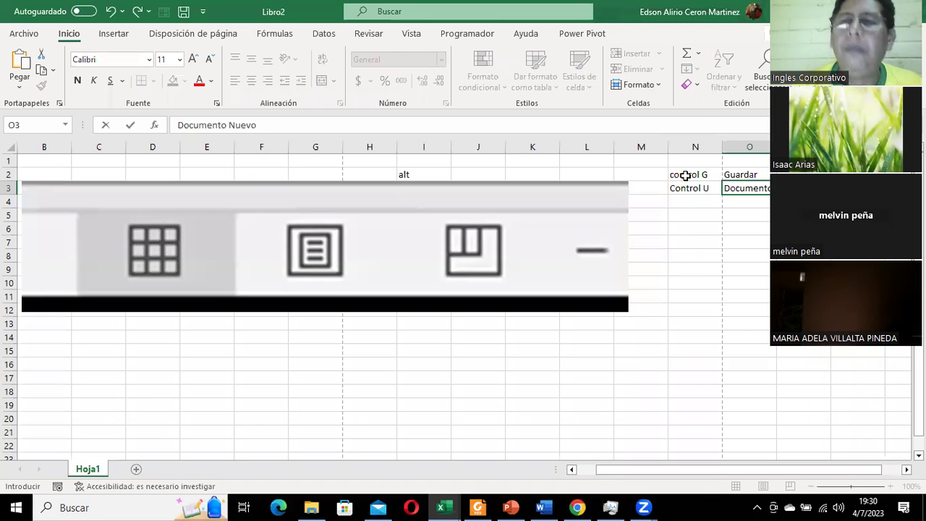
key("Return")
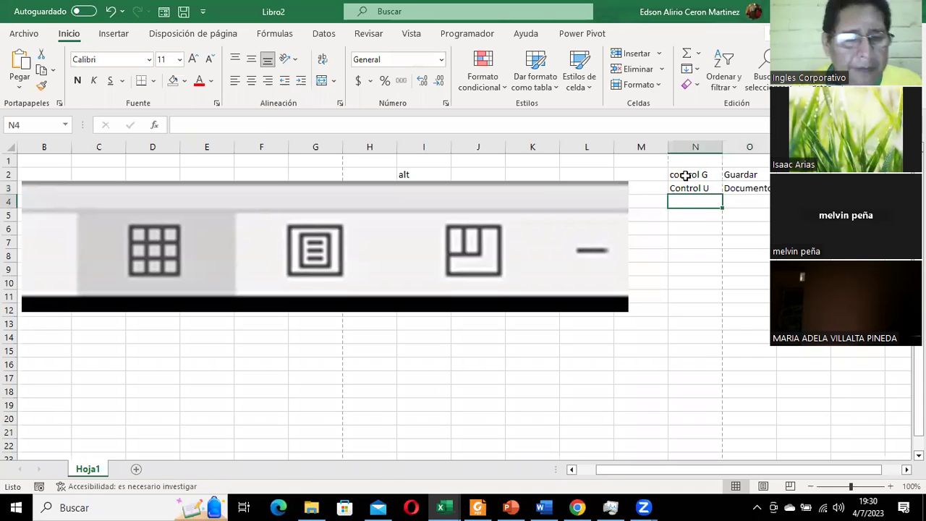
Enter 'Conbtro A' in N4 and 'Abrir documento' in O4
type("Conbtro A")
key("Tab")
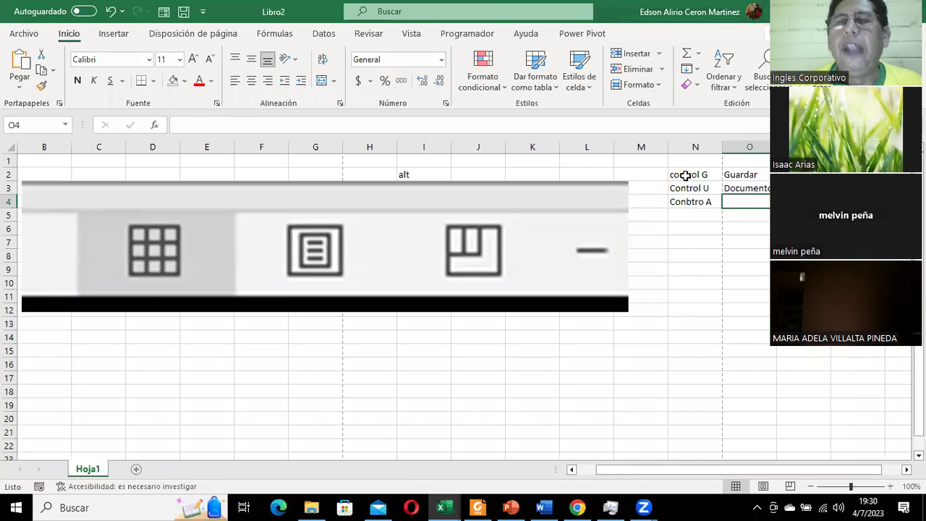
type("Abrir documento")
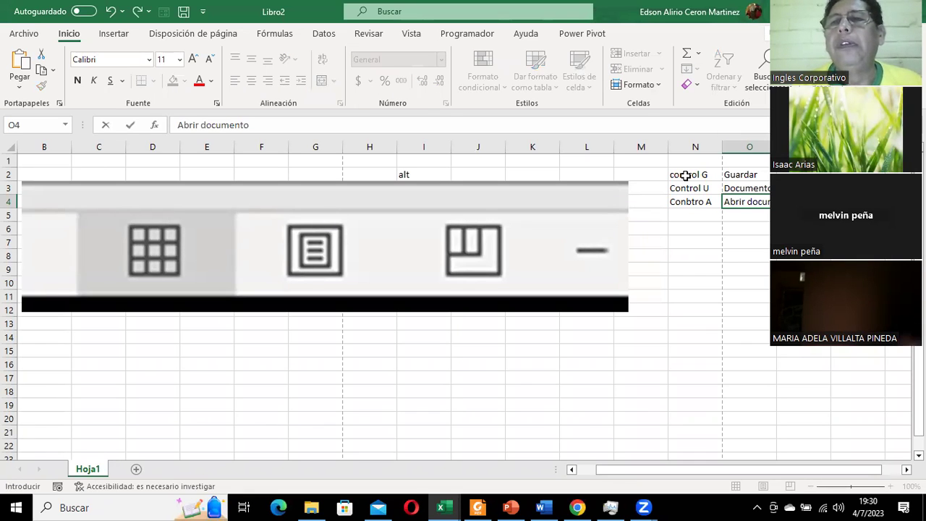
key("Return")
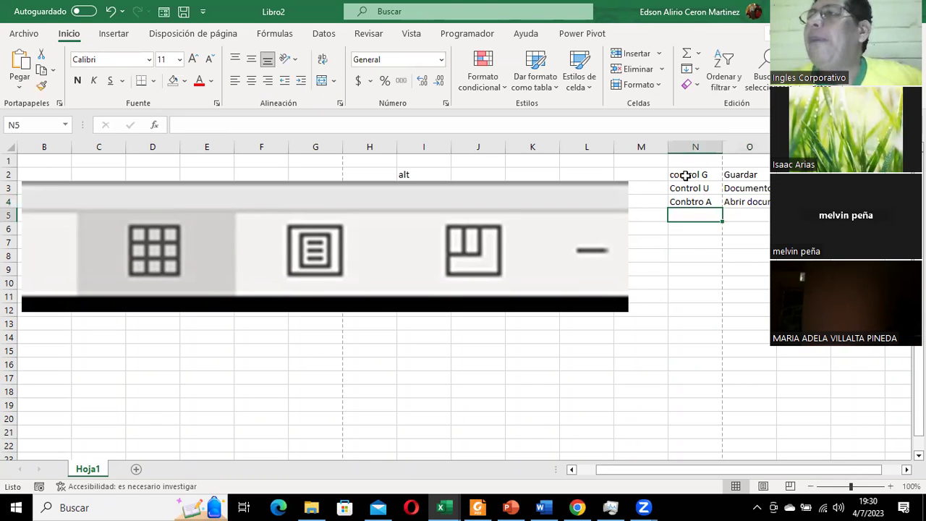
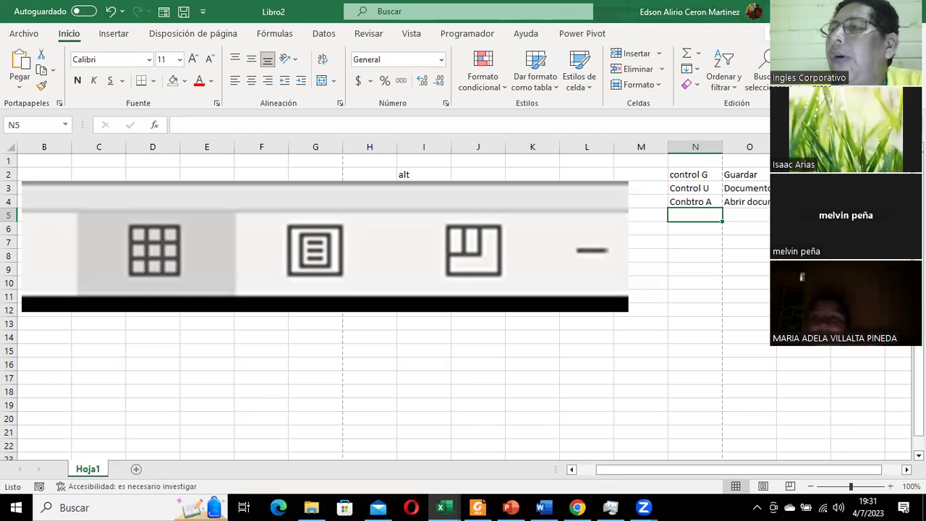
Add the shortcut Control Z with description Deshacer in row 5 (N5:O5)
key("alt+Tab")
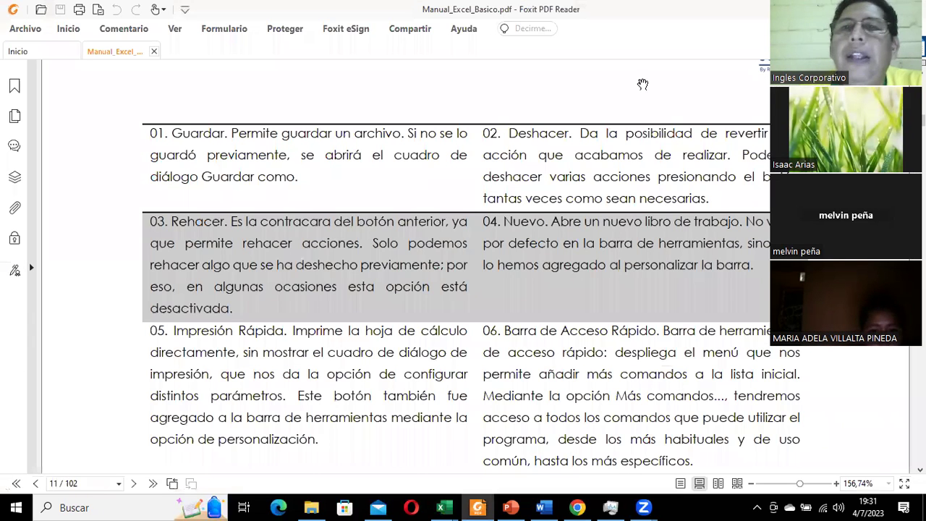
key("alt+Tab")
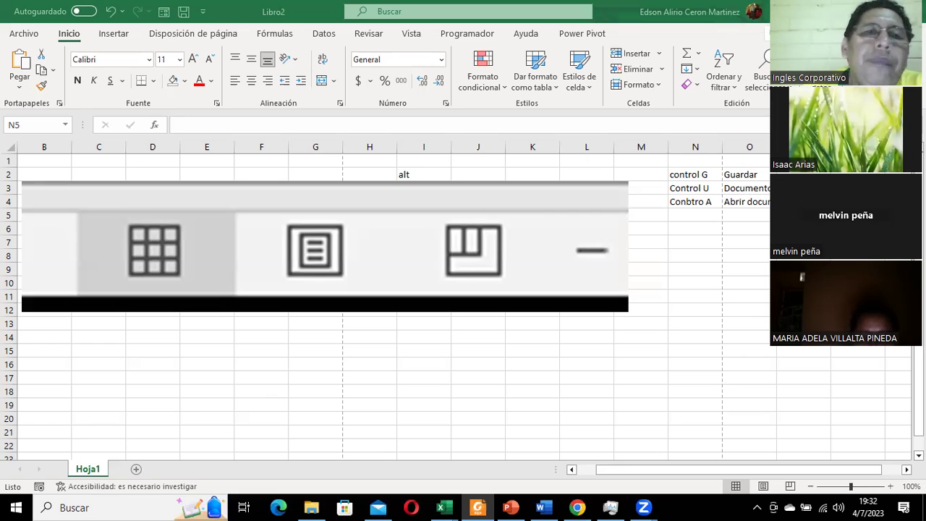
left_click(702, 214)
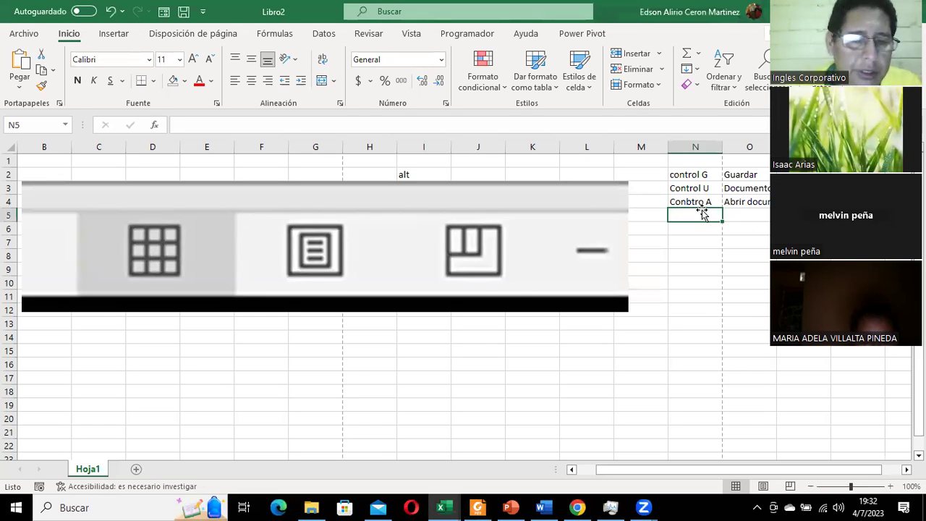
type("Conytr")
key("BackSpace")
key("BackSpace")
key("BackSpace")
type("ol Z")
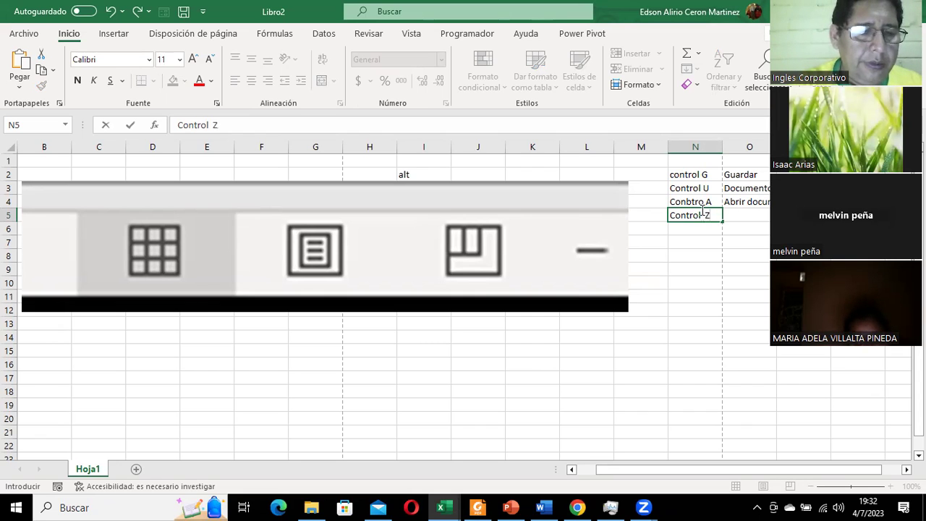
key("Tab")
type("Deshacer")
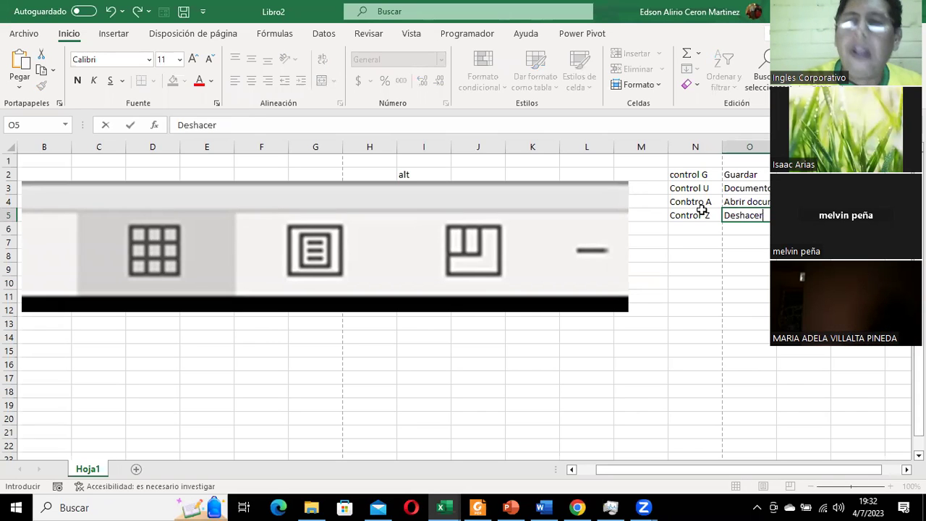
key("Return")
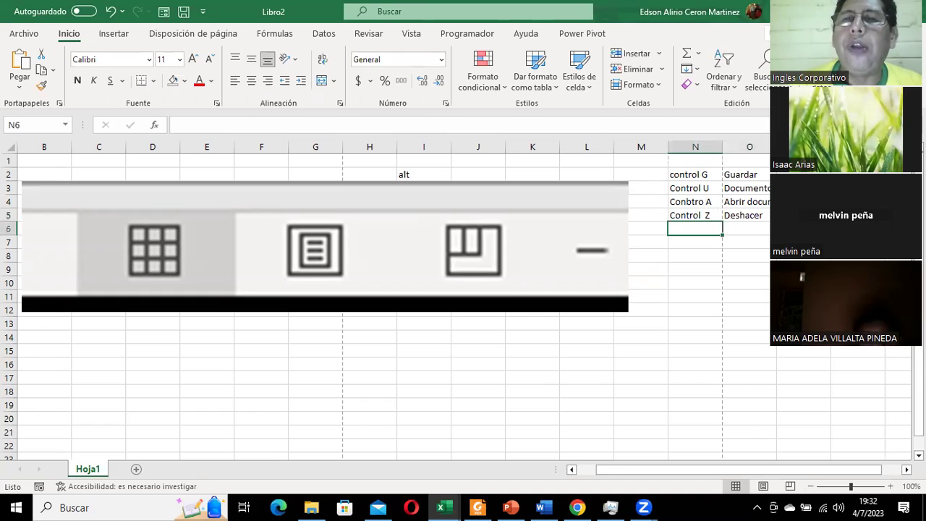
Add the shortcut Control Y with description Rehacer in row 6
type("Co")
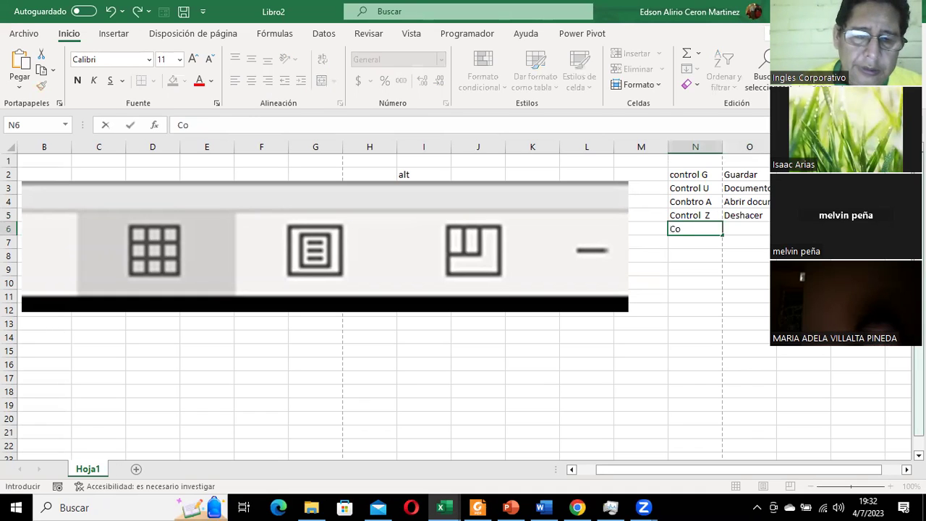
type("ntrol Y")
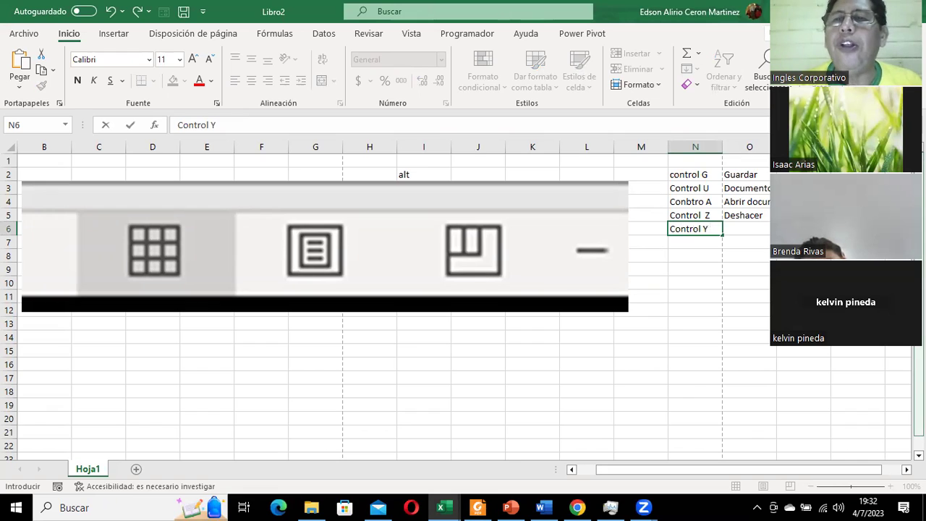
key("Tab")
type("Rehacer")
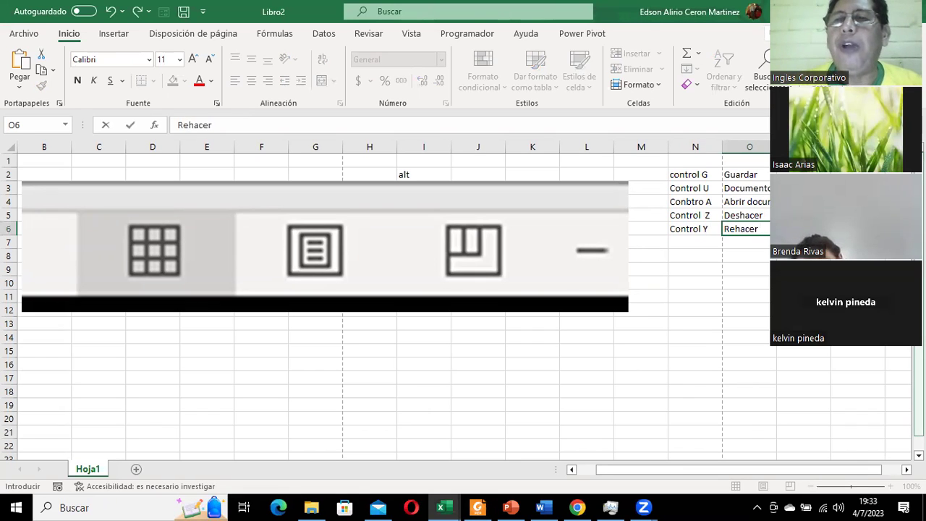
key("Return")
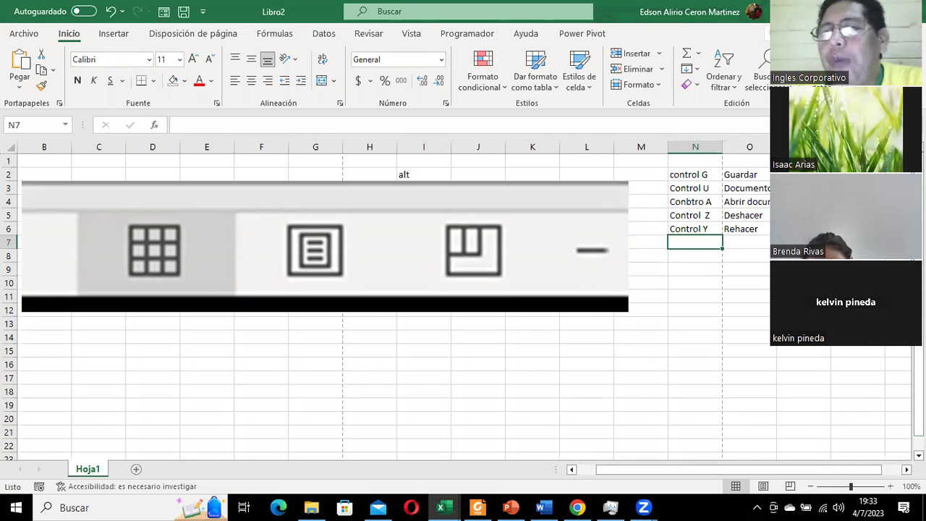
Enter Prueba in D2 and move the screenshot picture down to rows 15–22
left_click(178, 172)
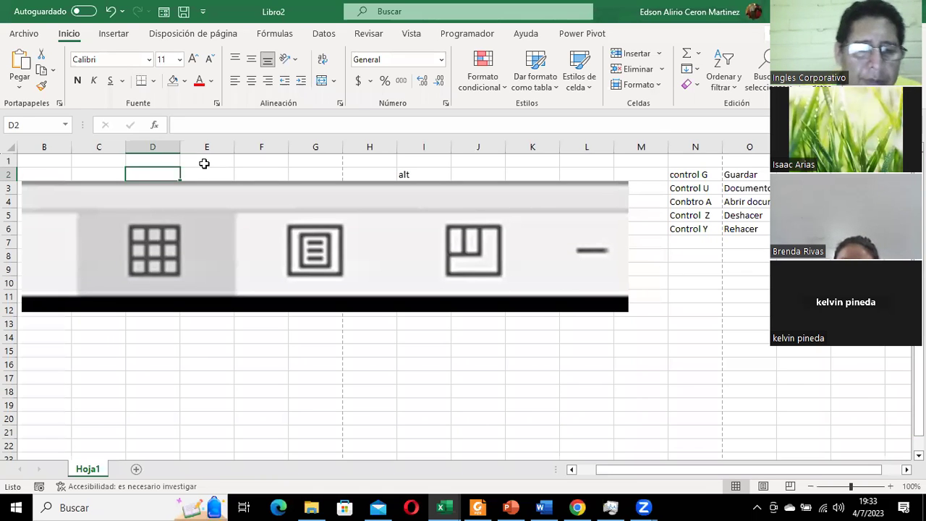
type("Prueba")
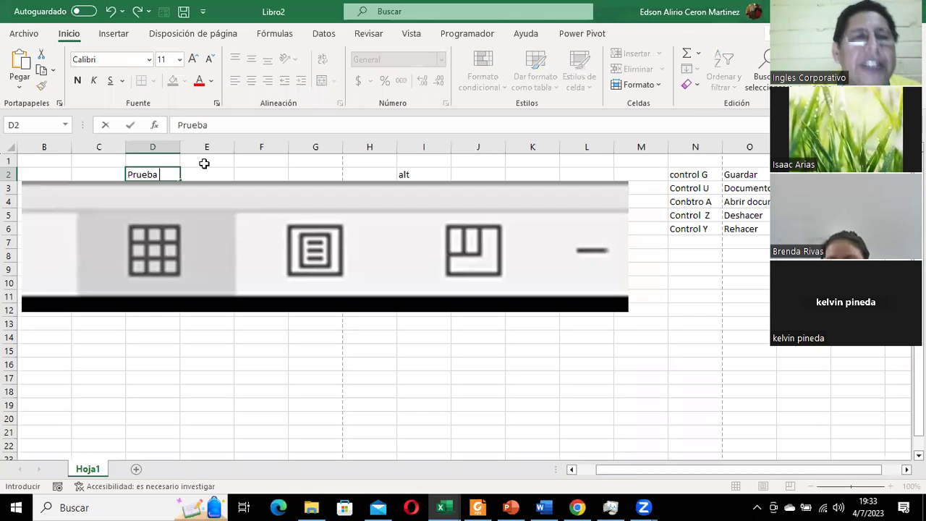
key("Return")
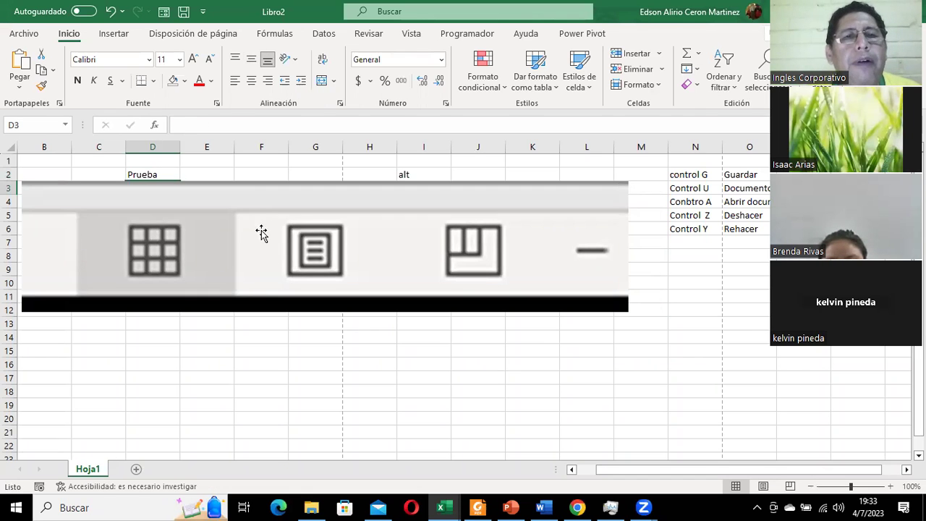
left_click_drag(260, 204, 285, 367)
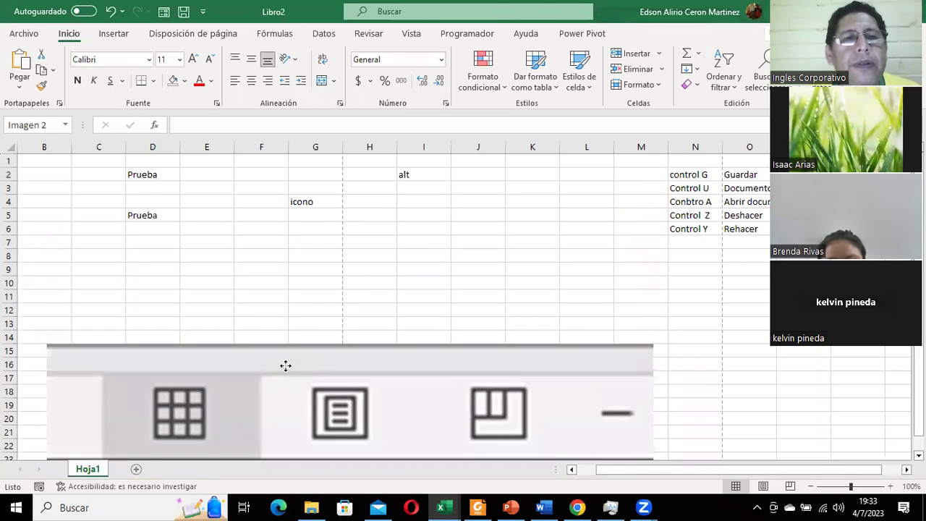
Fill D3 with Prueba by accepting the AutoComplete suggestion
left_click(161, 174)
left_click(157, 186)
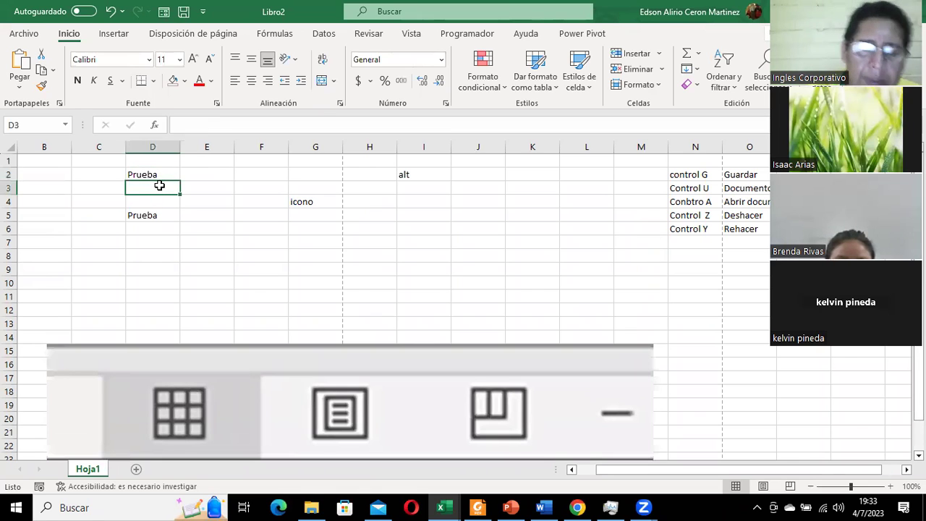
type("Prueba")
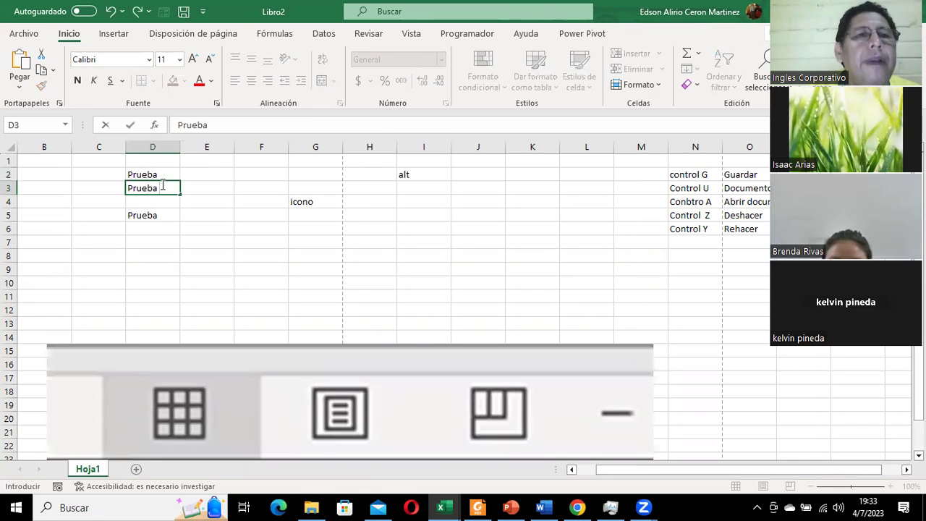
key("Return")
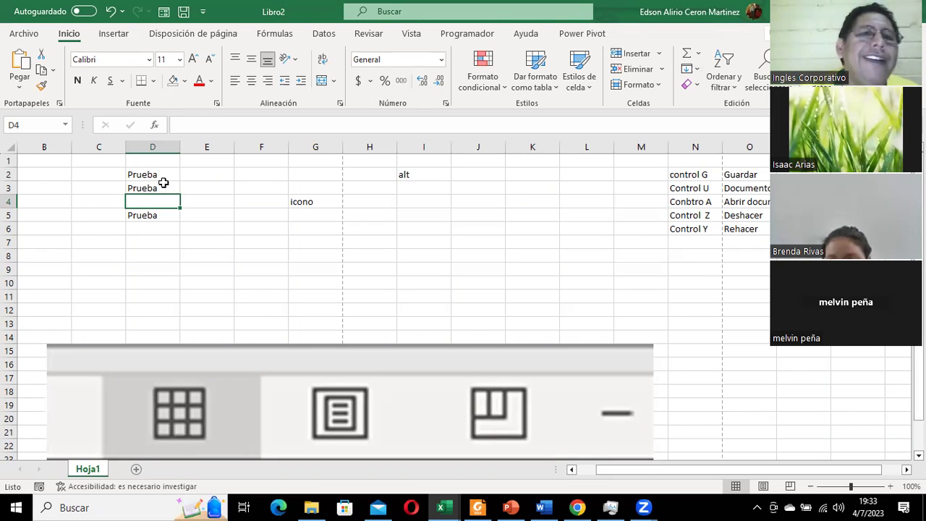
Enter Prueba in D4, D5 and D6, then undo the newer entries with Ctrl+Z
left_click(204, 199)
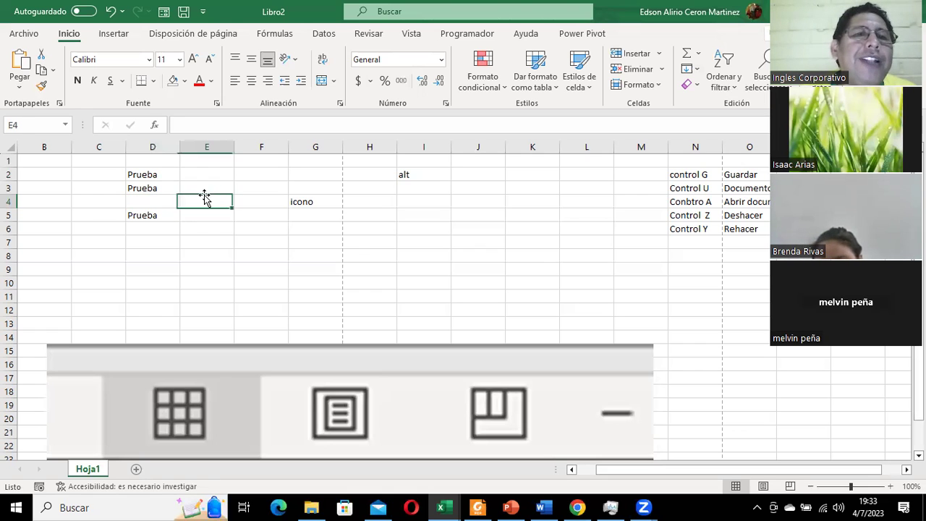
left_click(156, 201)
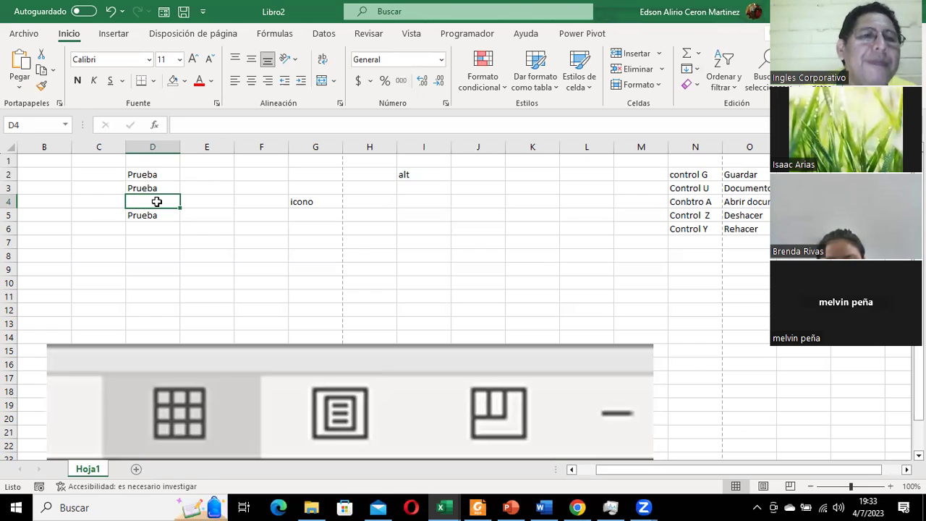
type("Prue")
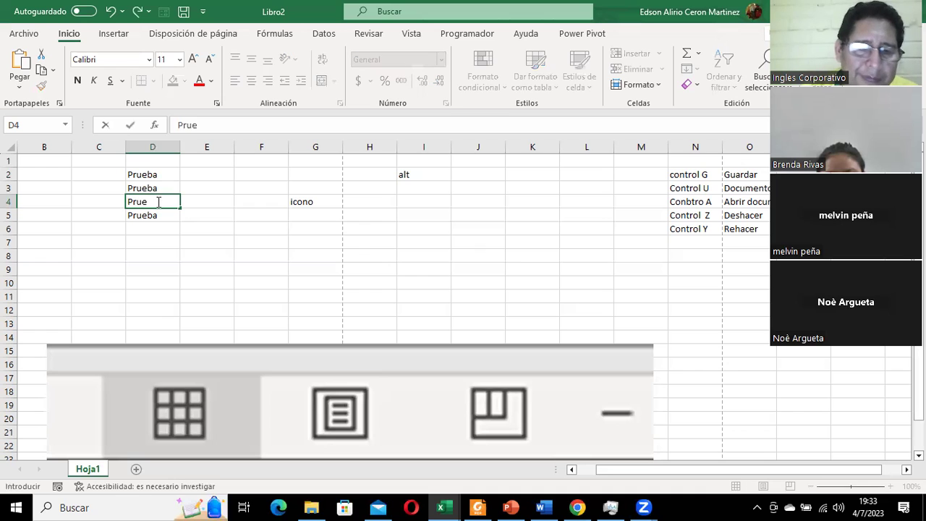
type("ba")
key("Return")
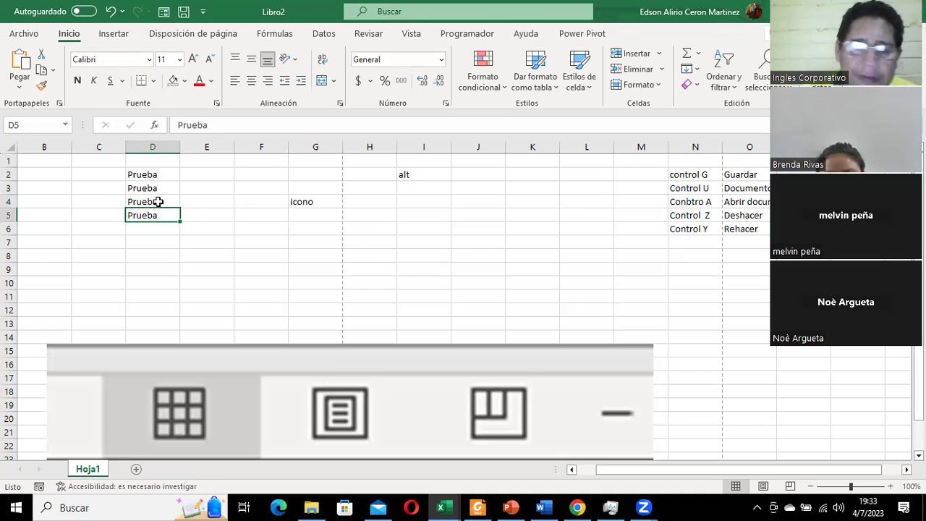
type("Prueba")
key("Return")
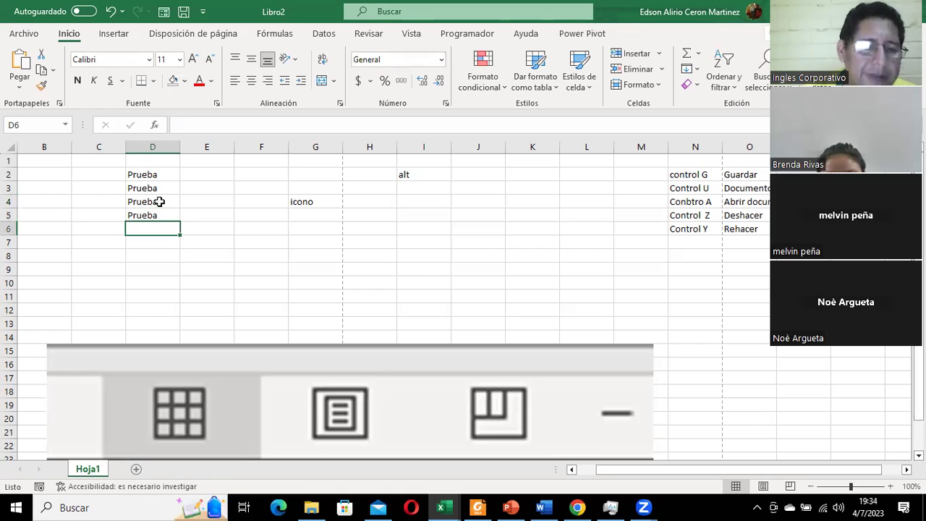
type("Prue")
key("BackSpace")
key("BackSpace")
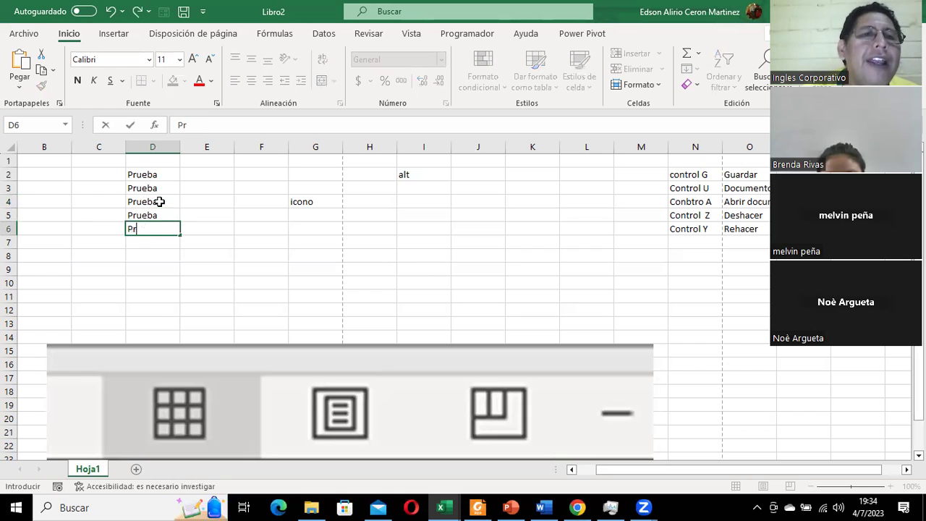
type("ueba")
key("Return")
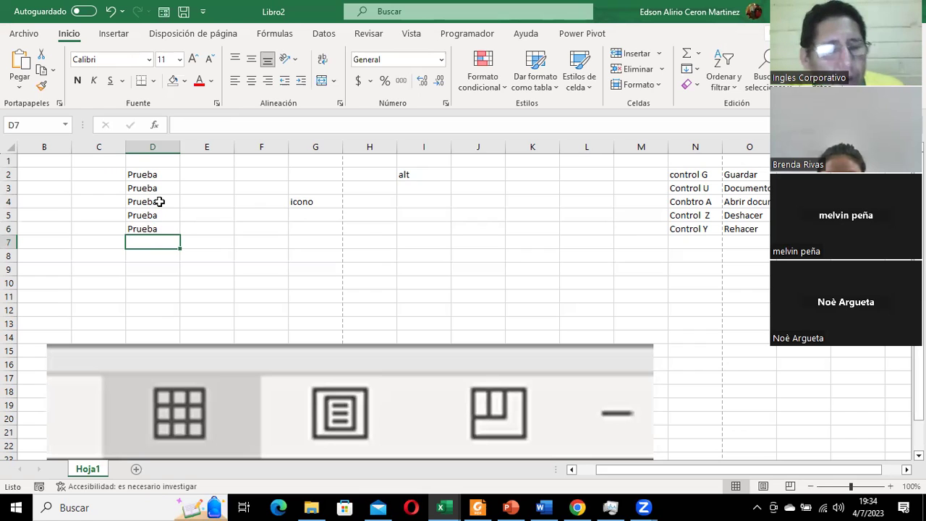
key("ctrl+z")
key("ctrl+z")
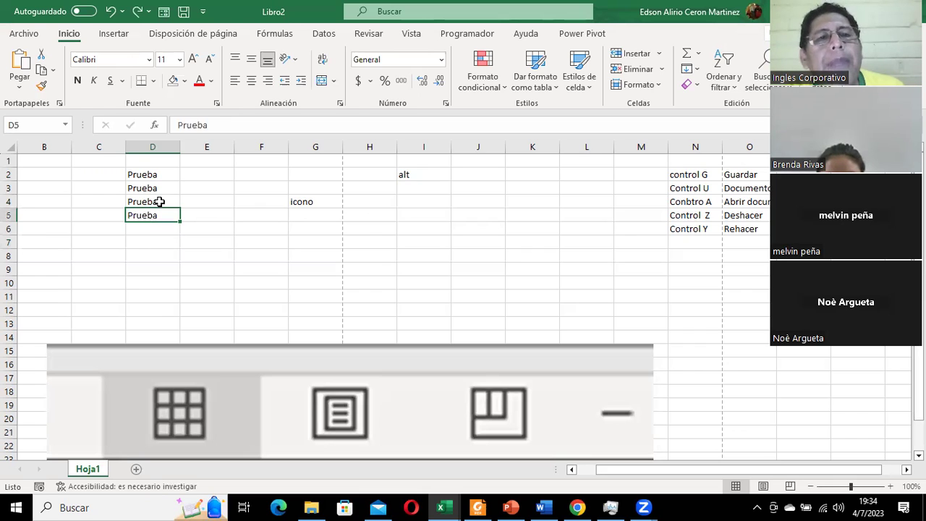
key("ctrl+z")
key("ctrl+z")
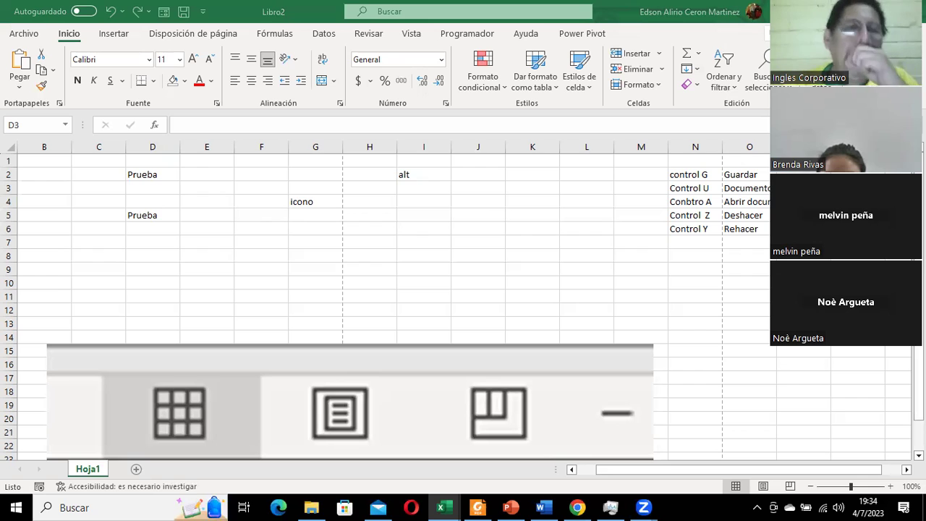
Redo the undone Prueba entries so column D reads Prueba in D2 through D6
left_click(175, 183)
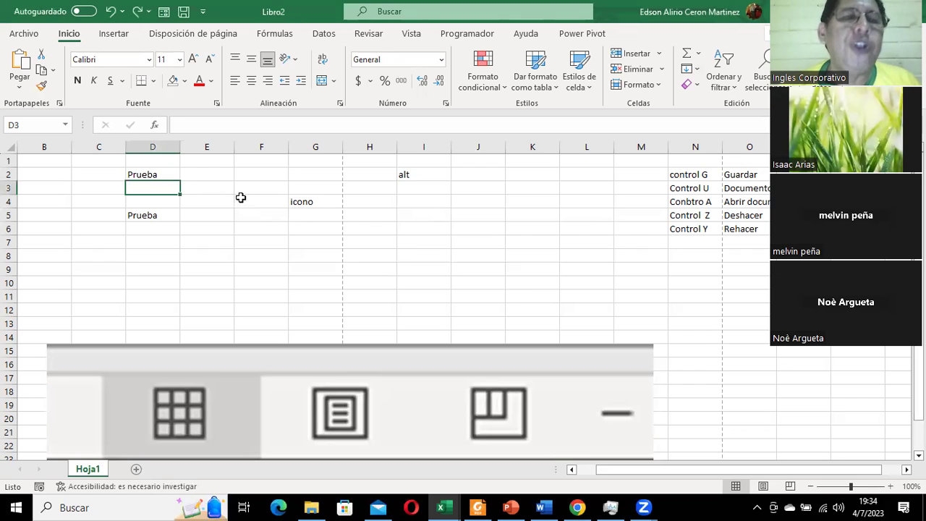
key("ctrl+j")
key("Down")
key("ctrl+j")
key("Down")
key("Down")
key("ctrl+j")
key("ctrl+y")
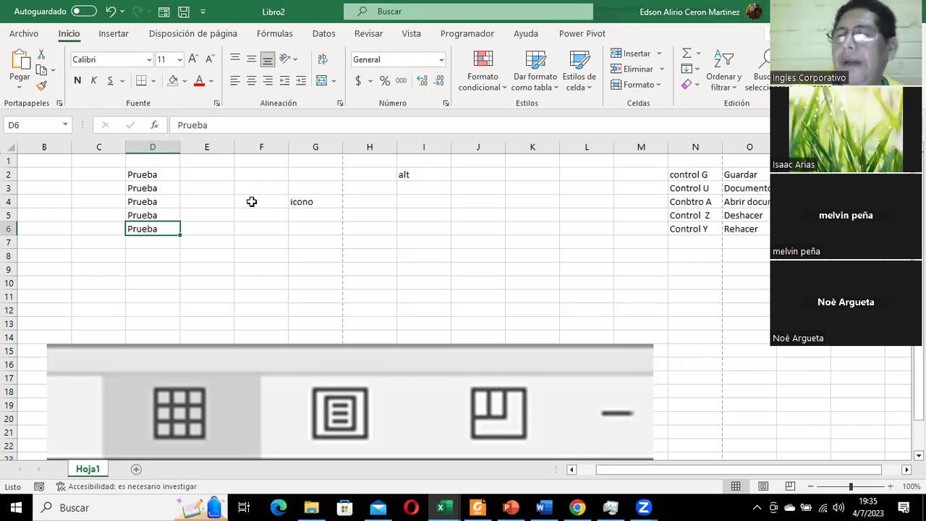
Correct N4 from Conbtro A to Control A and show the Quick Access Toolbar customization menu
left_click(688, 177)
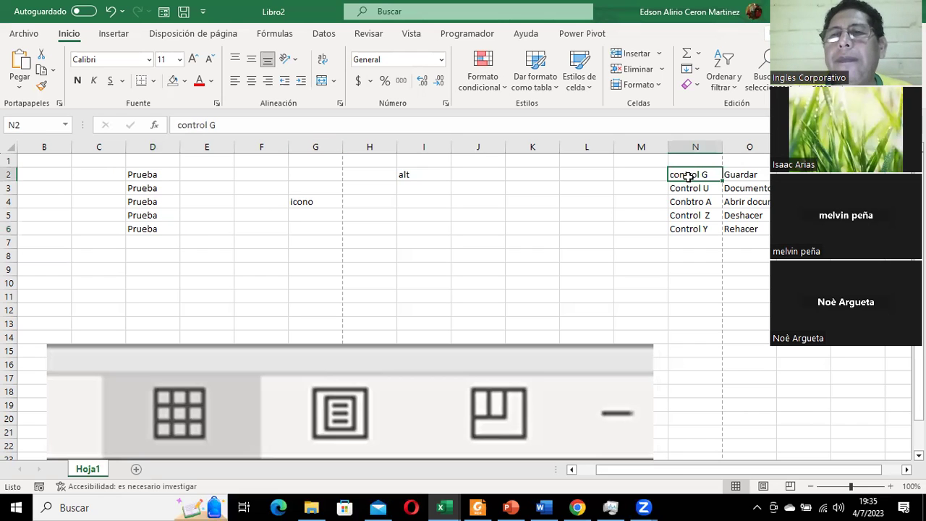
left_click_drag(688, 176, 690, 230)
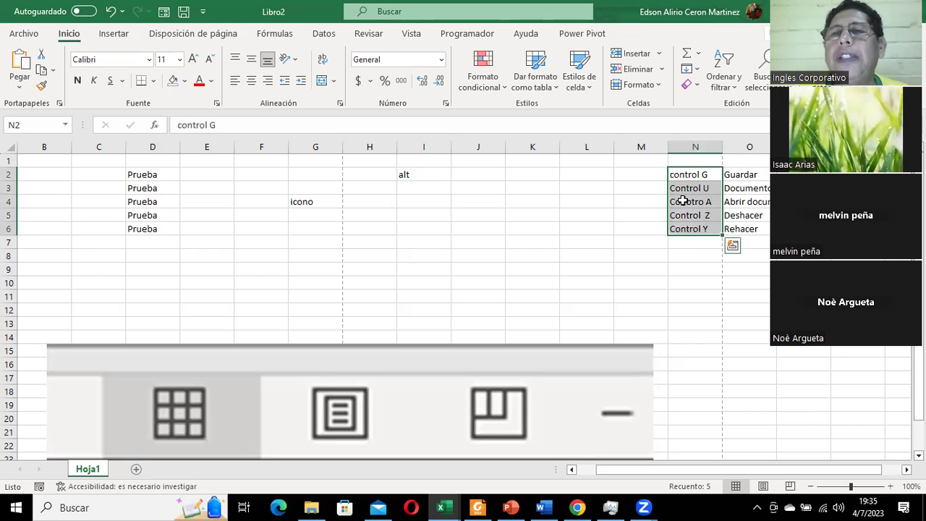
double_click(682, 202)
type("b")
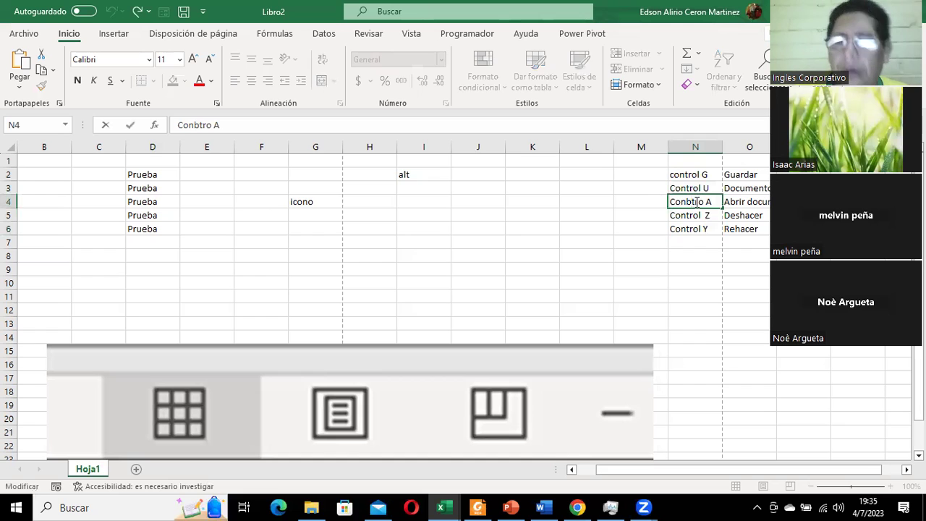
key("BackSpace")
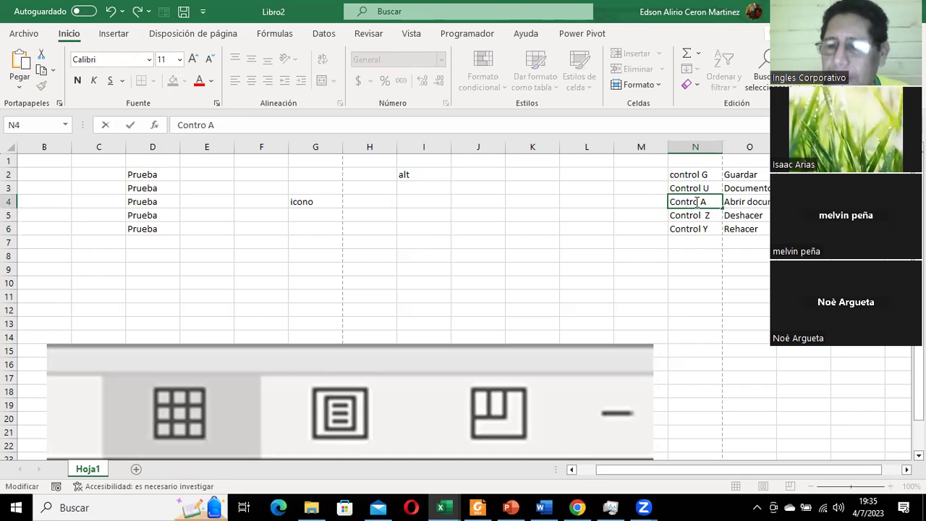
key("Return")
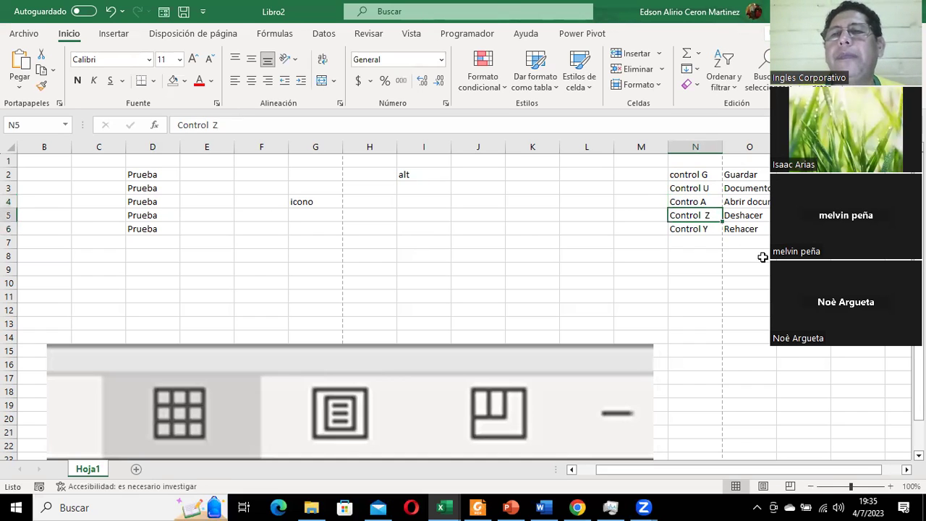
double_click(699, 202)
type("l")
key("Return")
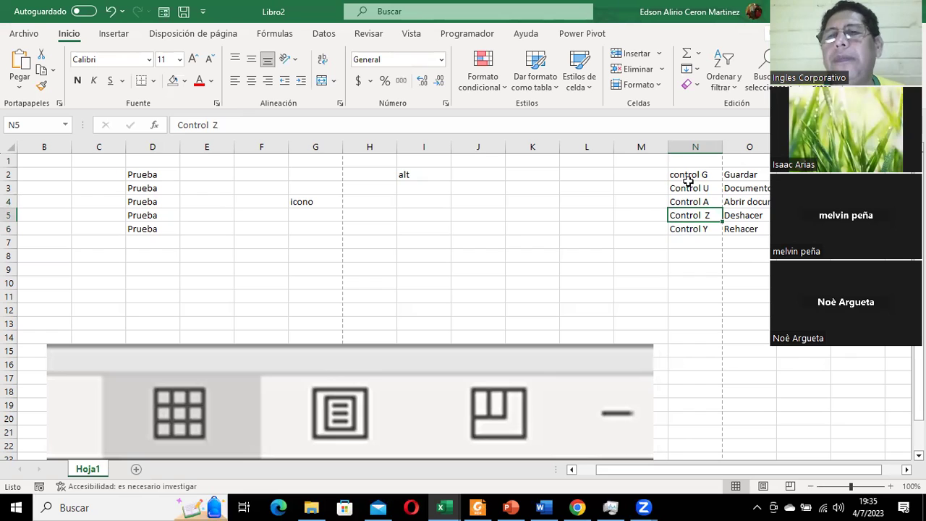
left_click_drag(688, 177, 688, 227)
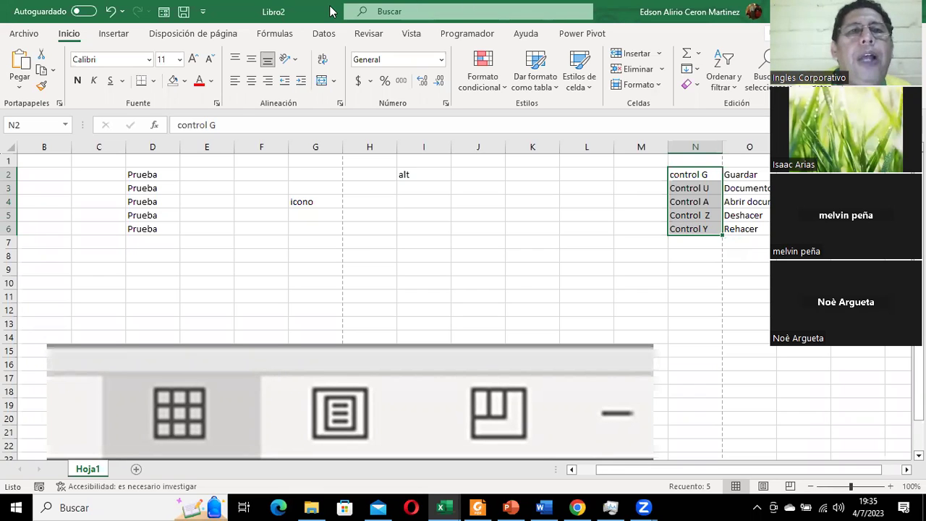
left_click(202, 12)
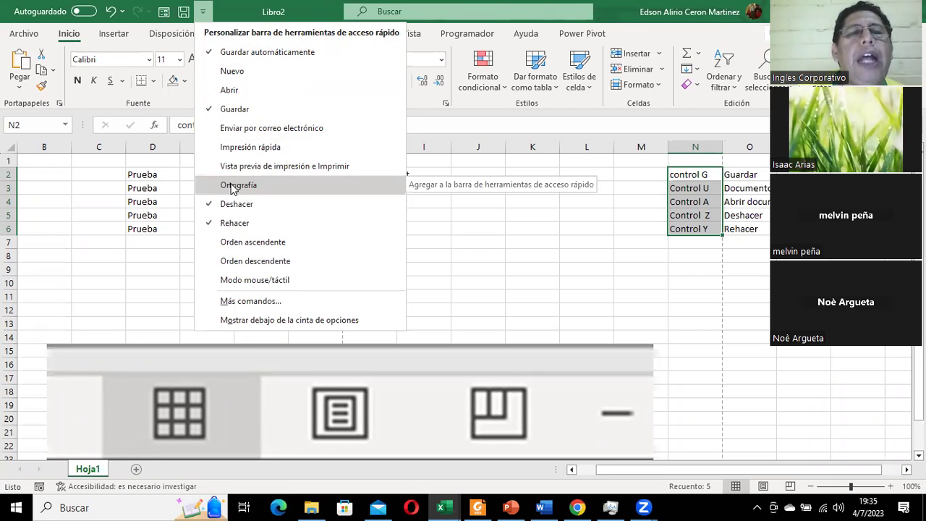
left_click(466, 219)
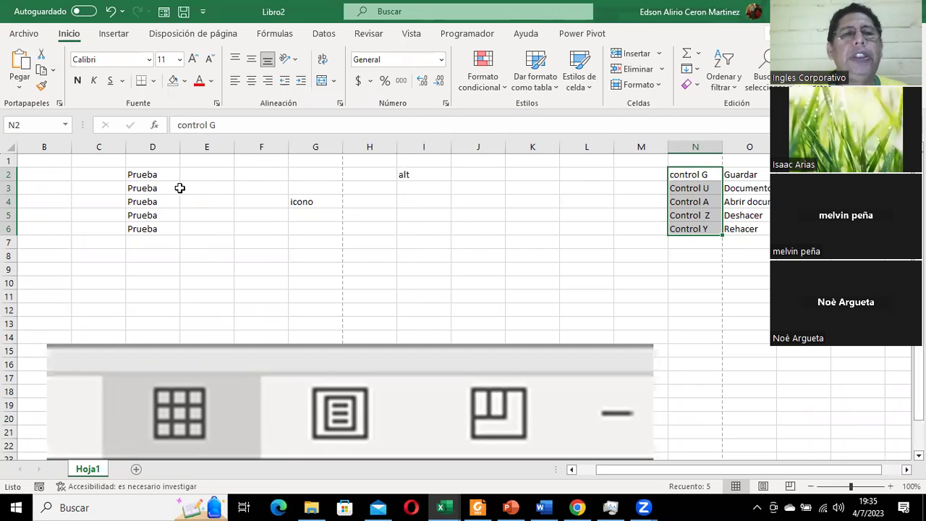
left_click(158, 175)
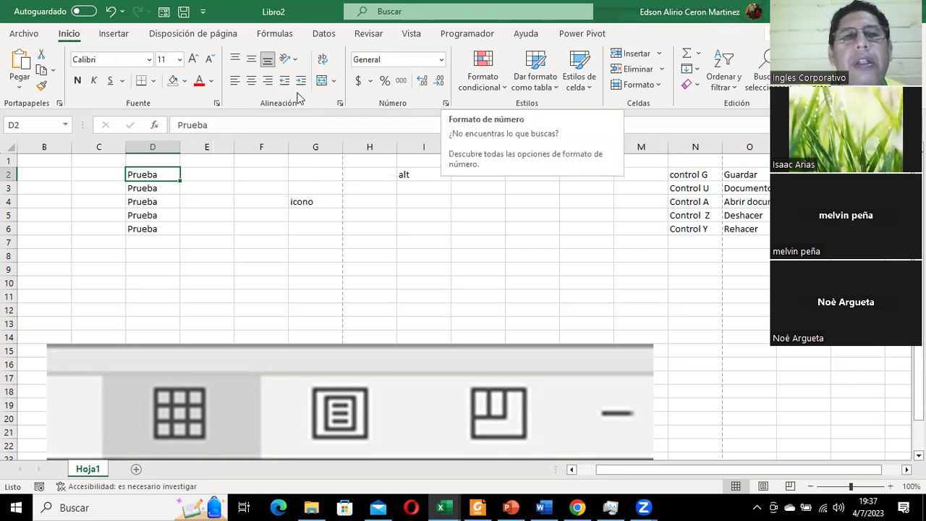
left_click(218, 105)
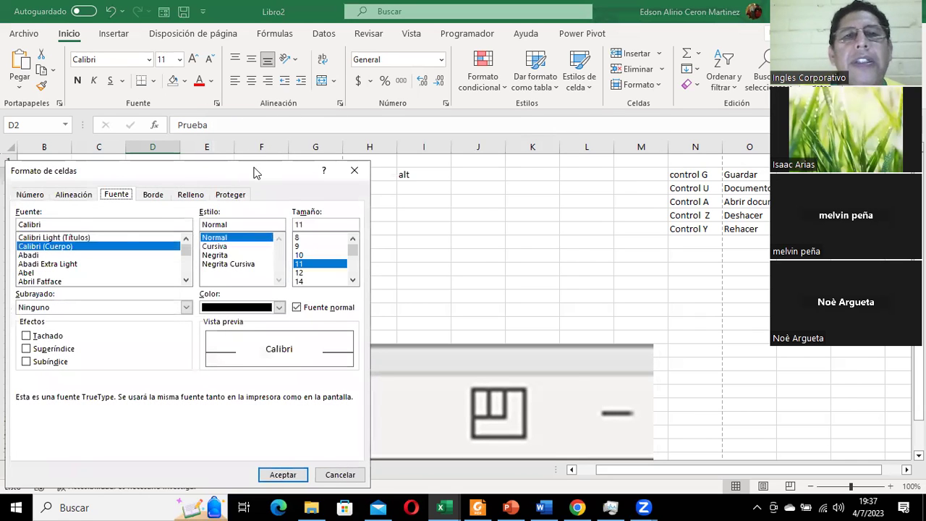
left_click_drag(255, 172, 462, 129)
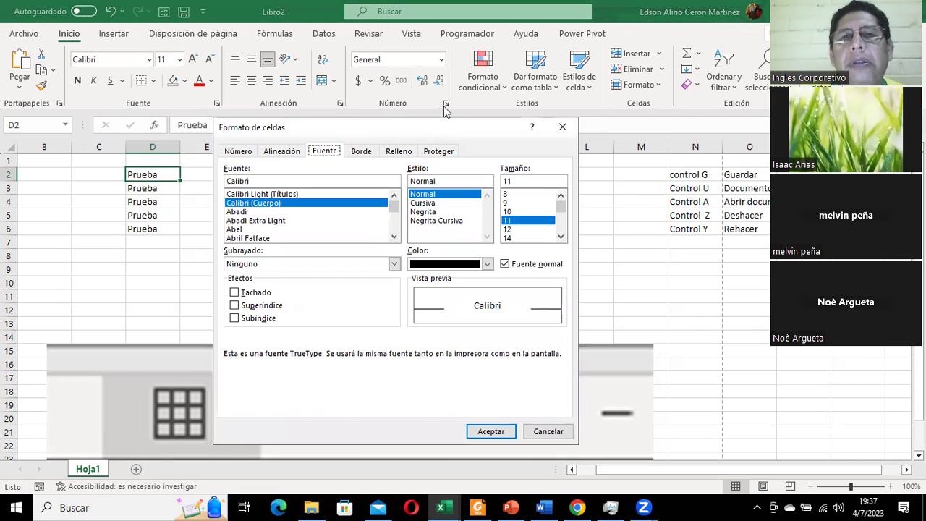
left_click_drag(363, 127, 322, 132)
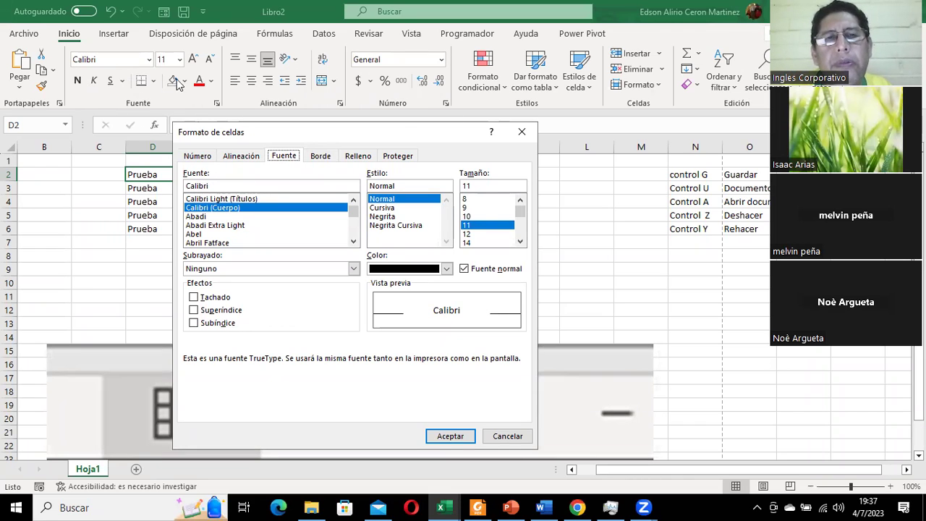
left_click(520, 134)
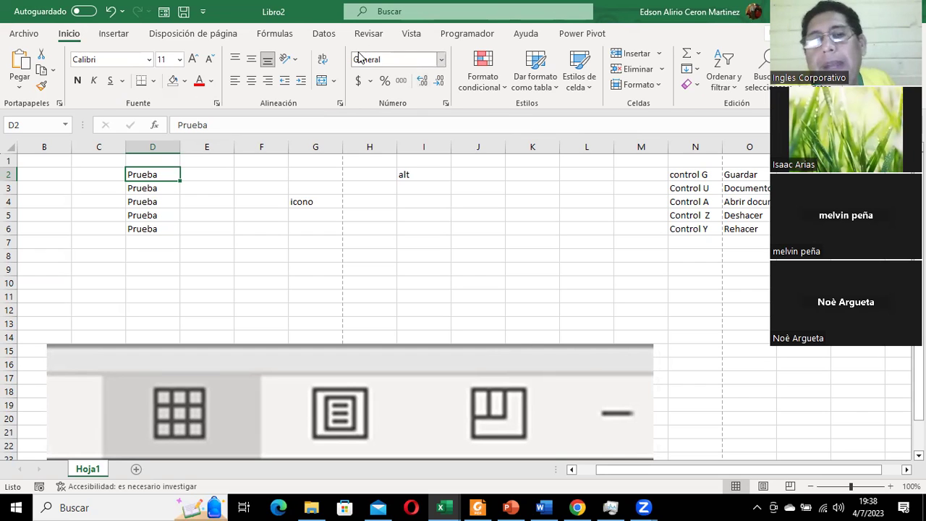
left_click(277, 36)
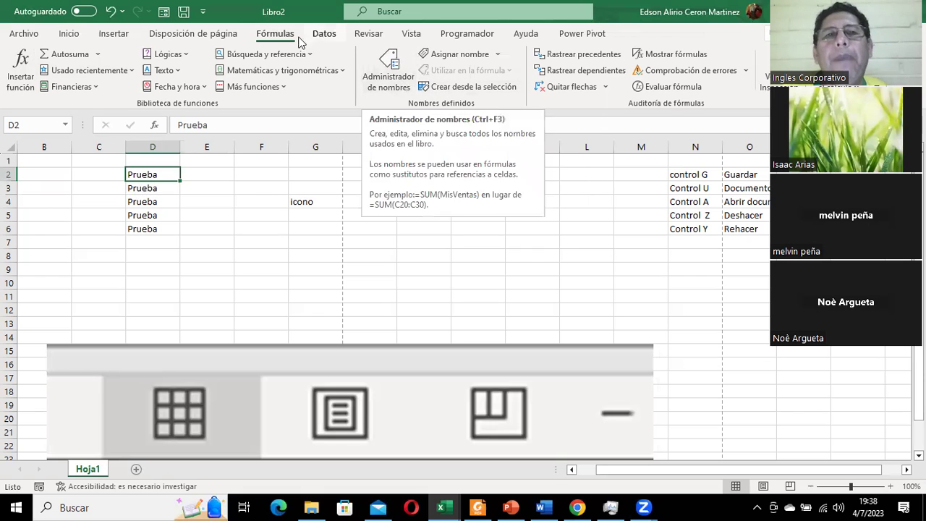
left_click(325, 36)
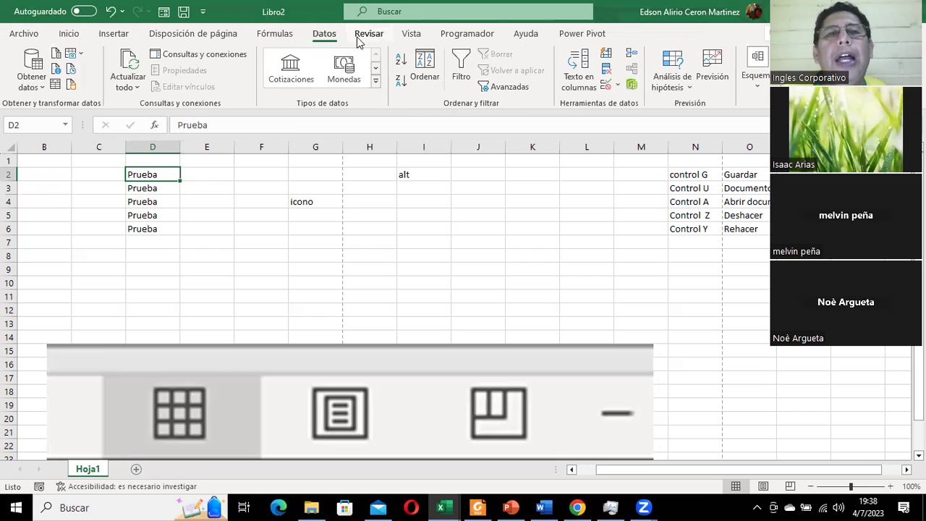
left_click(361, 40)
left_click(406, 36)
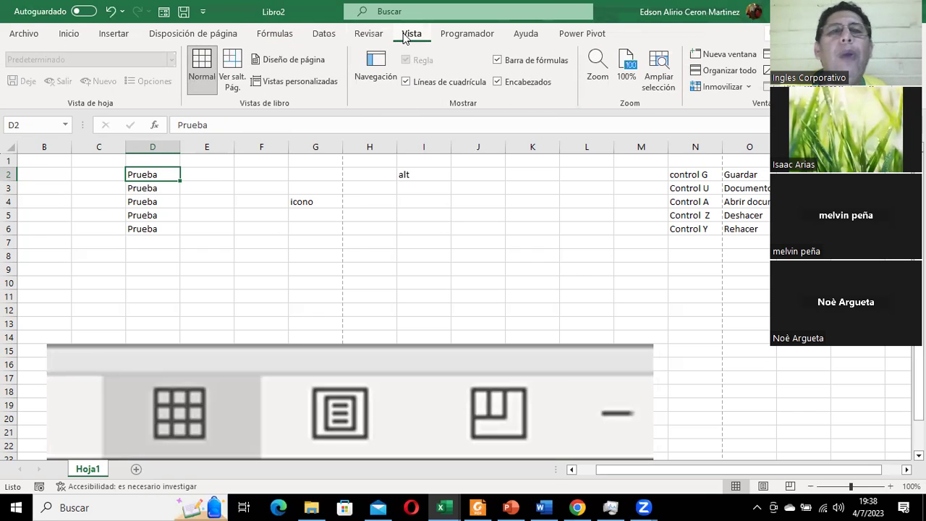
left_click(71, 34)
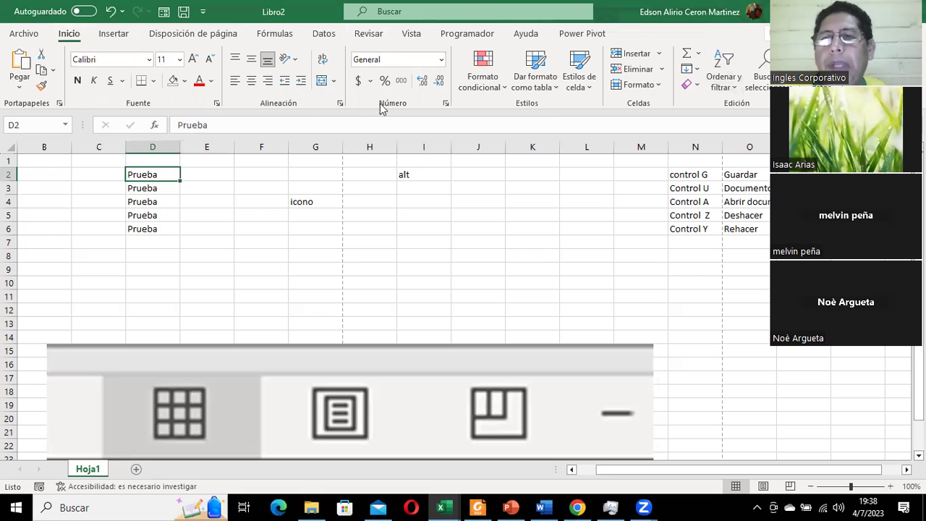
left_click(370, 190)
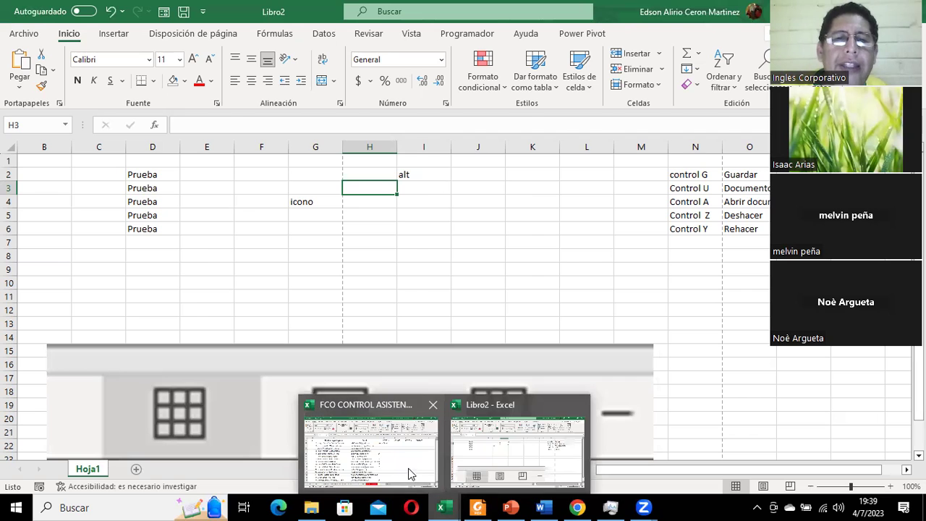
In the attendance workbook, enter 0, 1, 1 in K2–K4 under 4/7/2023
mouse_move(441, 507)
left_click(407, 470)
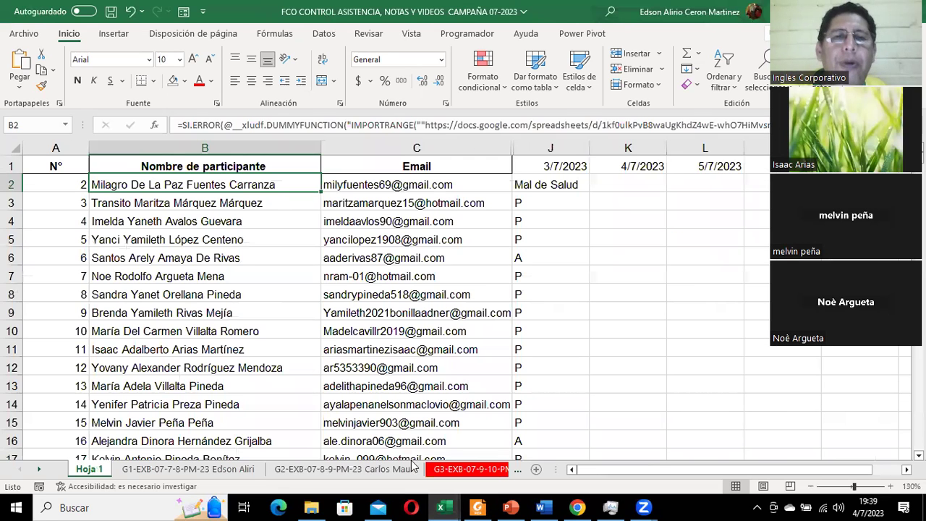
left_click(618, 184)
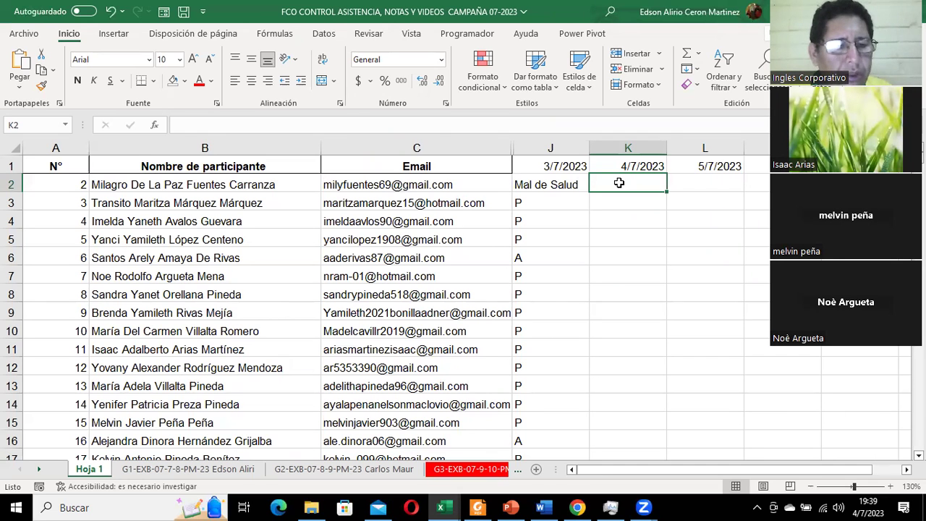
type("1")
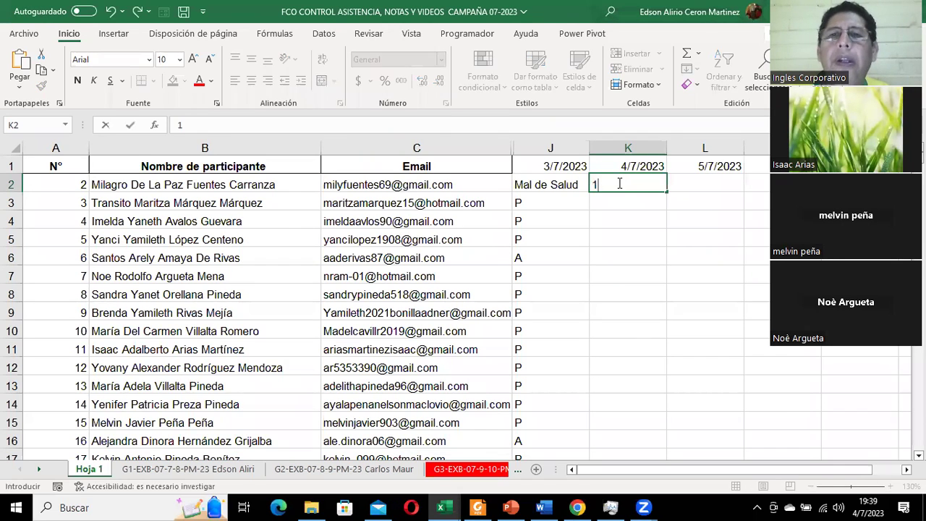
type("0")
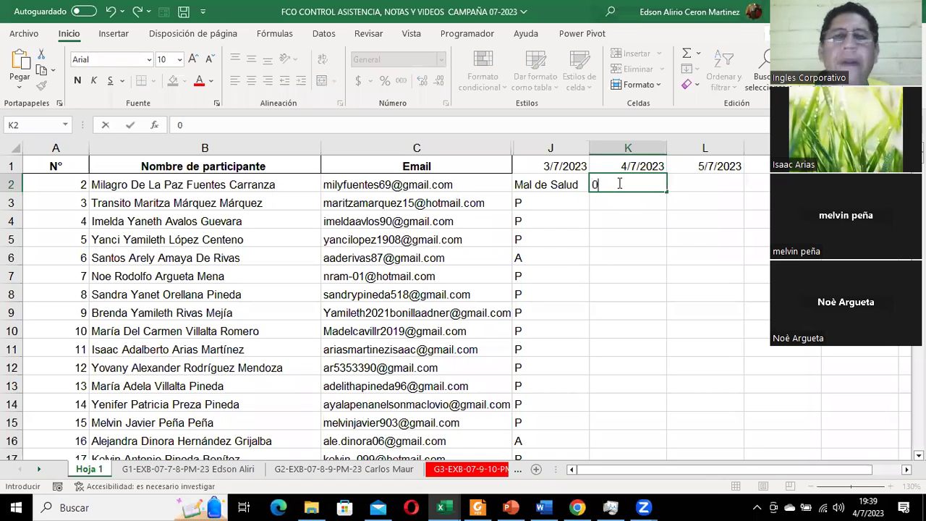
key("Return")
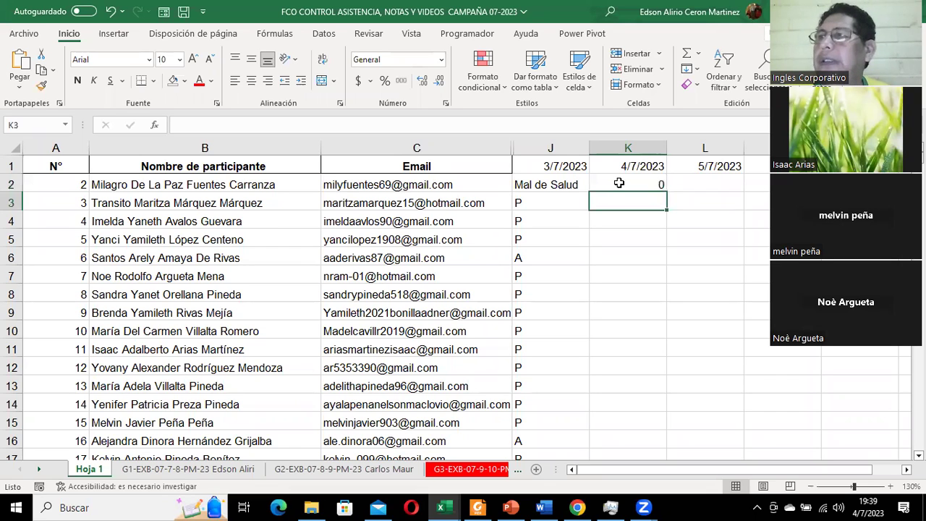
type("1")
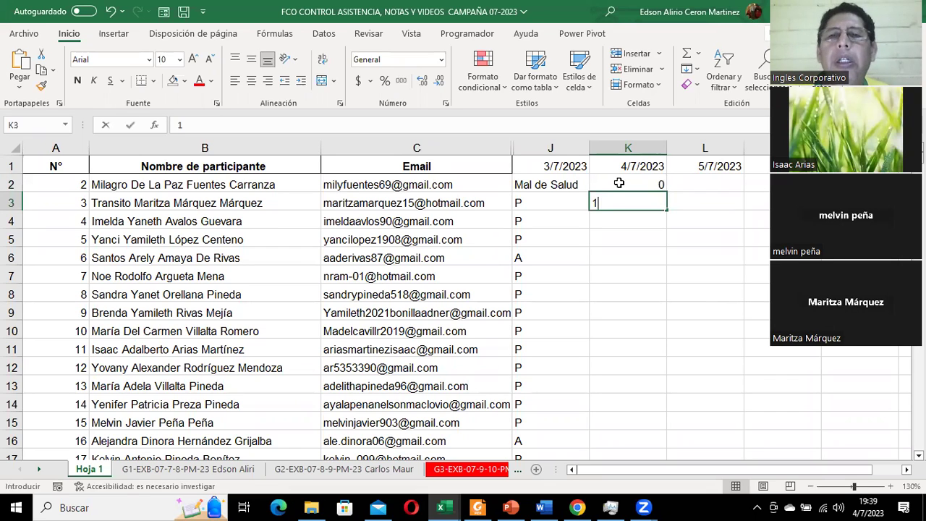
key("Return")
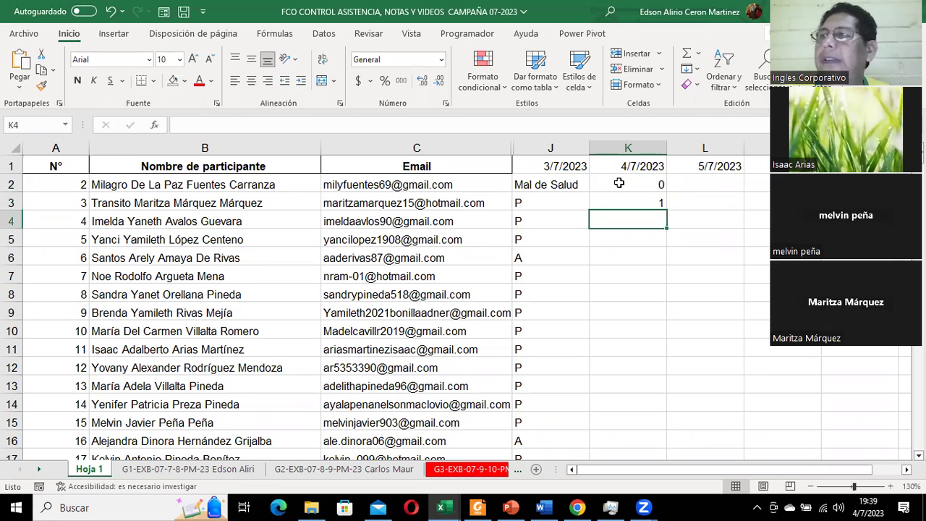
type("1")
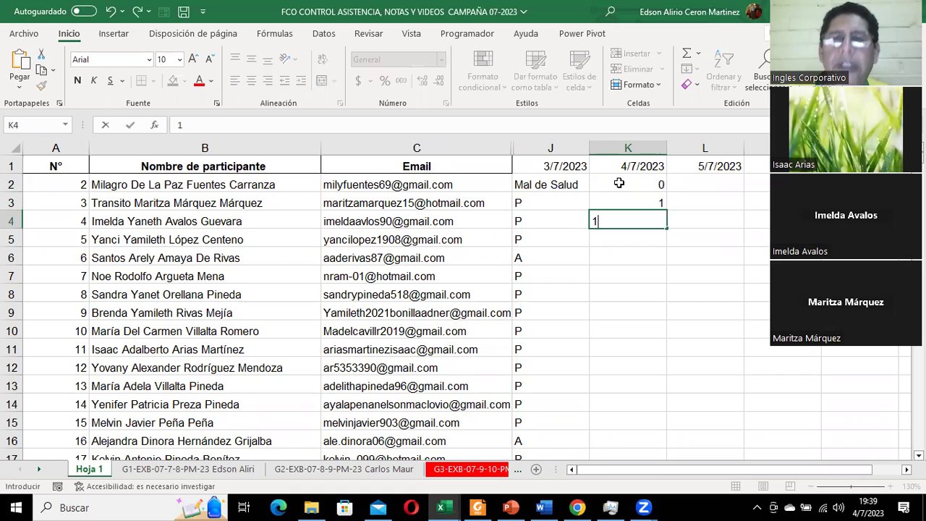
key("Return")
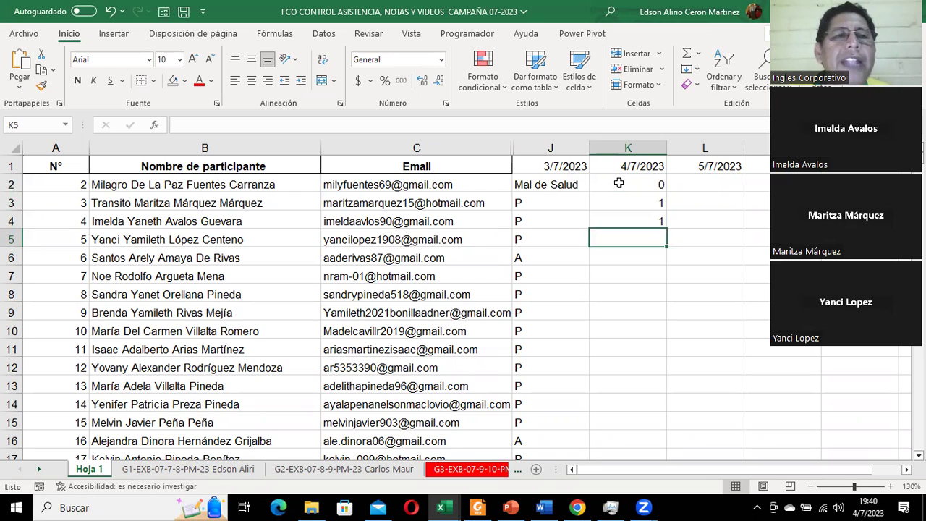
Record attendance marks 1, 0, 1 in K5, K6 and K7
type("1")
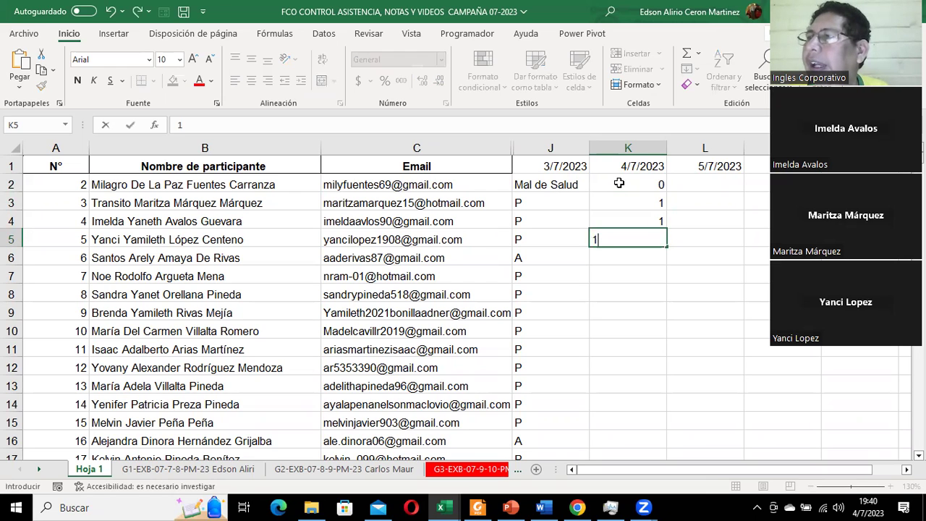
key("Return")
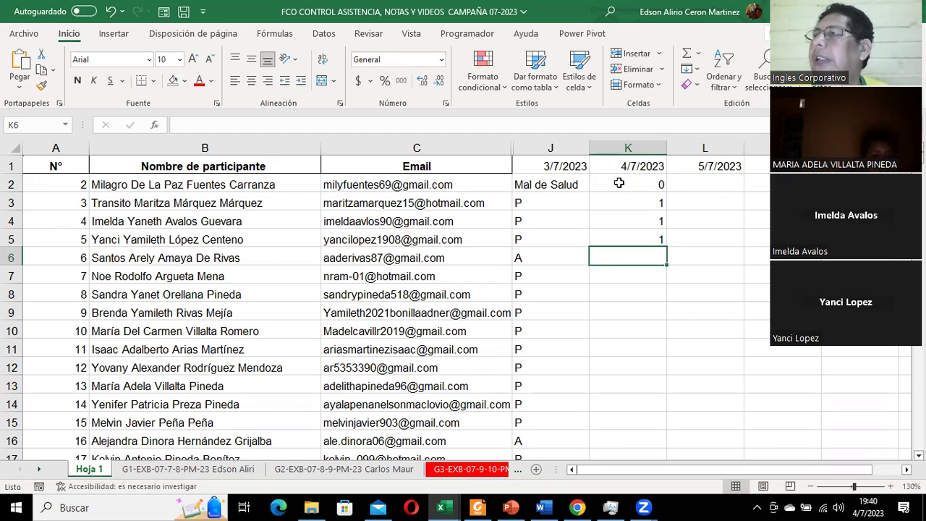
type("0")
key("Return")
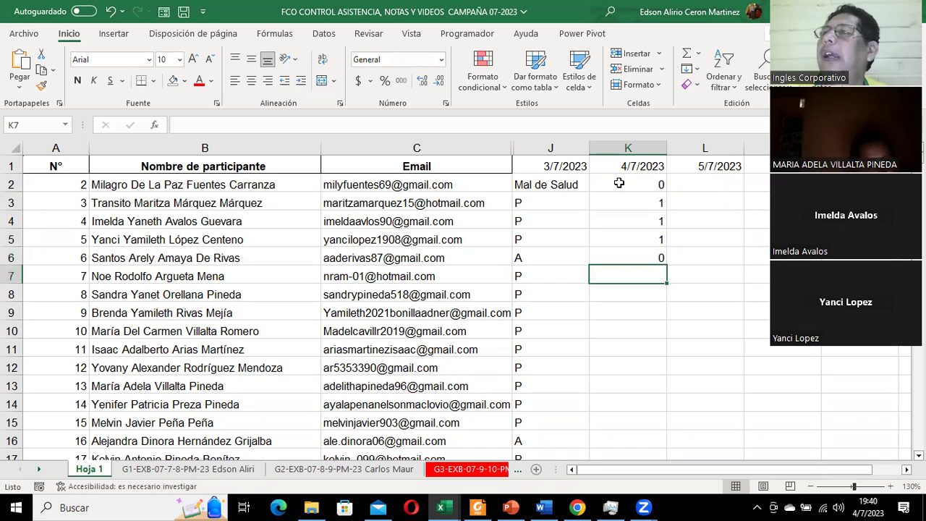
type("1")
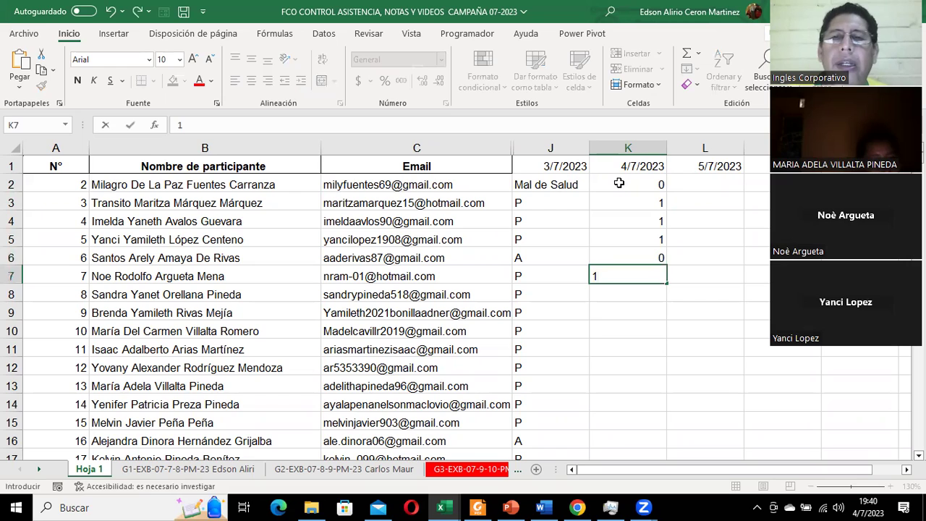
key("Return")
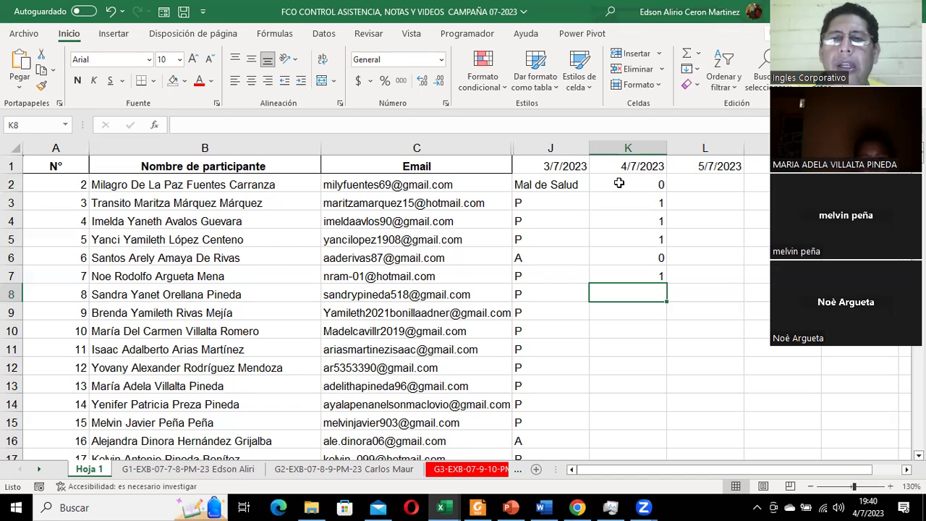
Enter attendance mark 1 in each cell from K8 to K14
type("1")
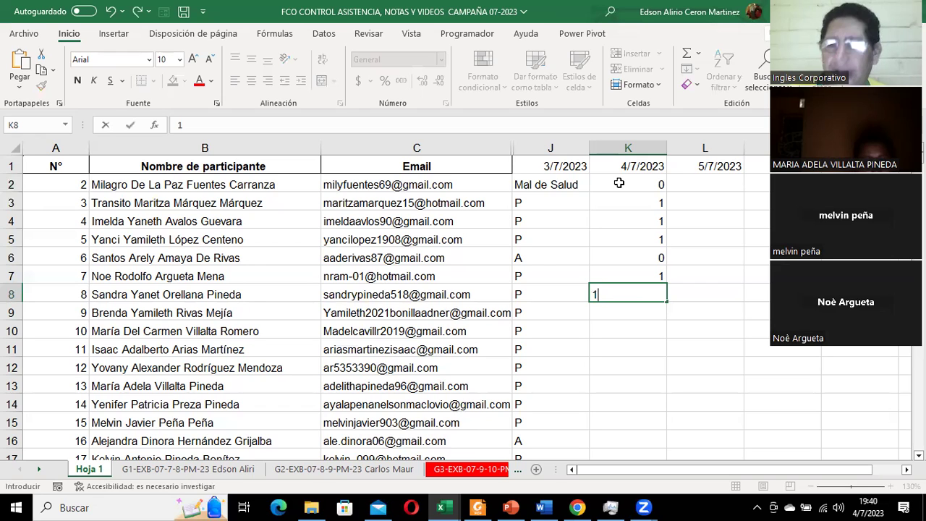
key("Return")
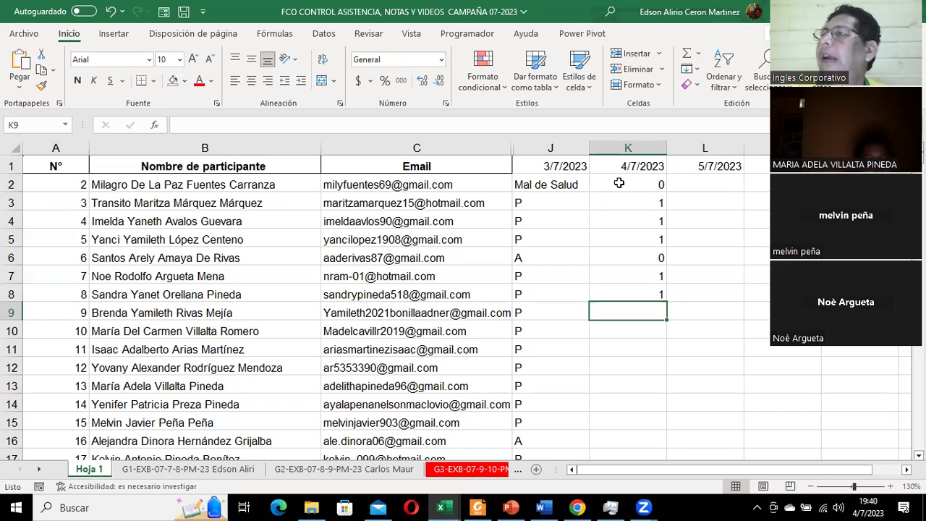
type("1")
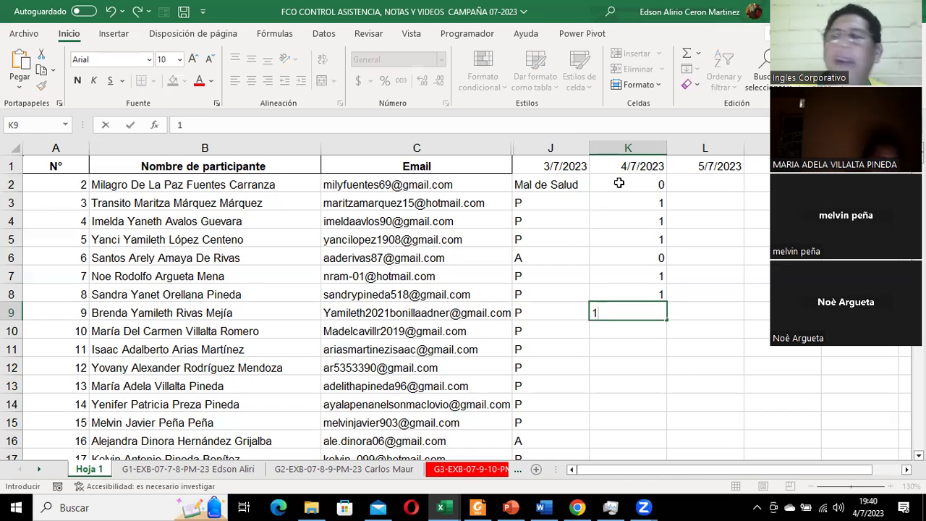
key("Return")
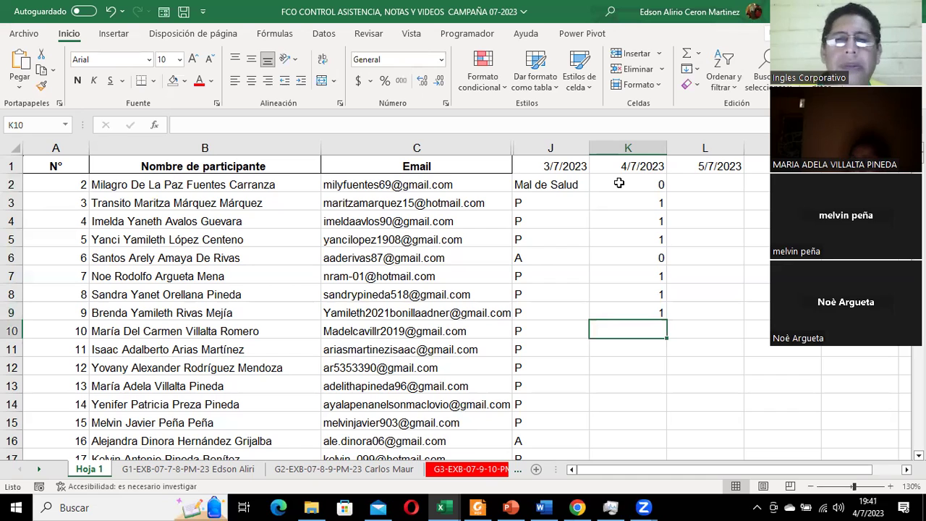
type("1")
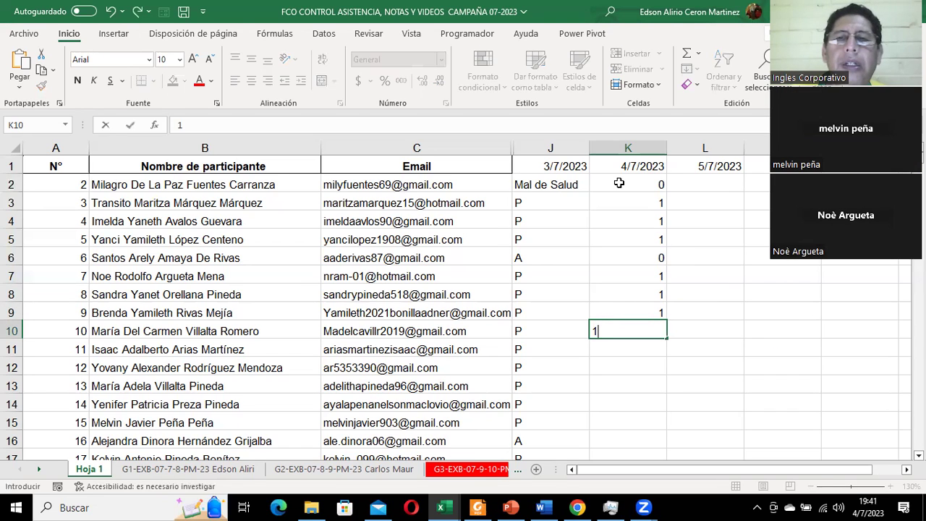
key("Return")
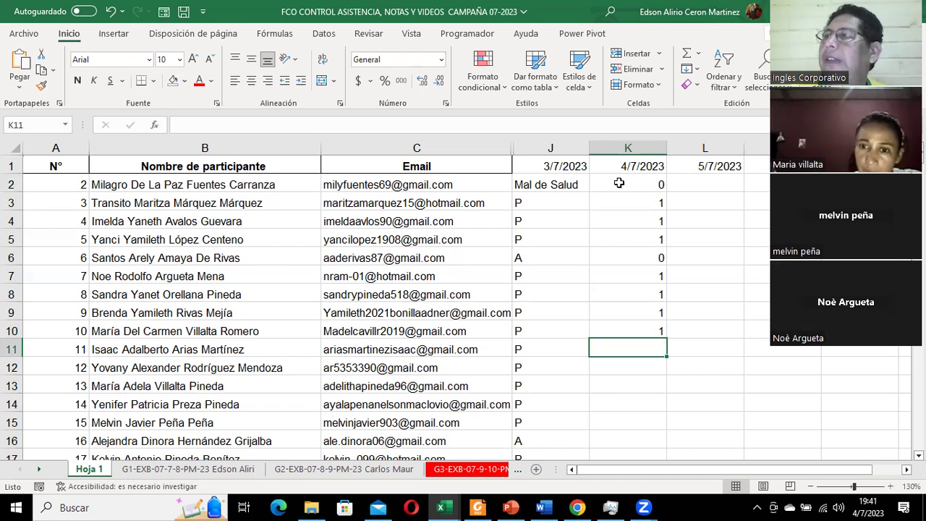
type("1")
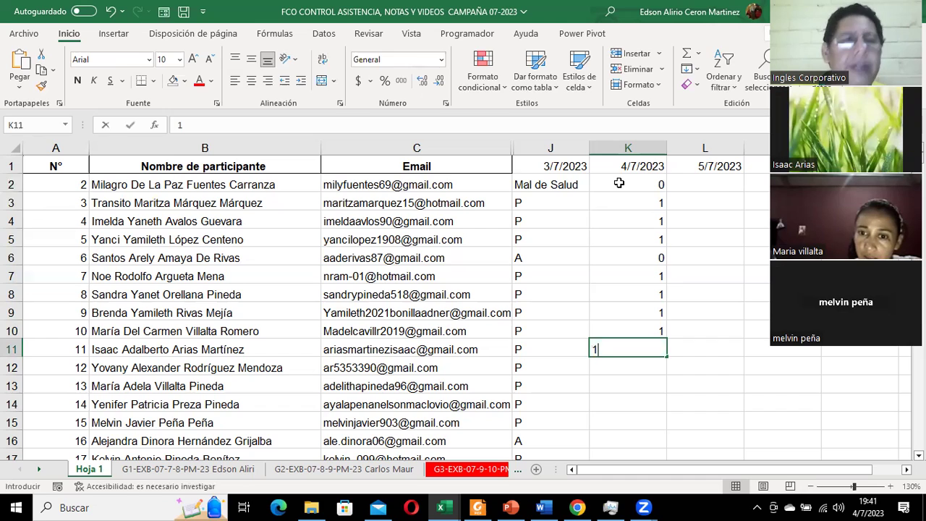
key("Return")
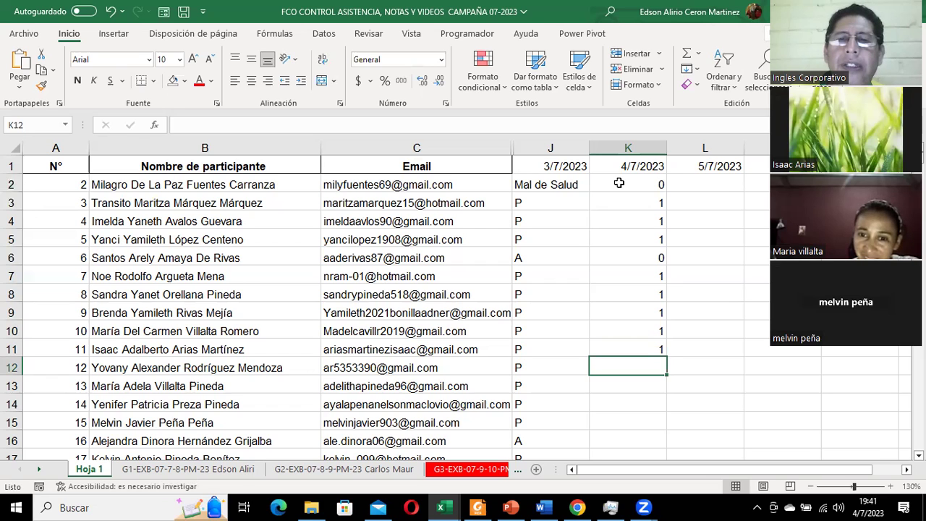
type("1")
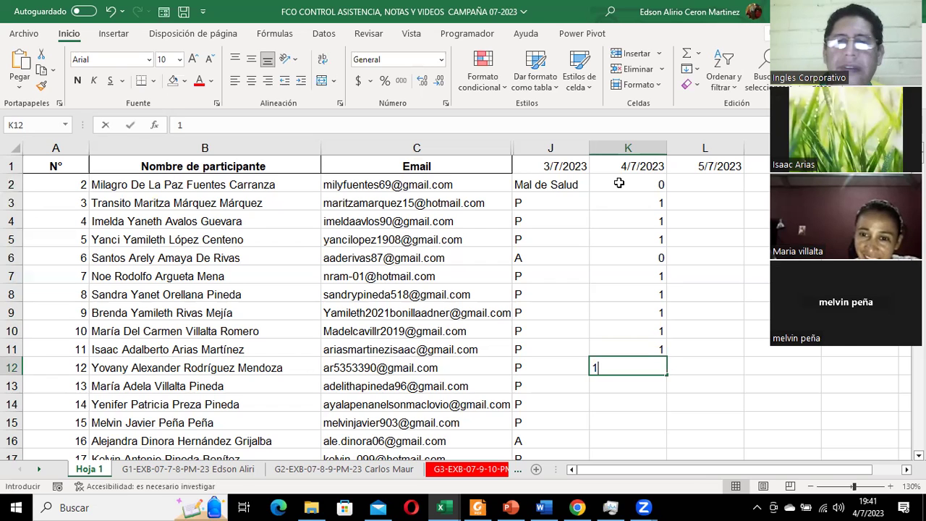
key("Return")
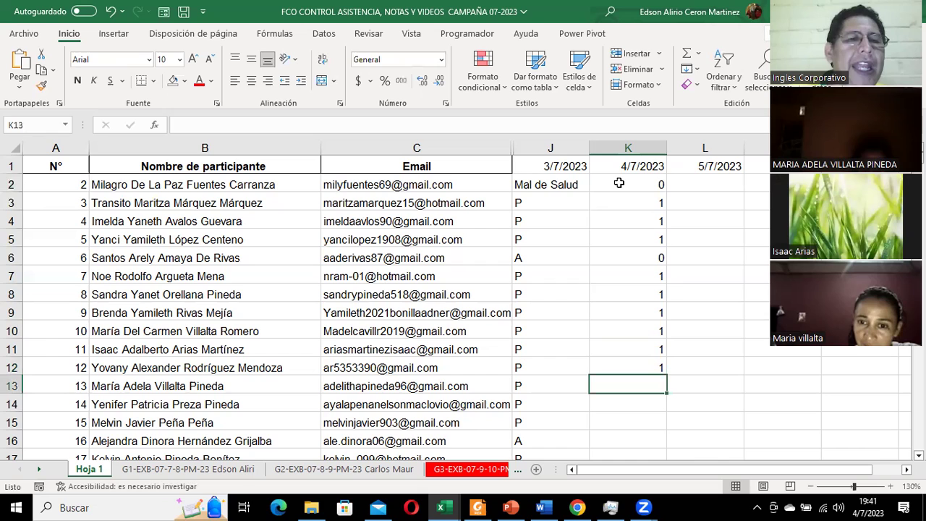
type("1")
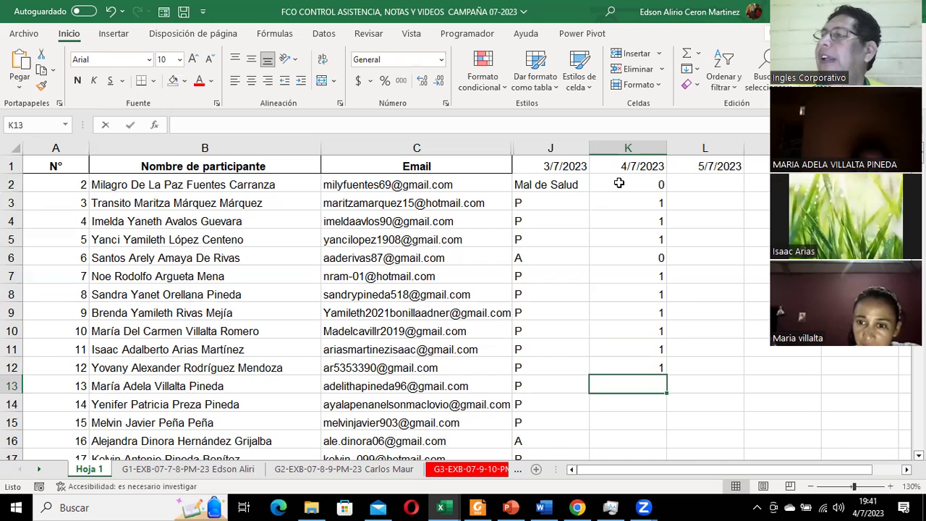
type("1")
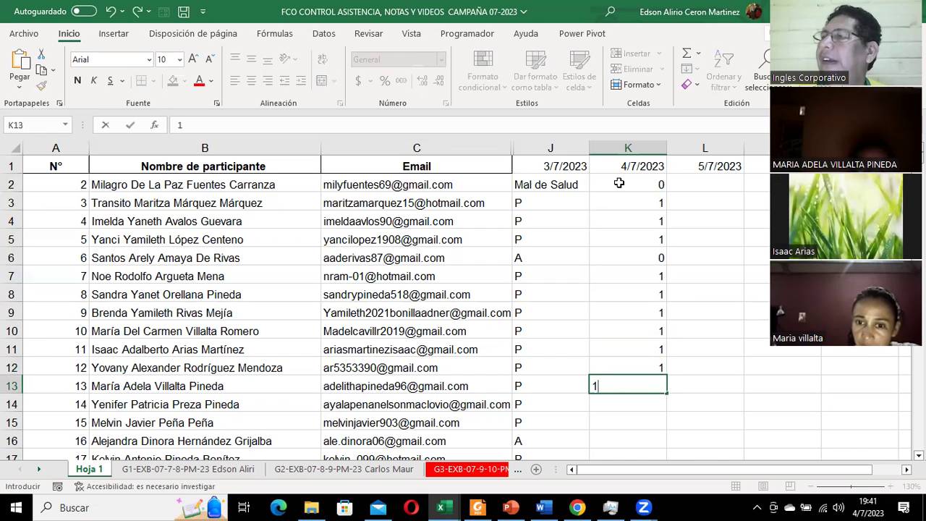
key("Return")
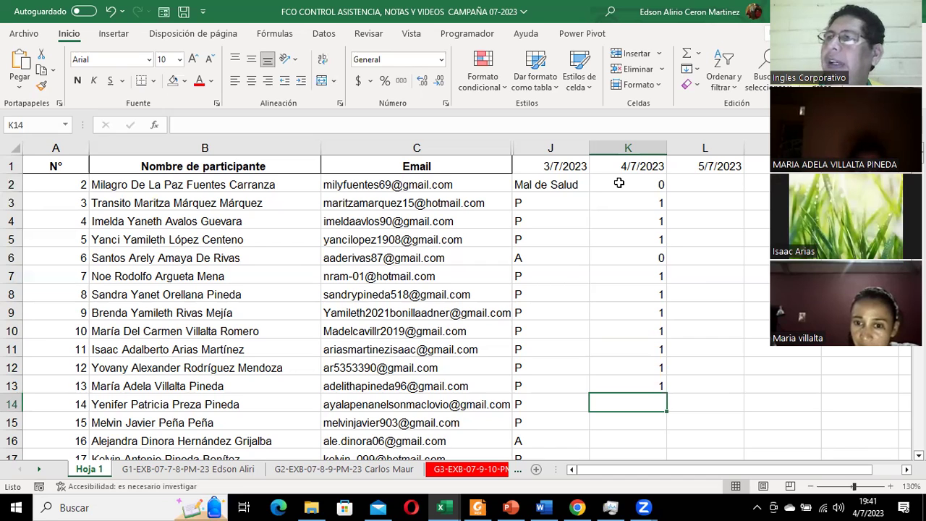
type("1")
key("Return")
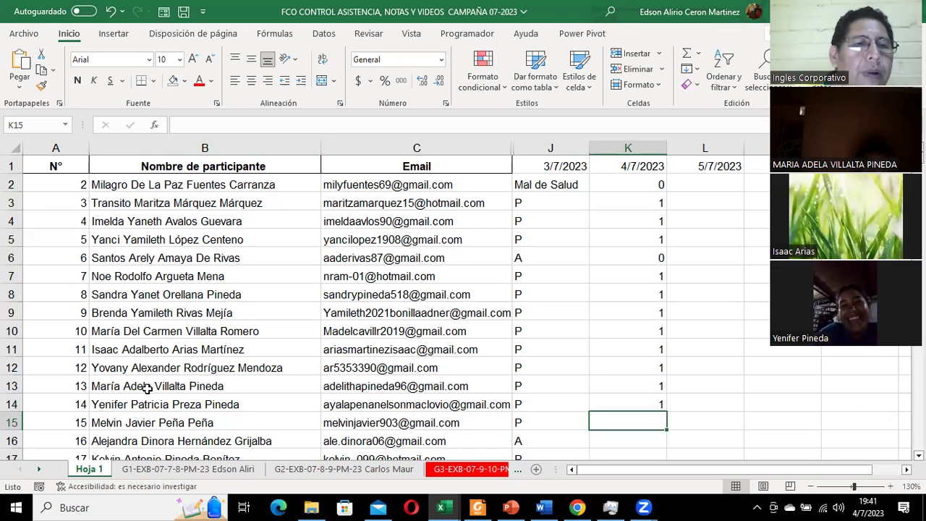
Enter 1 in K15, 0 in K16, and 1 in K17 and K18
left_click(170, 423)
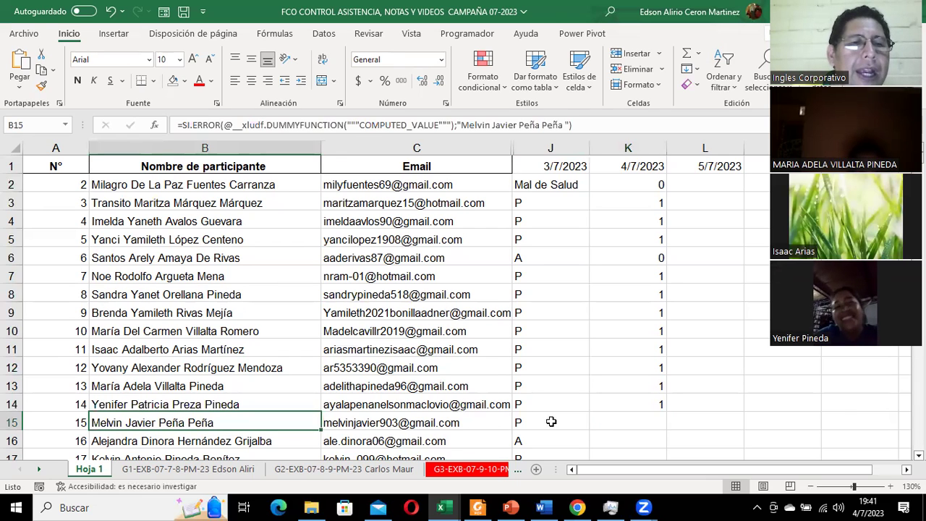
left_click(594, 424)
type("1")
key("Return")
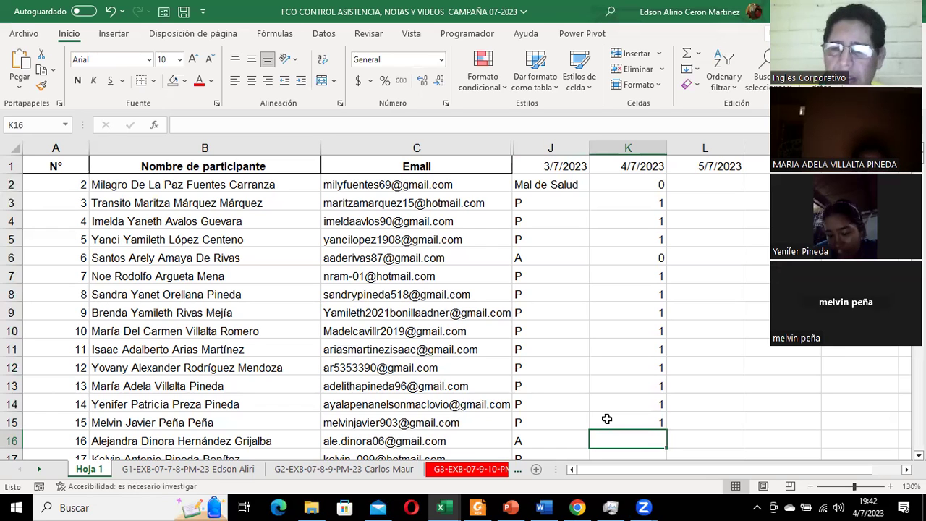
type("0")
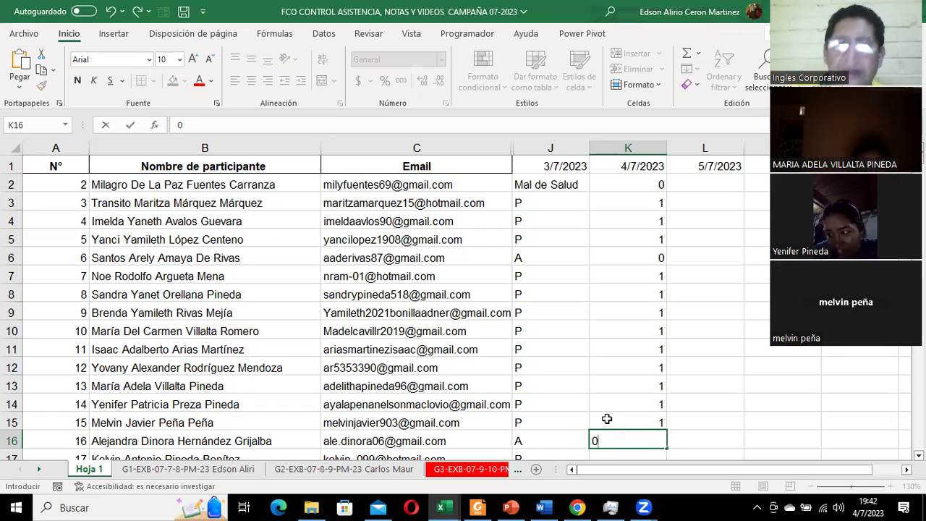
key("Return")
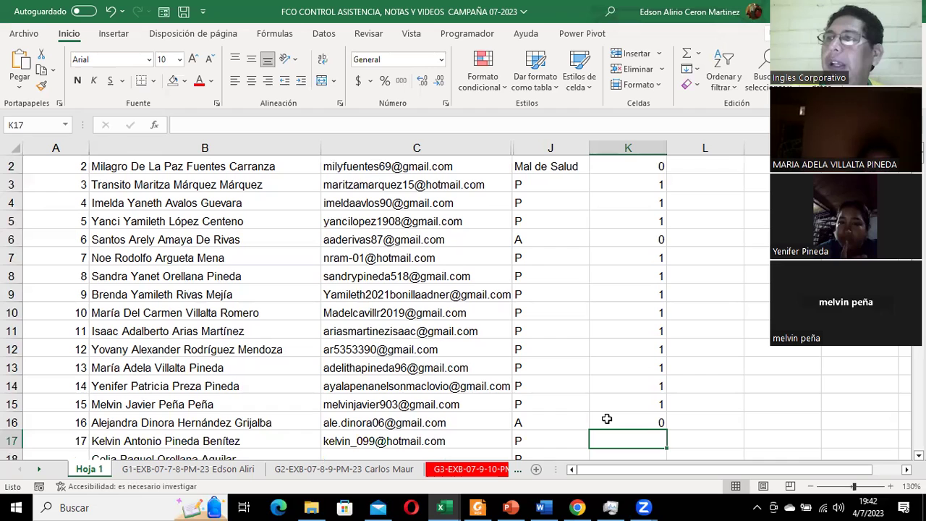
type("1")
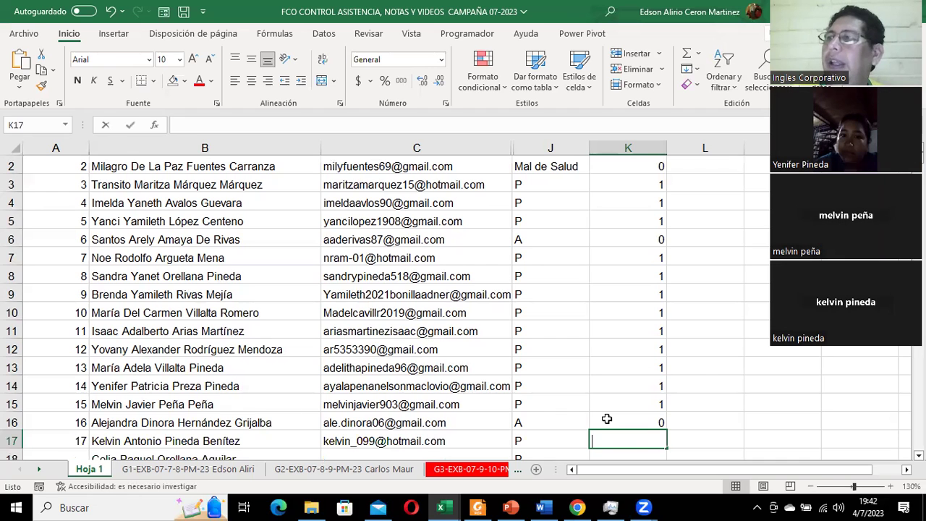
key("Return")
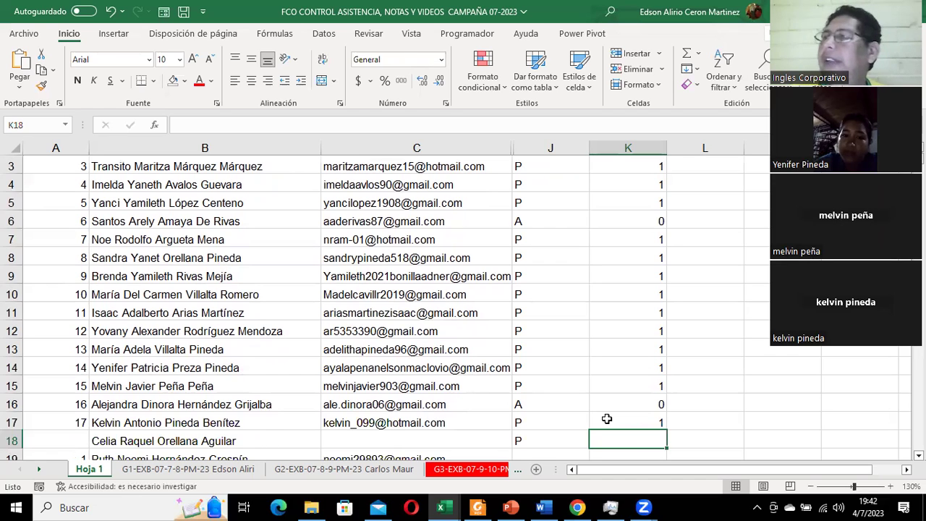
type("1")
key("Return")
scroll(593, 322, "up", 1)
scroll(593, 322, "up", 1)
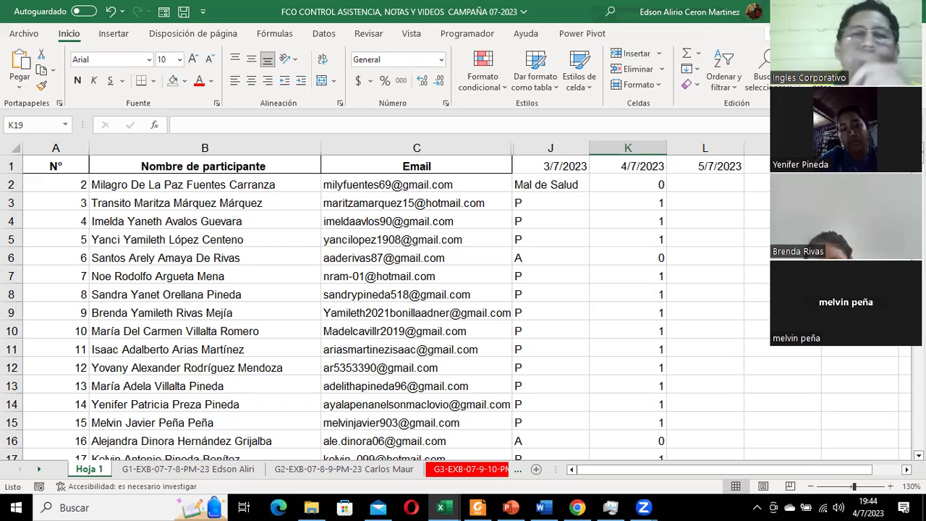
left_click(133, 262)
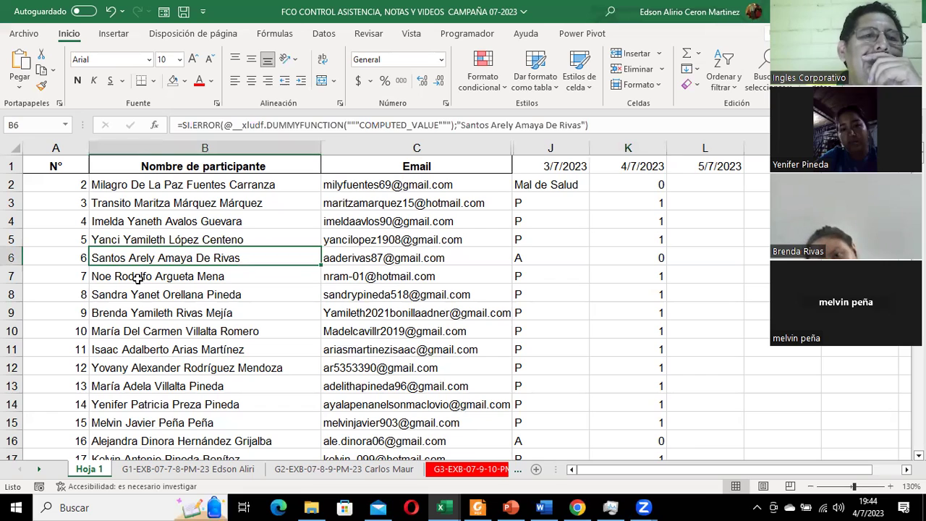
left_click(139, 313)
left_click(401, 316)
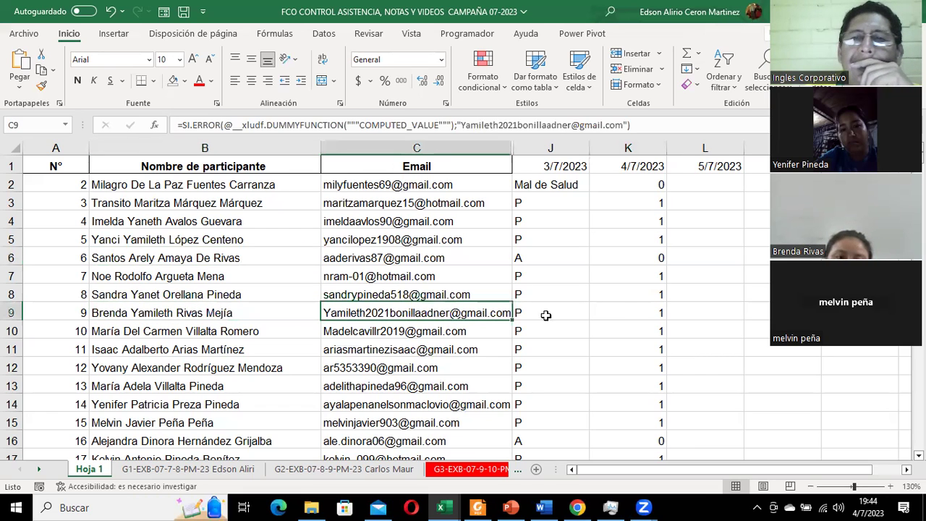
left_click(656, 309)
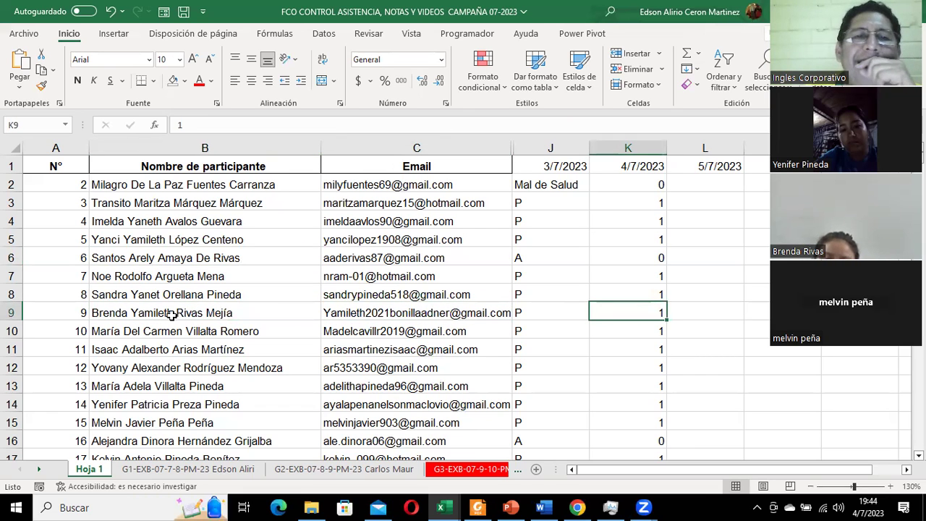
left_click(166, 314)
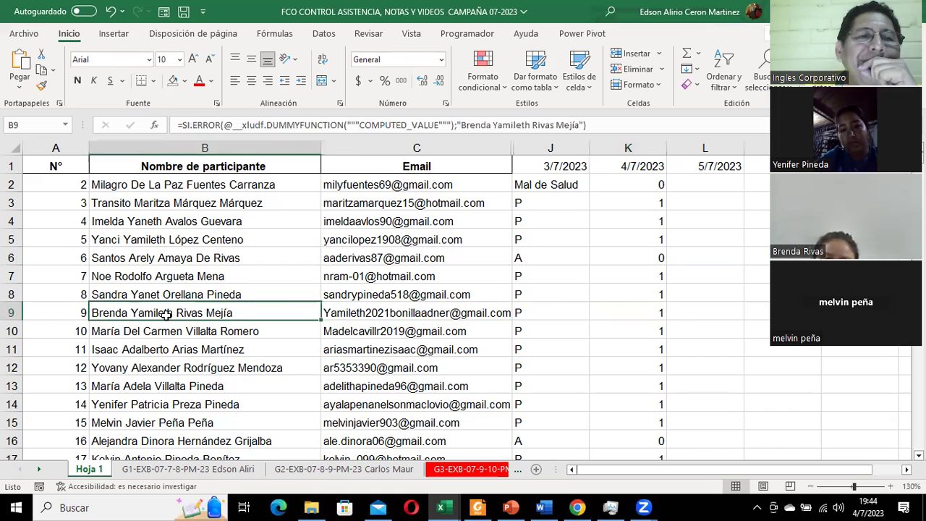
left_click(643, 314)
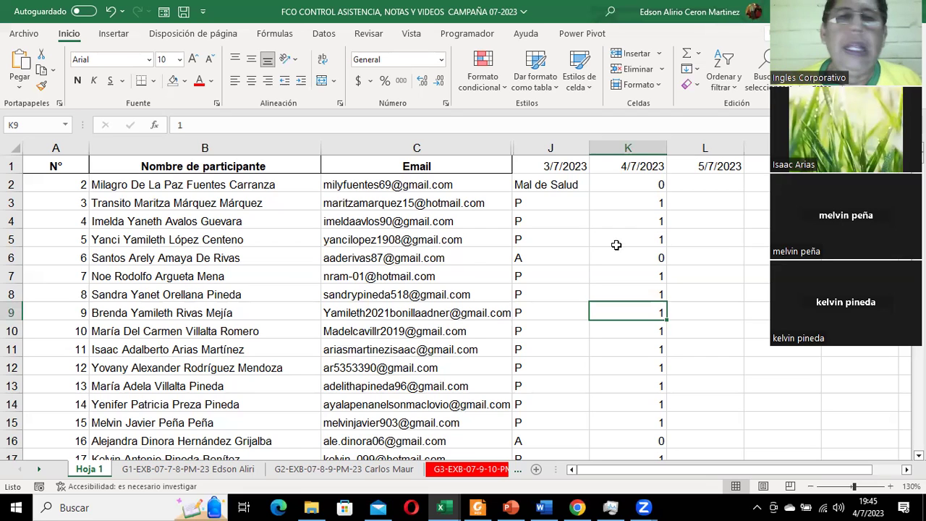
left_click(181, 273)
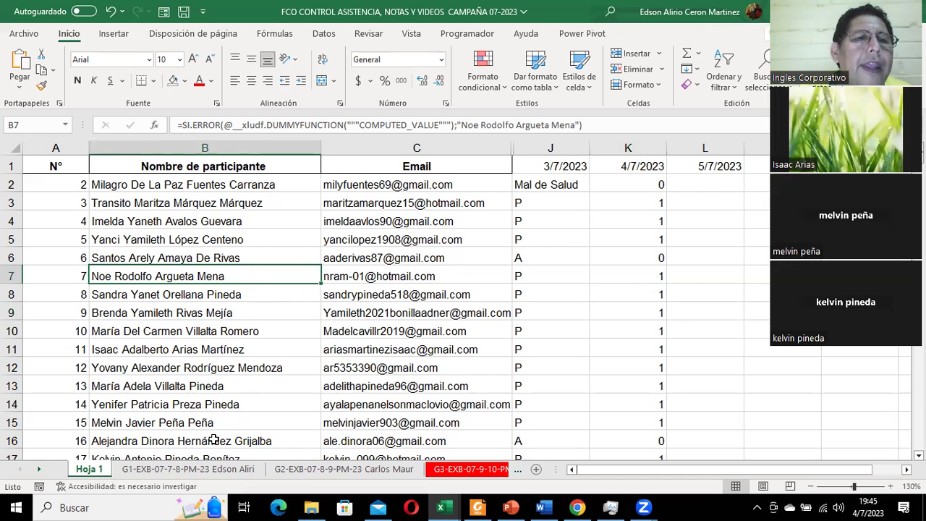
scroll(209, 403, "down", 1)
left_click(210, 405)
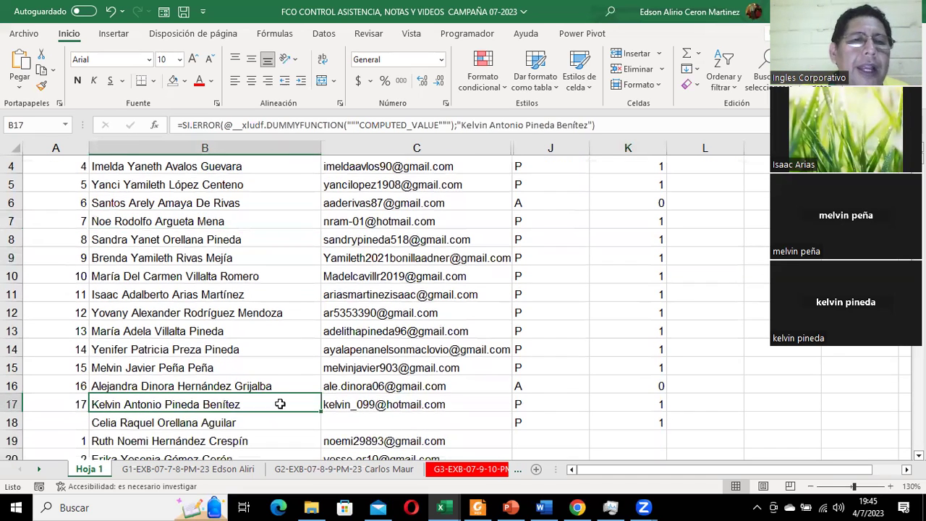
left_click(409, 406)
left_click(544, 405)
left_click(633, 399)
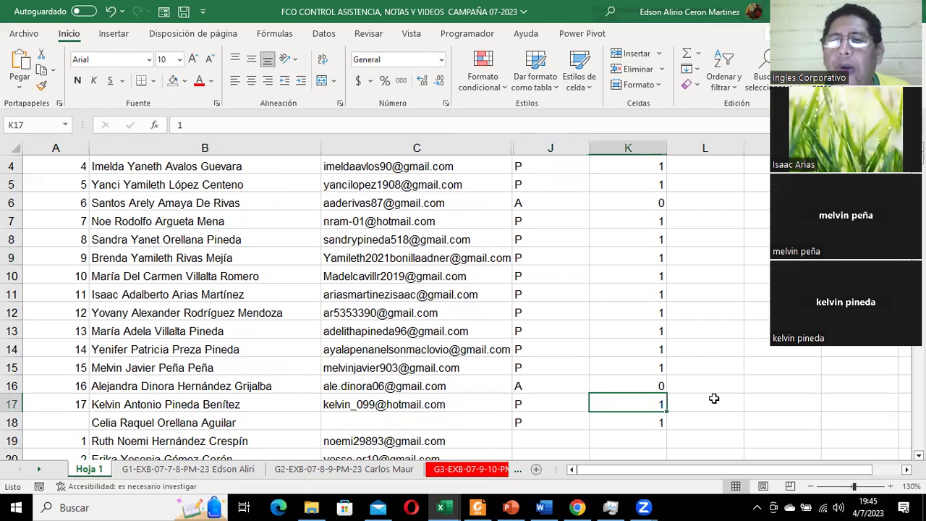
left_click(713, 399)
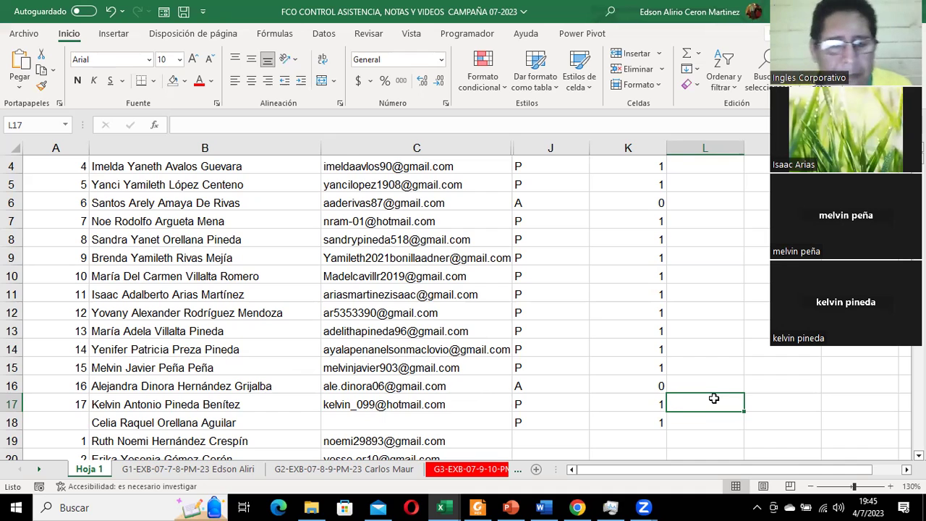
Type the note 'Enviar el link para la plataforma' into L17 and reselect it
type("Enviar")
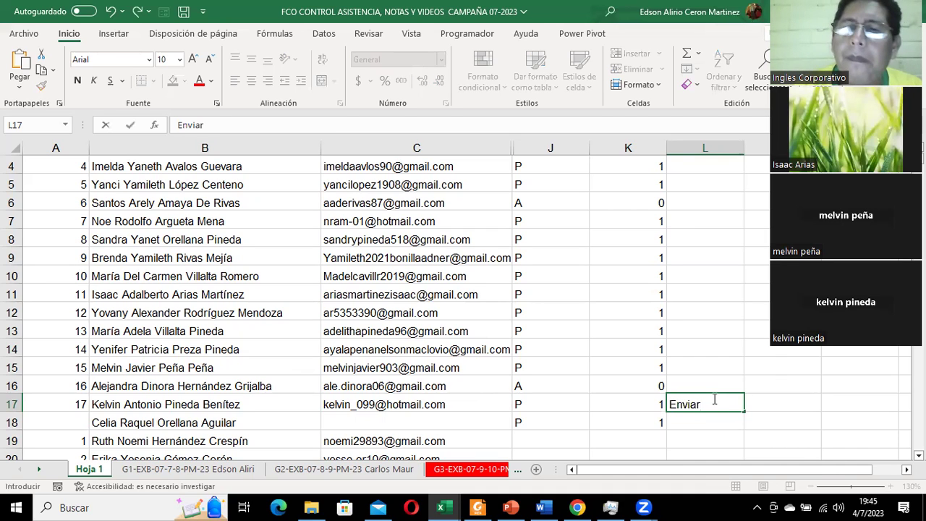
type(" el link para ")
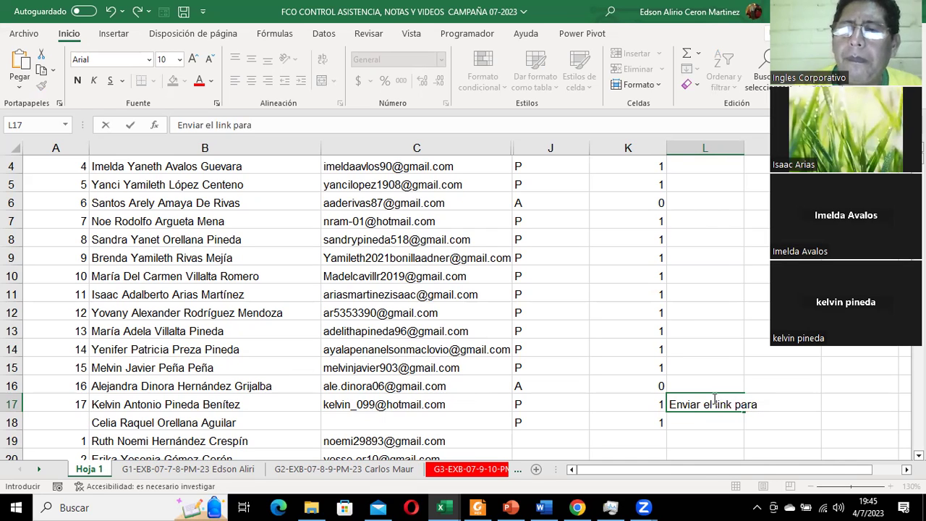
type("la plataforma")
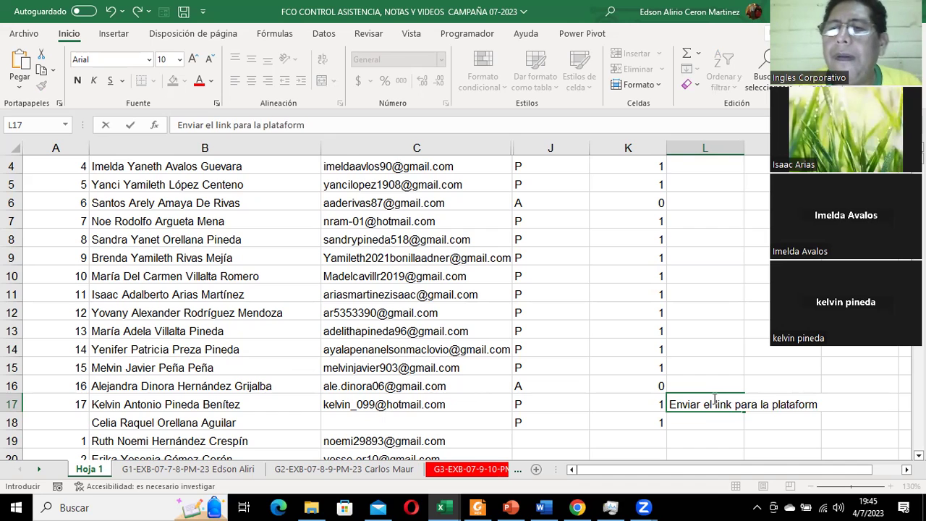
key("Return")
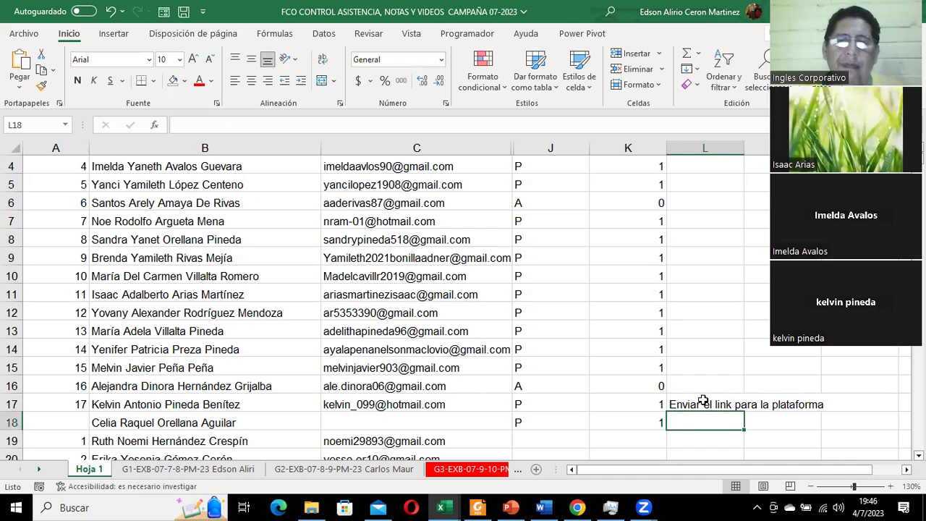
left_click(700, 401)
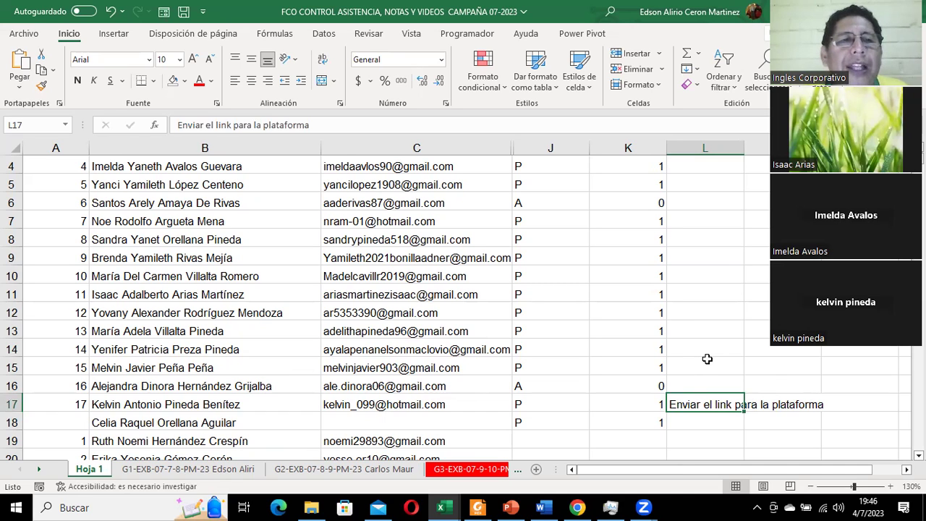
Copy the L17 note and paste it into cell L4
key("ctrl+c")
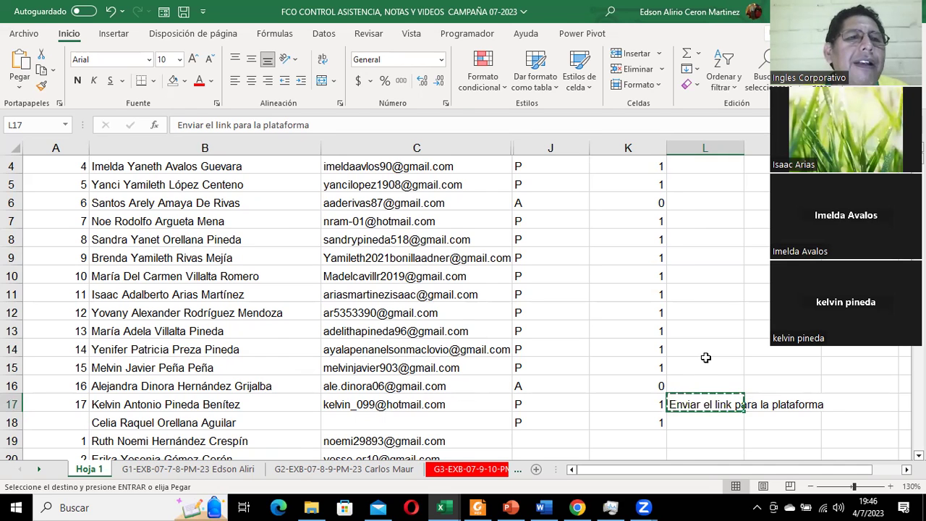
scroll(705, 358, "up", 1)
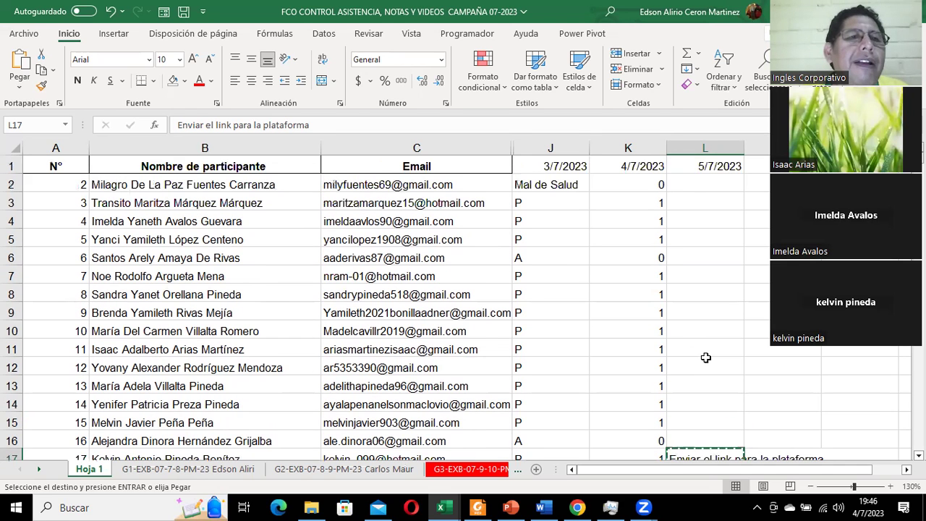
left_click(712, 224)
key("ctrl+v")
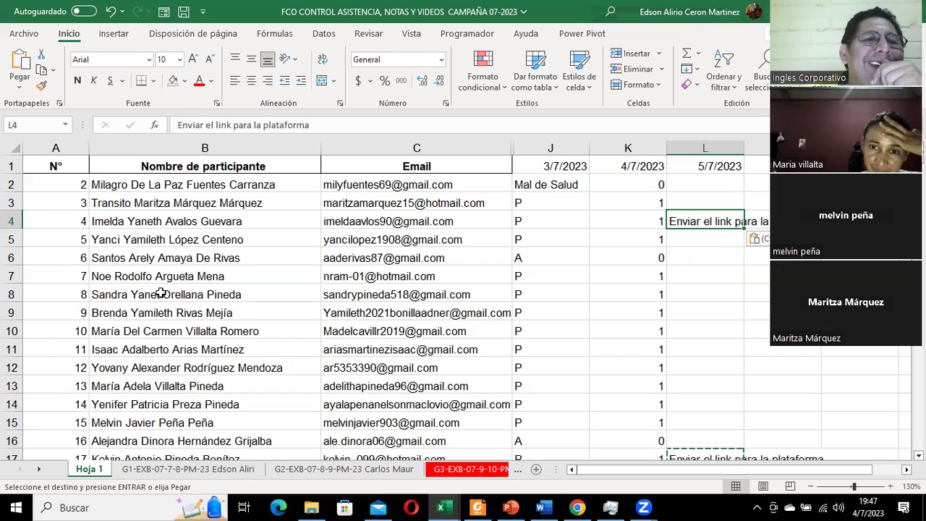
Copy the note from L4 into L3, then start a name-verification note in N4
left_click(149, 203)
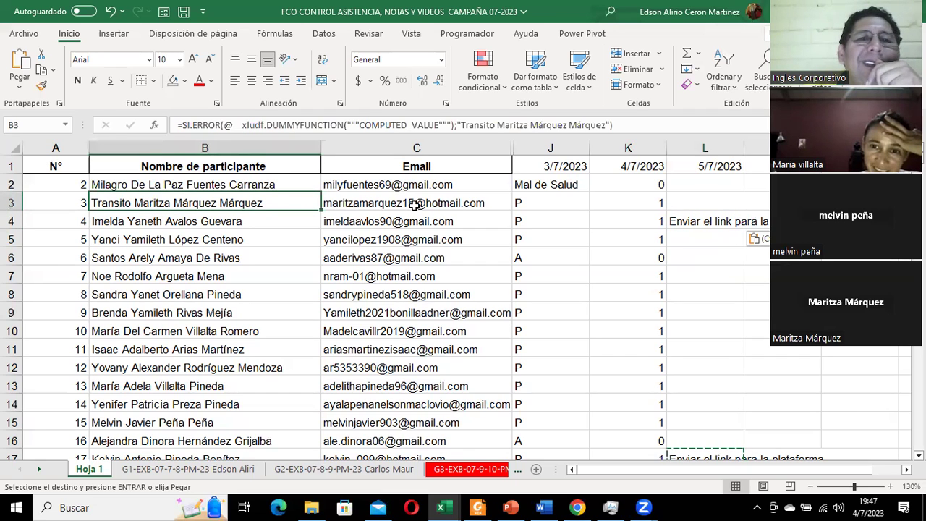
left_click(704, 217)
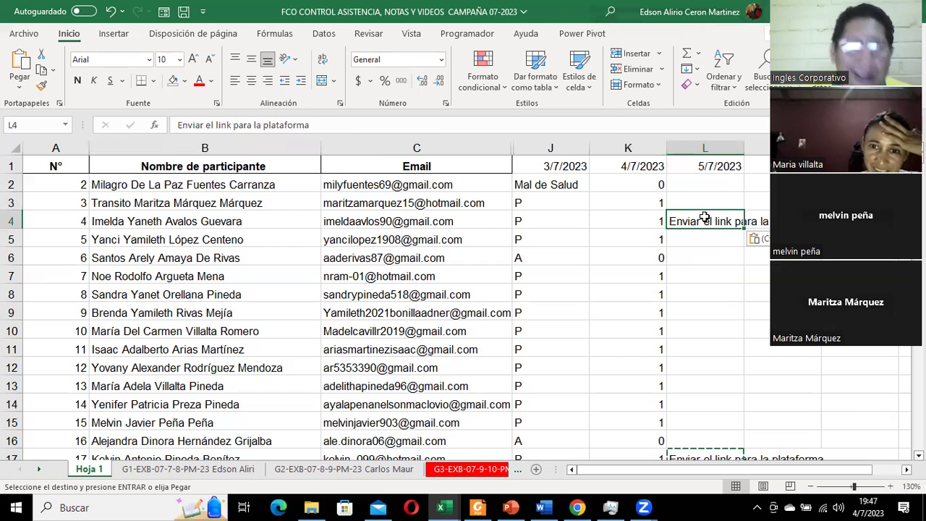
key("ctrl+c")
left_click(695, 200)
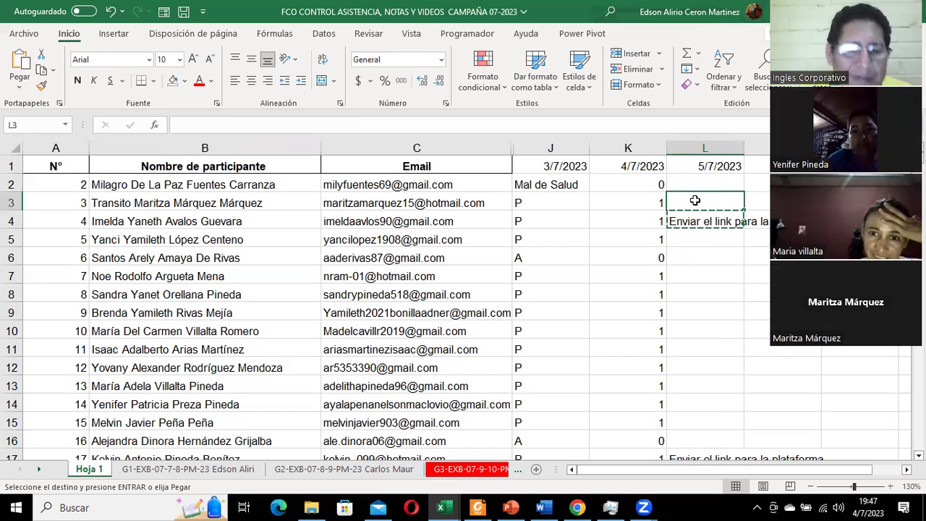
key("ctrl+v")
left_click(112, 206)
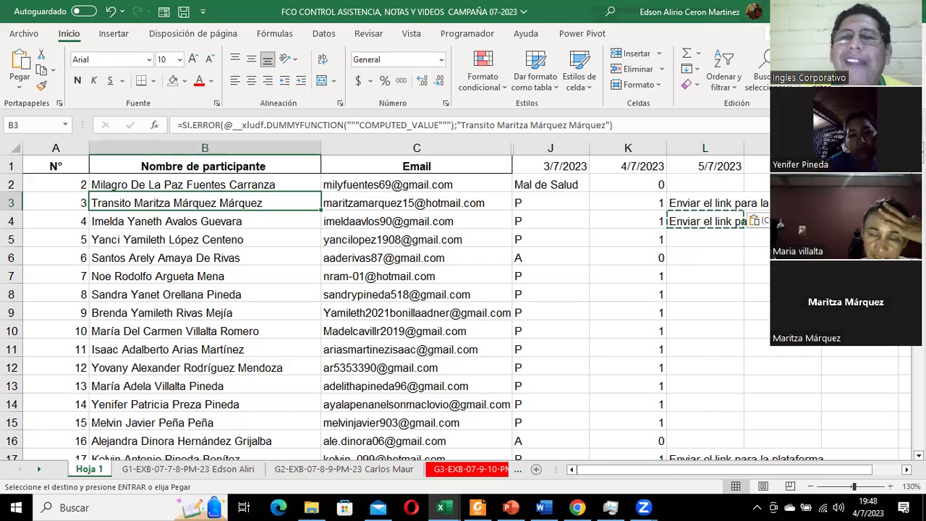
key("Escape")
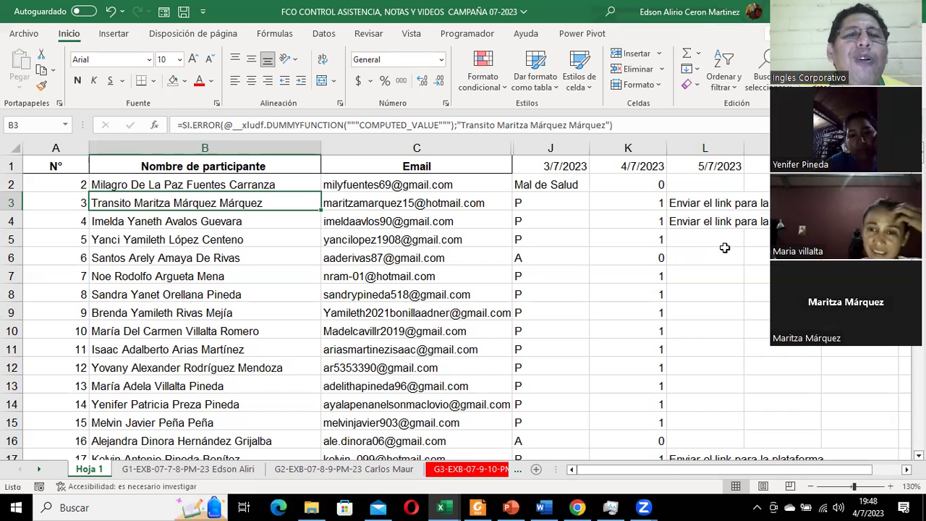
left_click(859, 221)
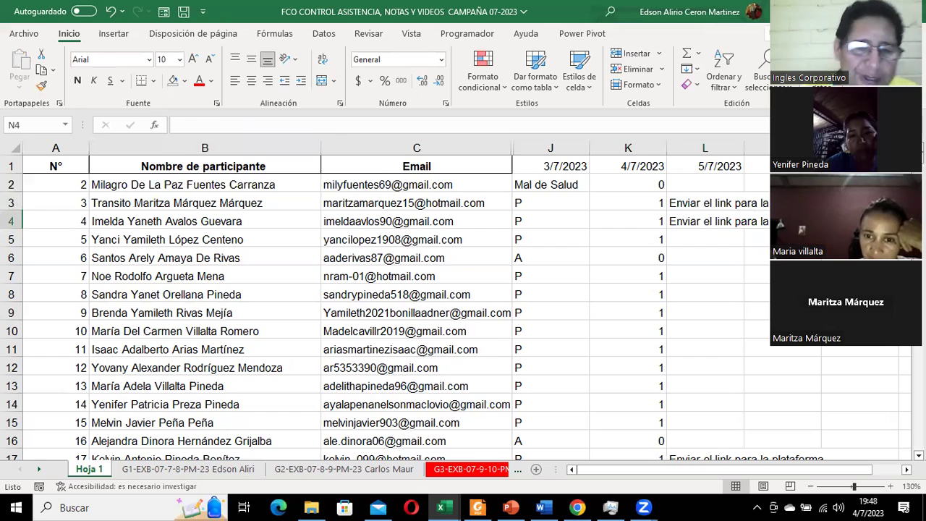
type("Verifcar")
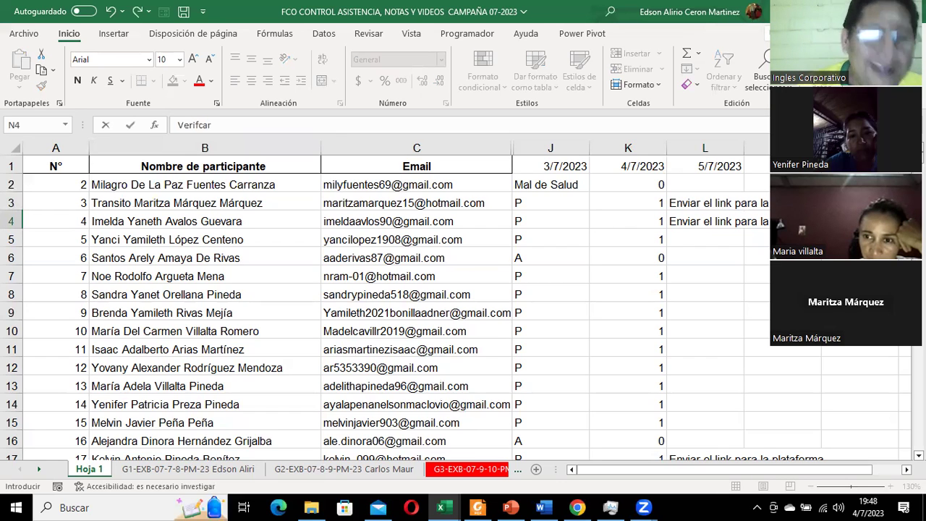
type(" nombre Transit")
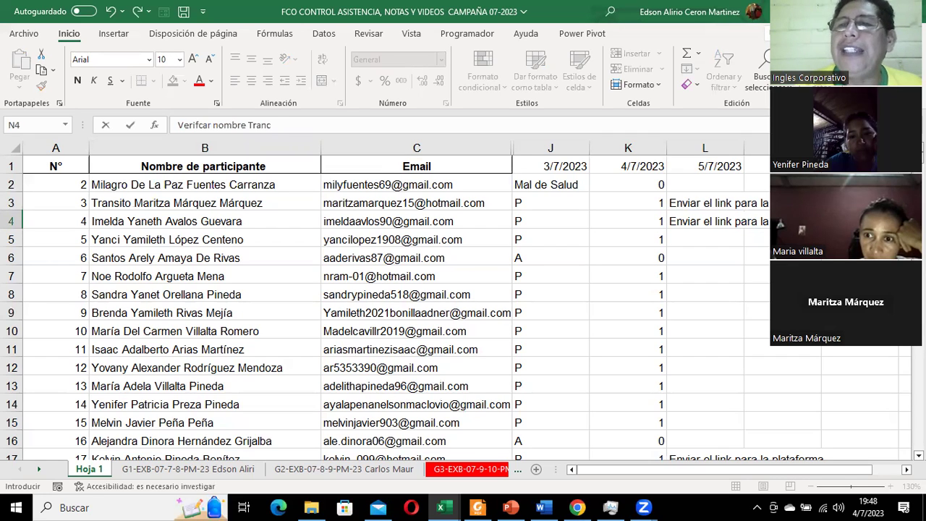
type("ito")
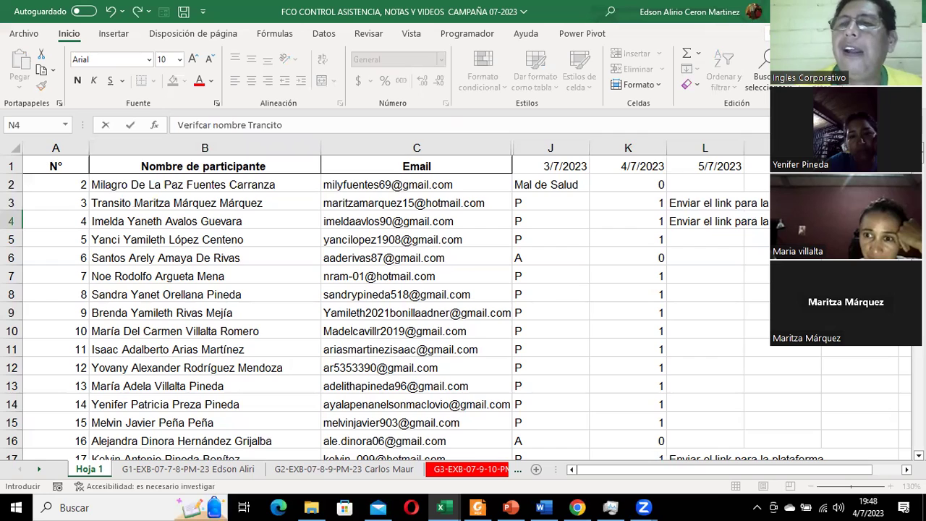
Commit the N4 note, save the workbook, and select the still-empty cell L5
key("Return")
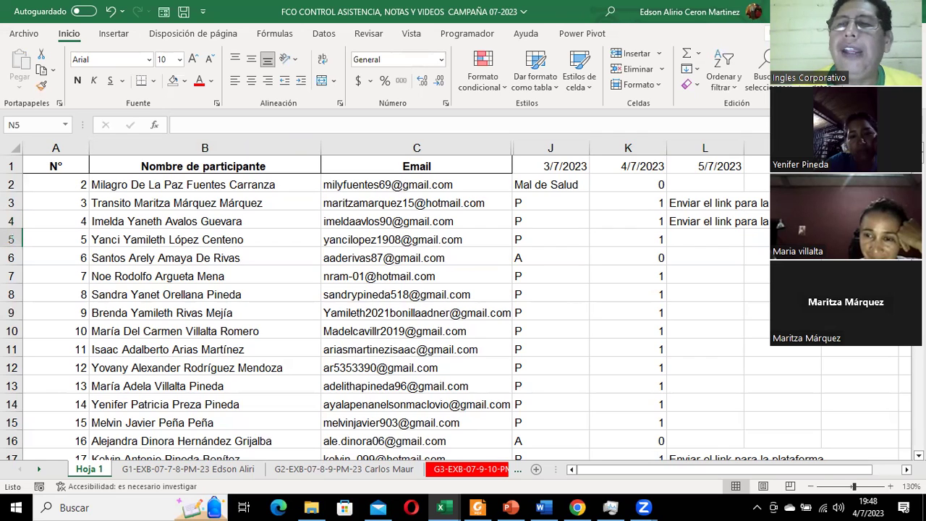
left_click(859, 221)
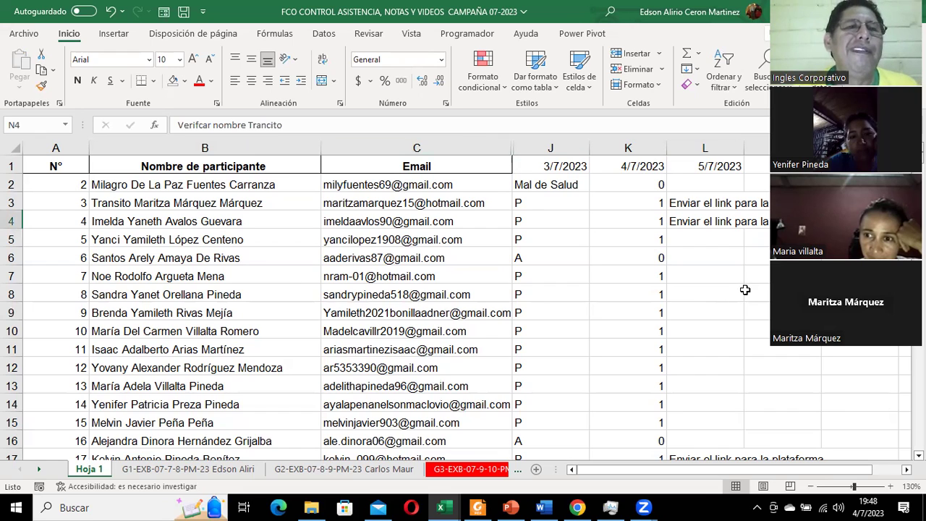
left_click(183, 13)
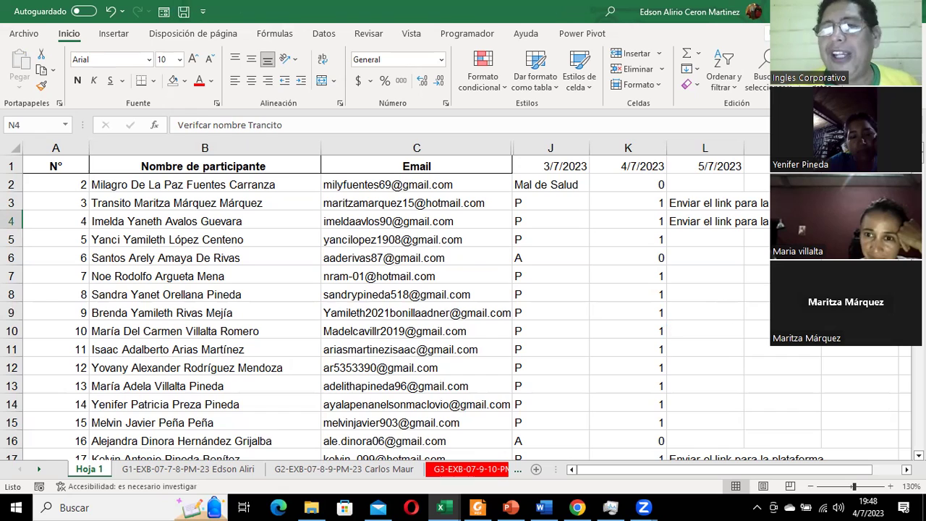
left_click(683, 227)
left_click(685, 240)
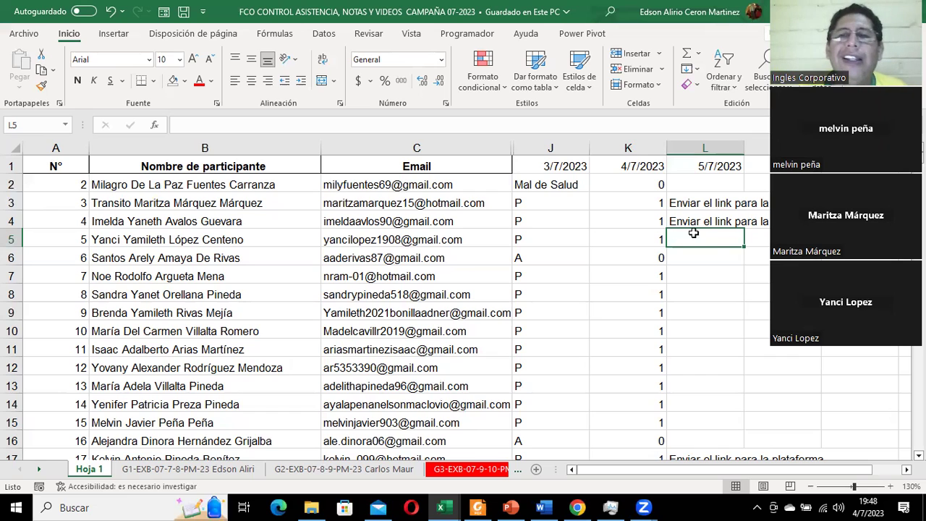
Copy the 'Enviar el link para la plataforma' note from L4 into L5
left_click(693, 221)
key("ctrl+c")
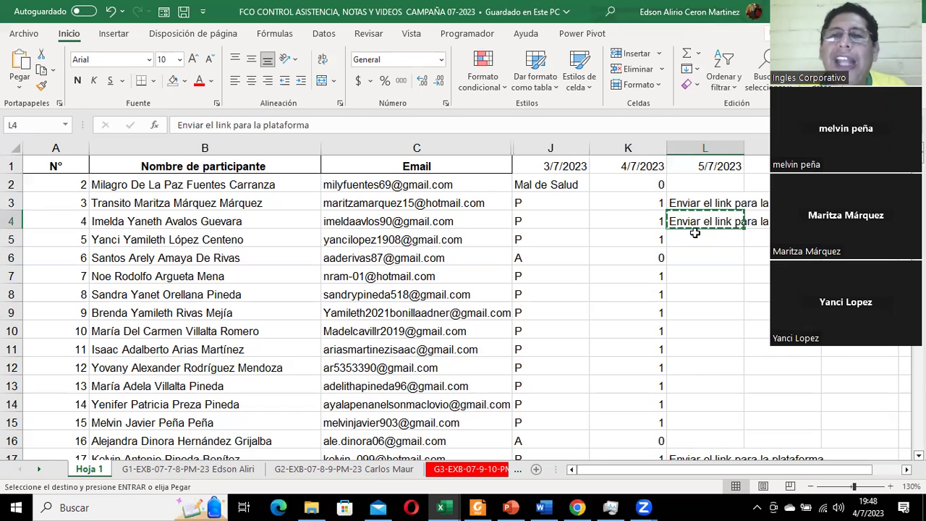
left_click(694, 243)
key("ctrl+v")
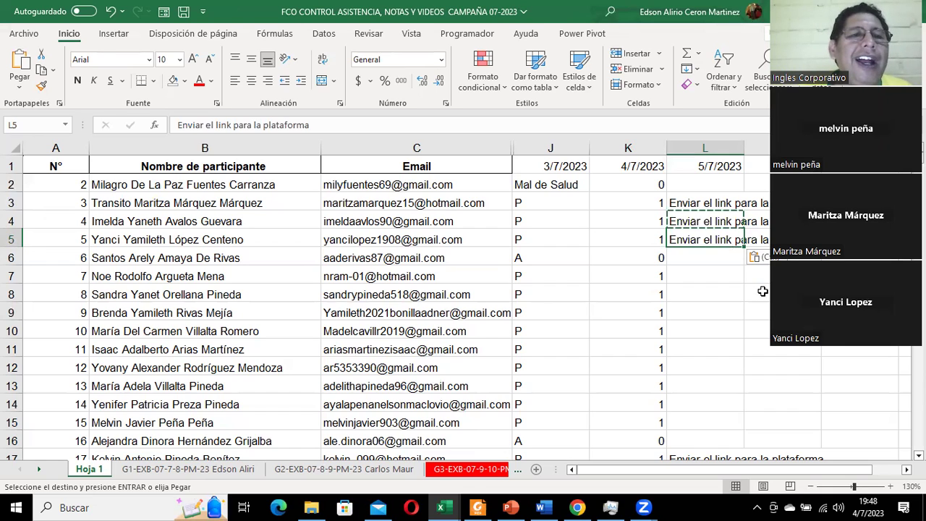
key("Escape")
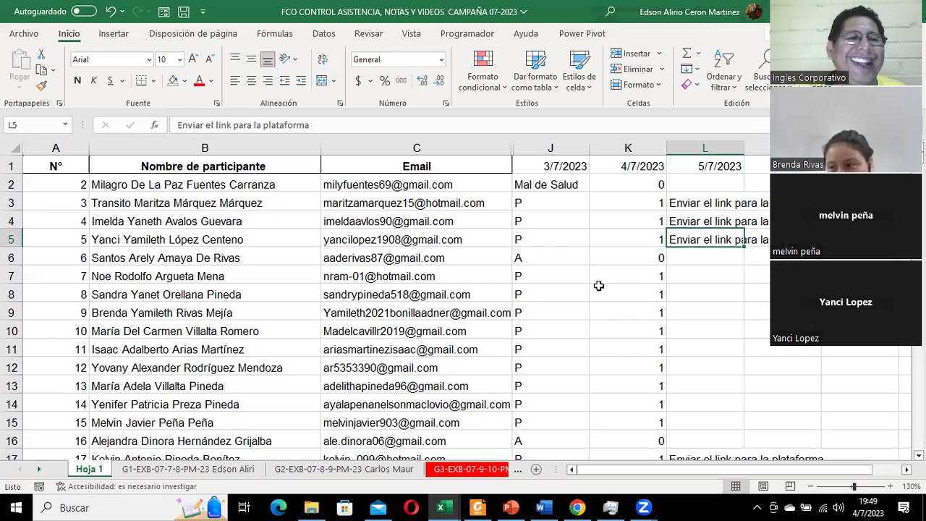
Review participant 8's name and email across row 8
left_click(217, 295)
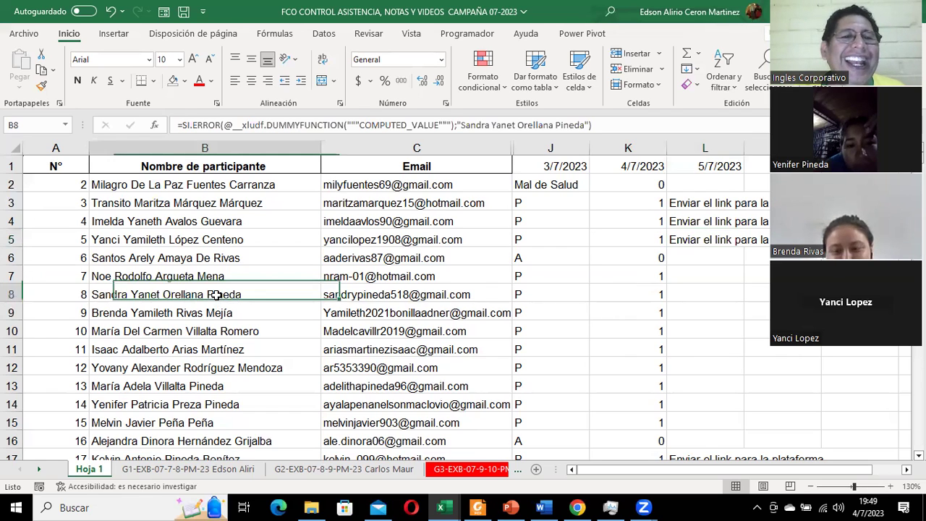
left_click(372, 296)
left_click(548, 297)
Enter the note 'Revisar el nombre de' followed by the participant's name in L8
left_click(681, 292)
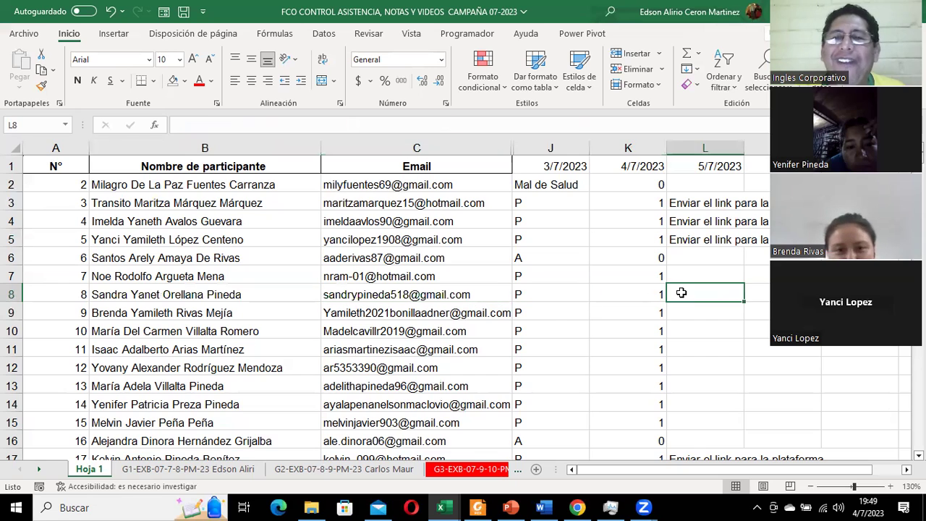
type("REvis")
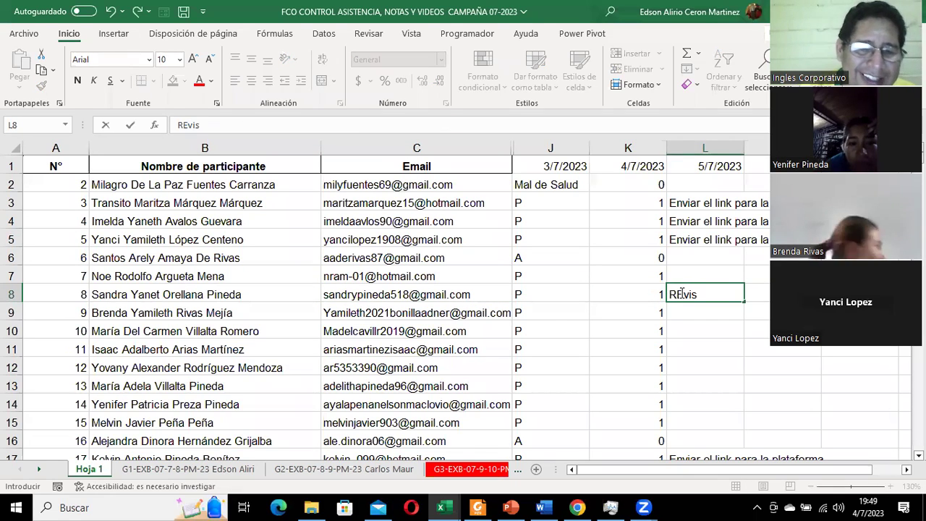
key("BackSpace")
key("BackSpace")
key("BackSpace")
type("e")
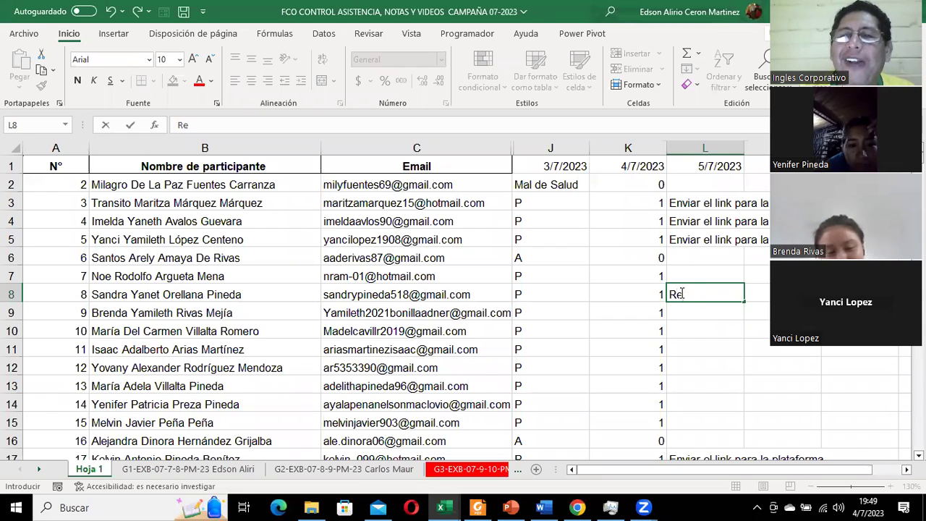
type("visar")
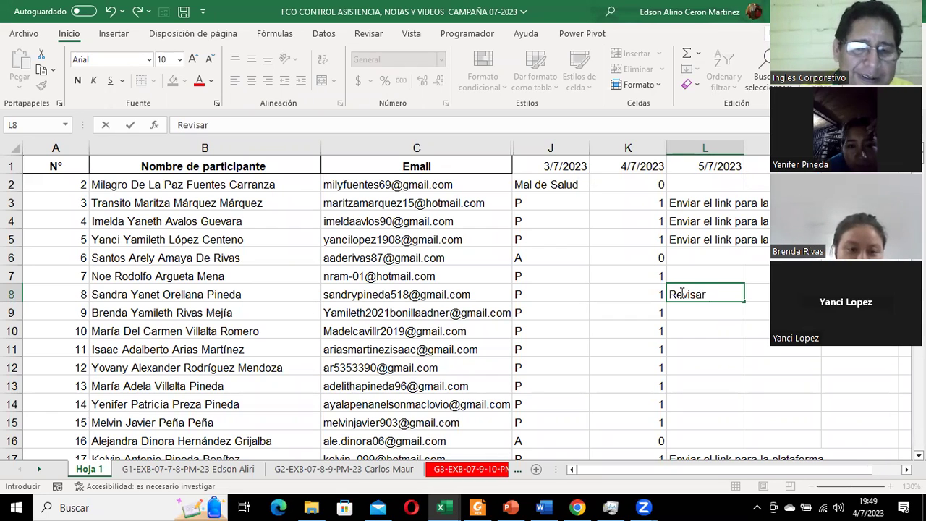
type(" el nombre de")
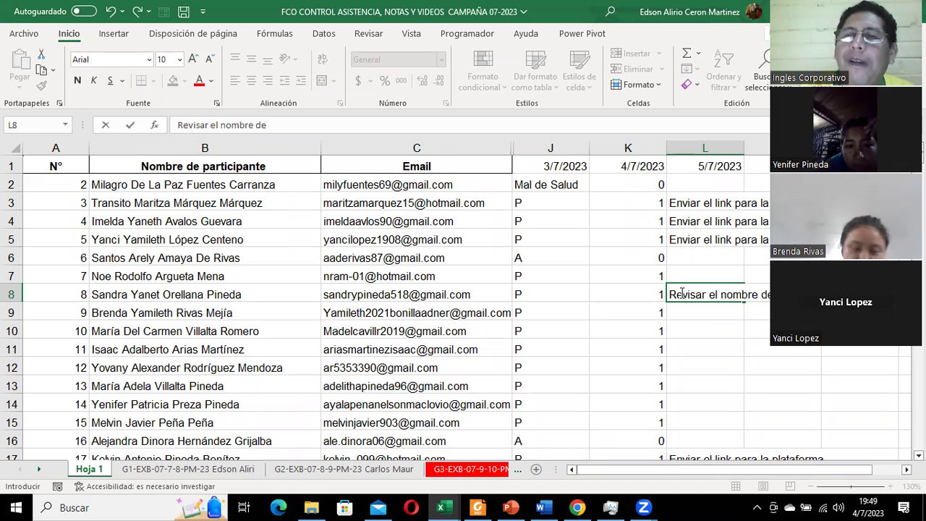
type(" Yaneth")
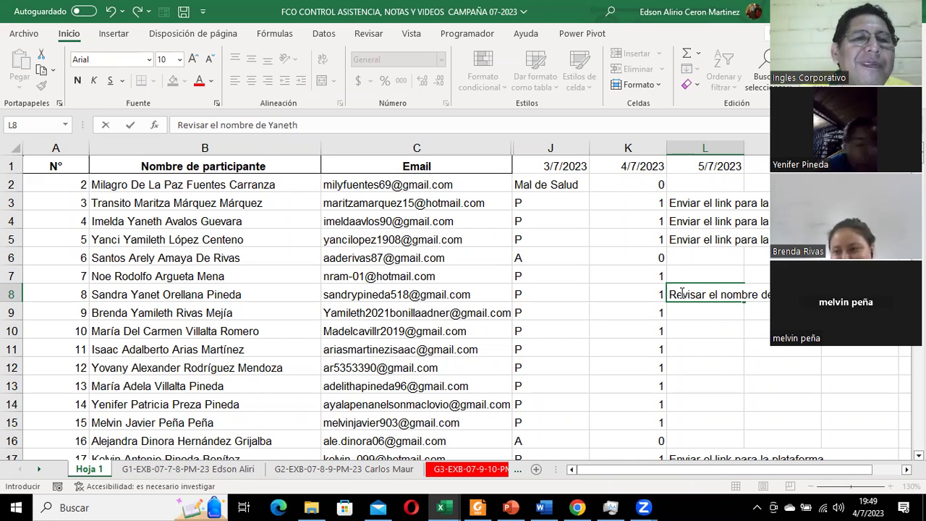
key("Return")
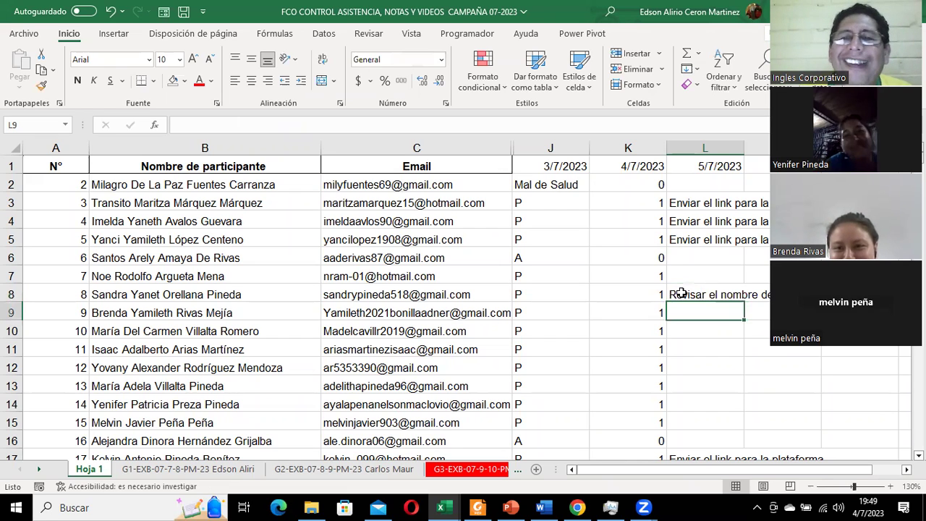
Edit L8 in the formula bar to wrap the participant's name in quotation marks
left_click(681, 292)
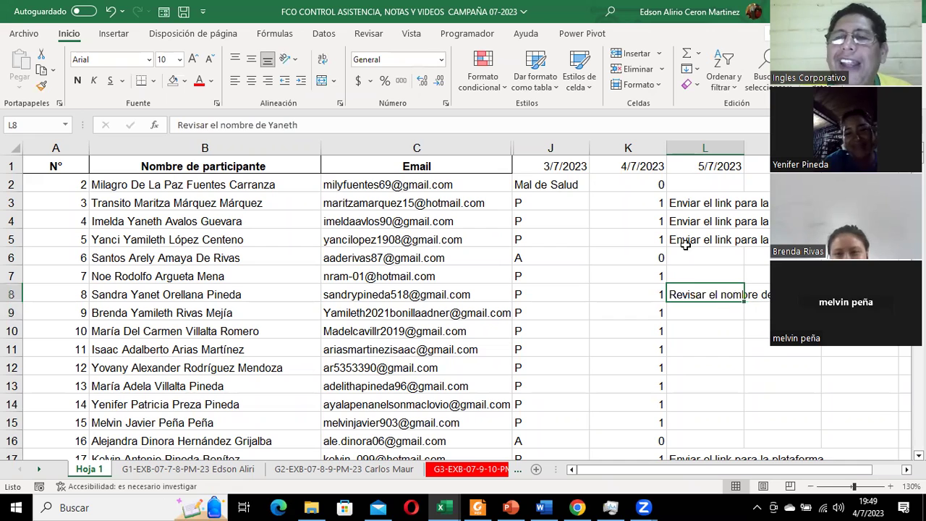
left_click(269, 125)
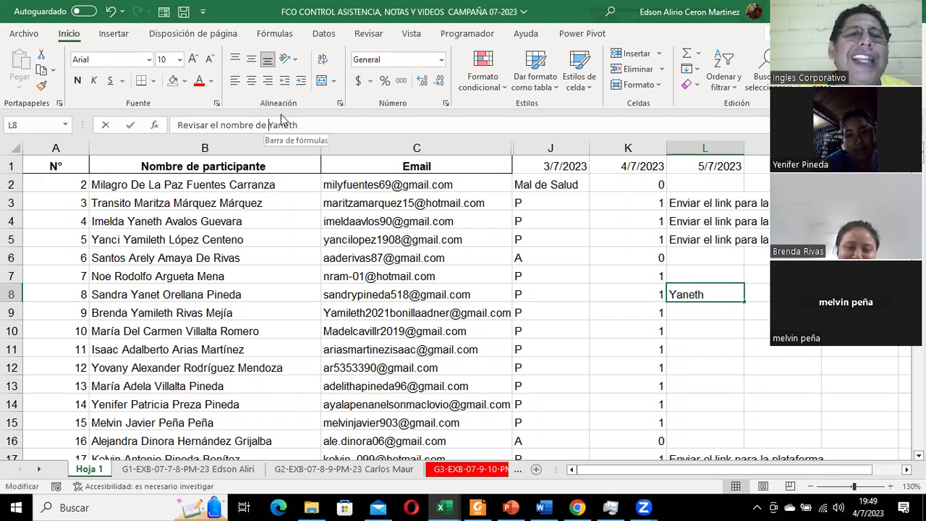
type("\"")
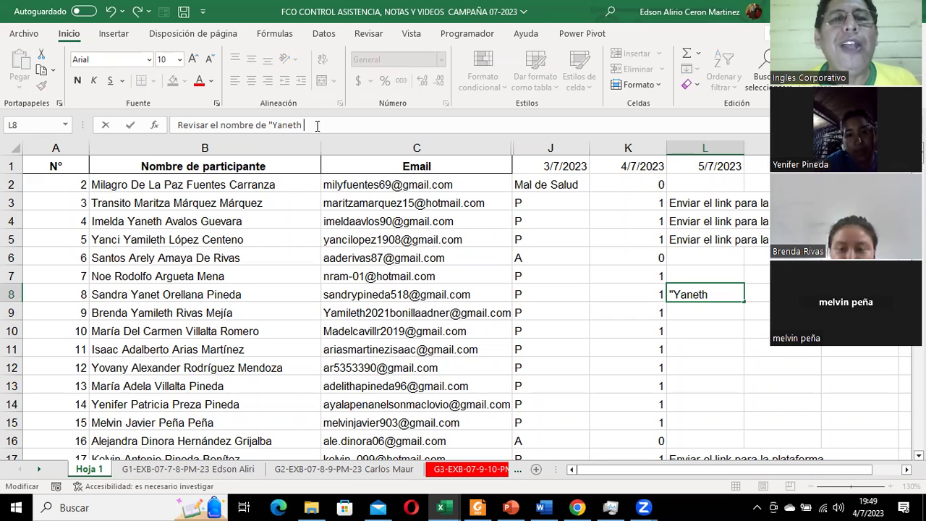
key("BackSpace")
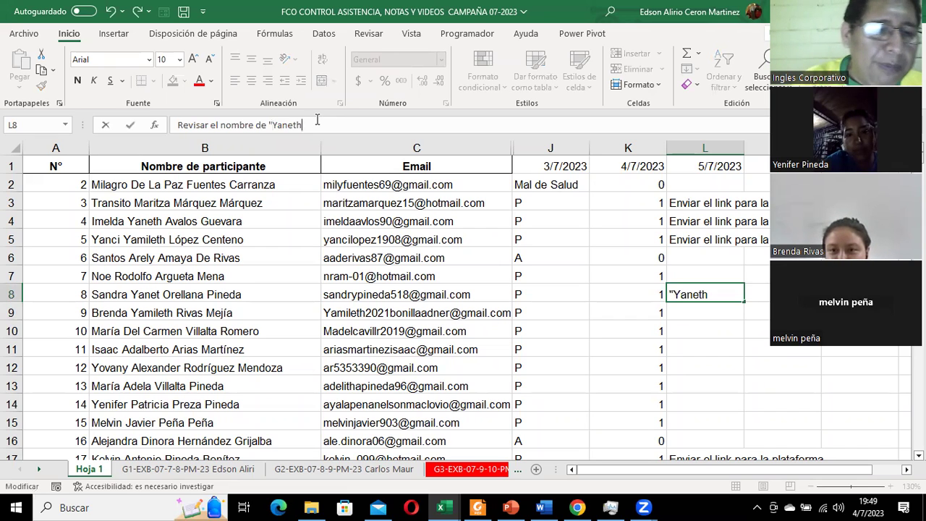
type("\"")
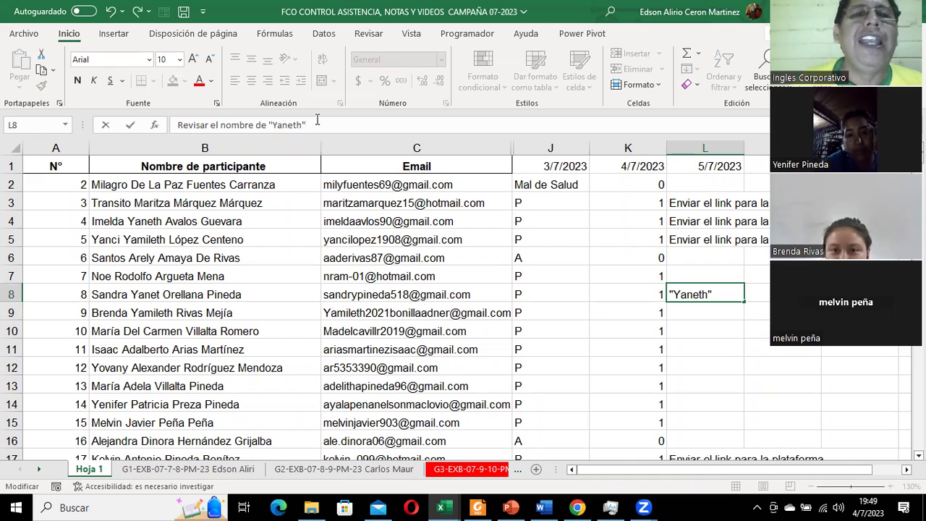
key("Return")
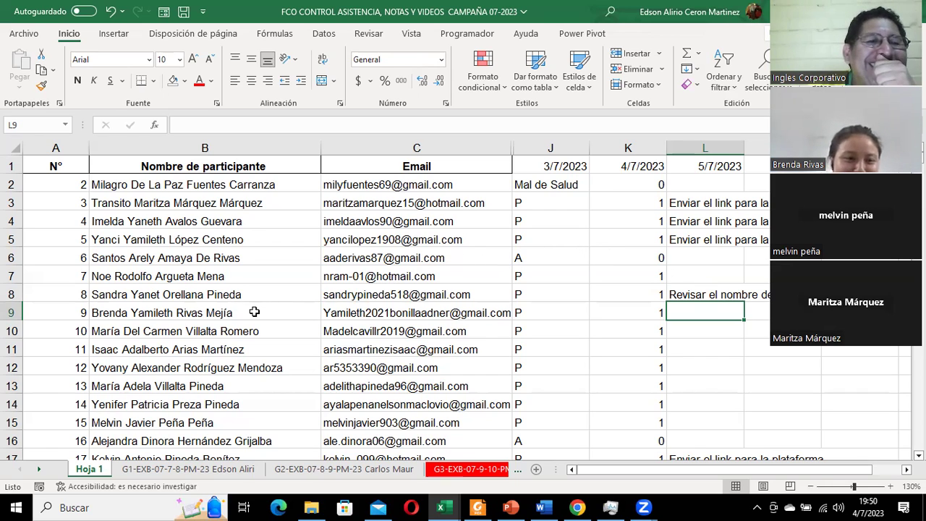
Inspect the participant name formula in B9 without changing it
left_click(145, 313)
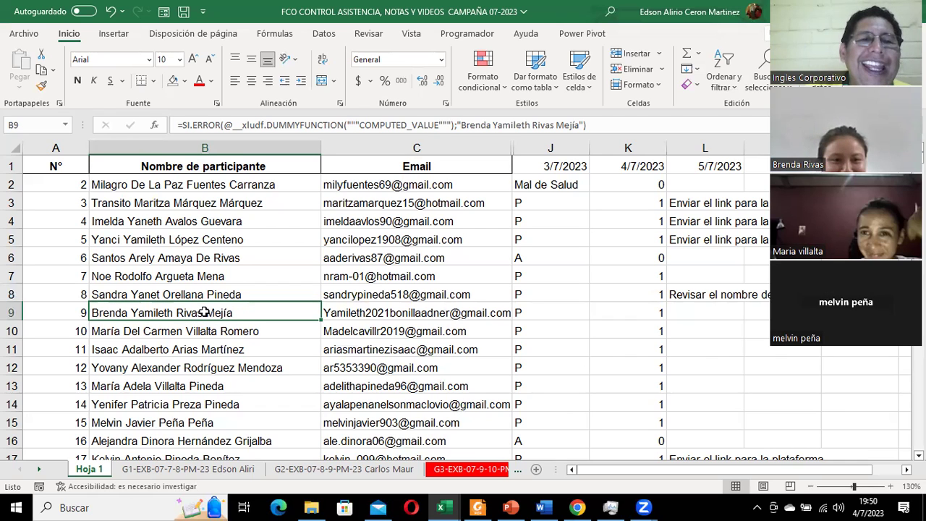
double_click(204, 312)
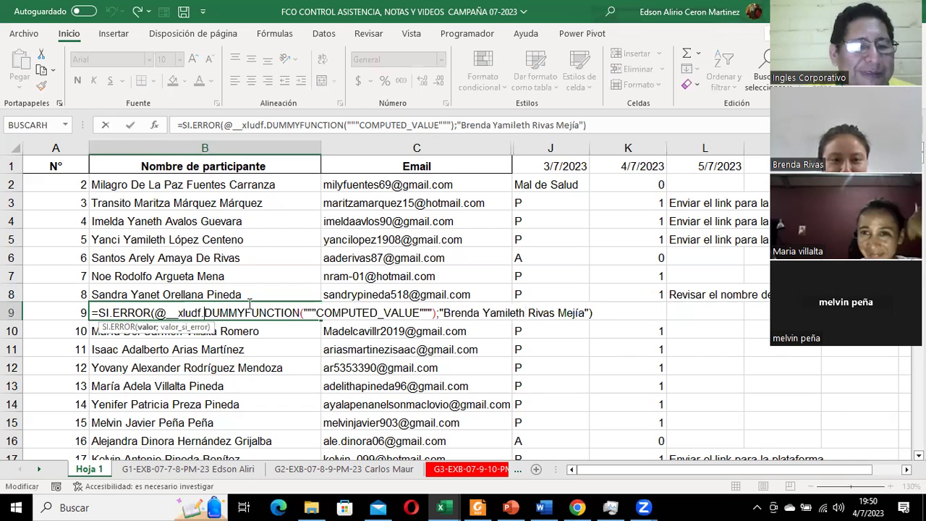
key("Escape")
Enter the note 'Cambiar el nombre los apellidos' in L9
left_click(703, 312)
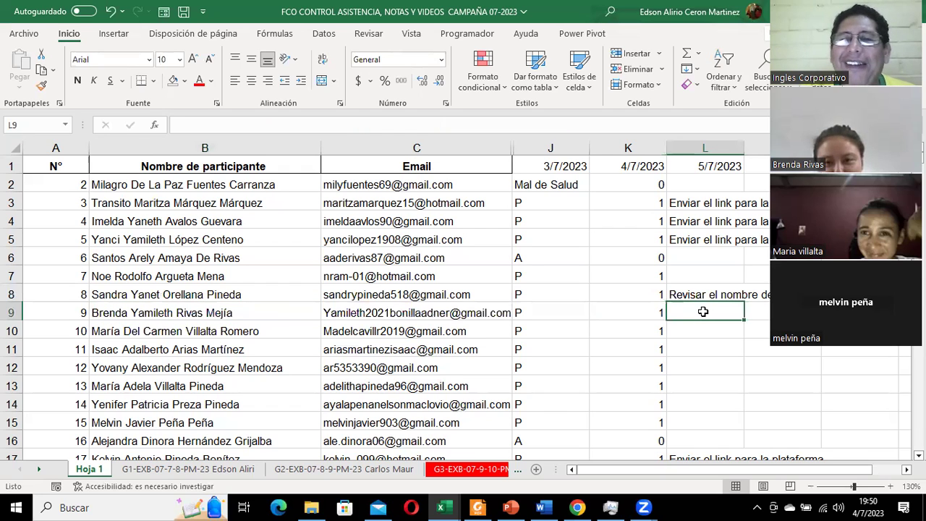
type("Cambiar el nombre")
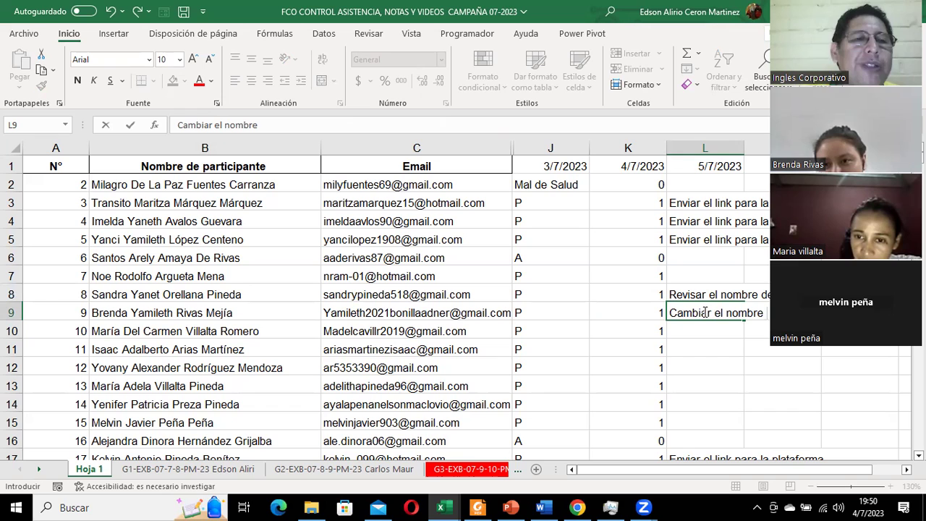
type("los")
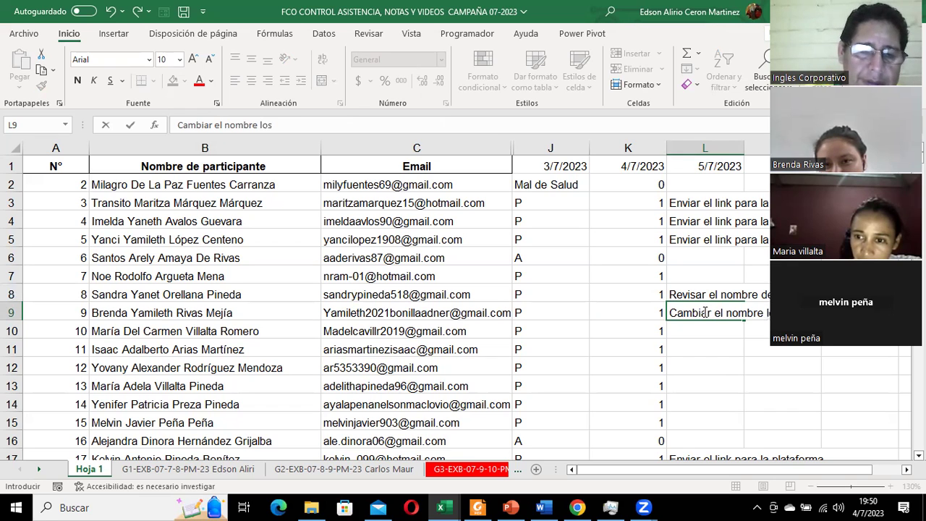
type(" apellidos Rivas de Bonilla")
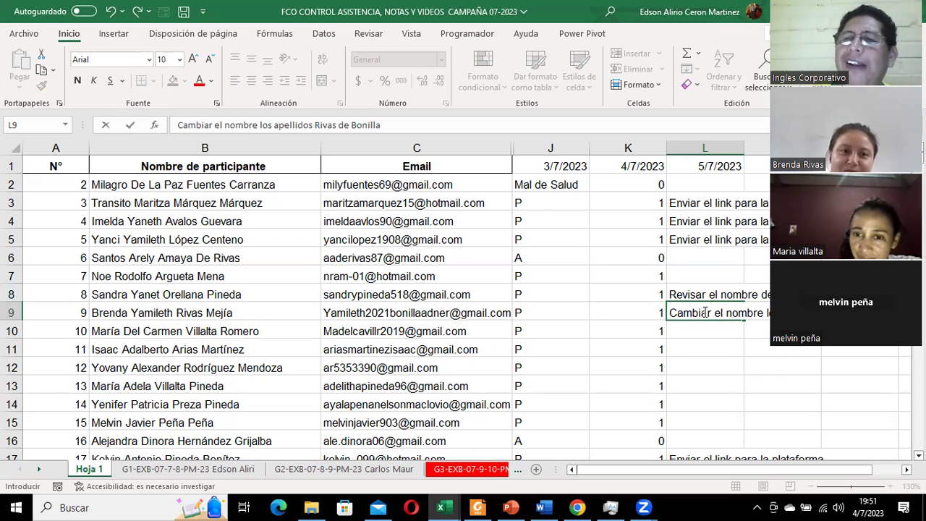
key("Return")
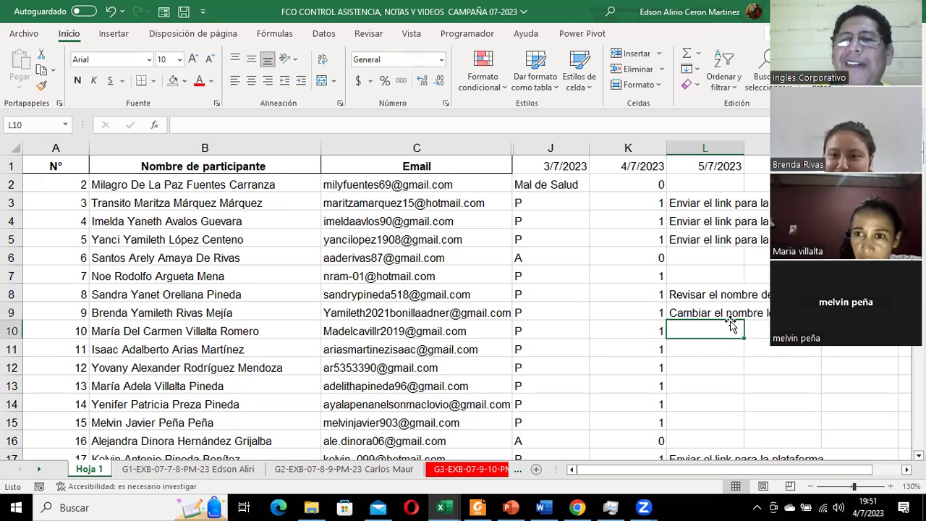
left_click(692, 311)
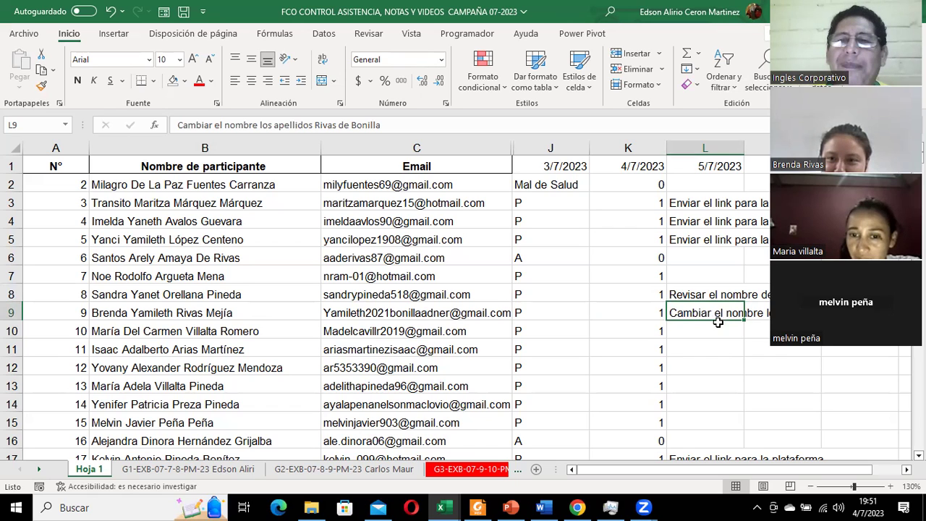
left_click(710, 328)
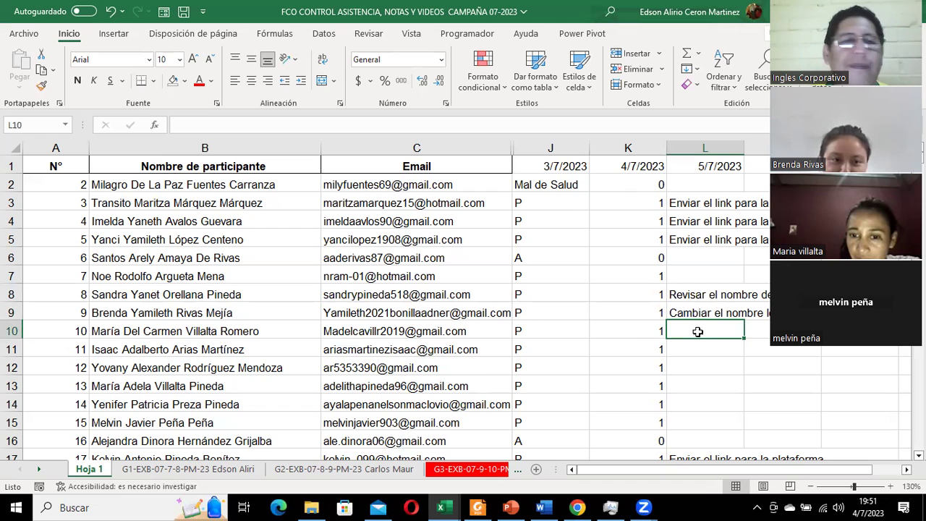
scroll(636, 353, "down", 1)
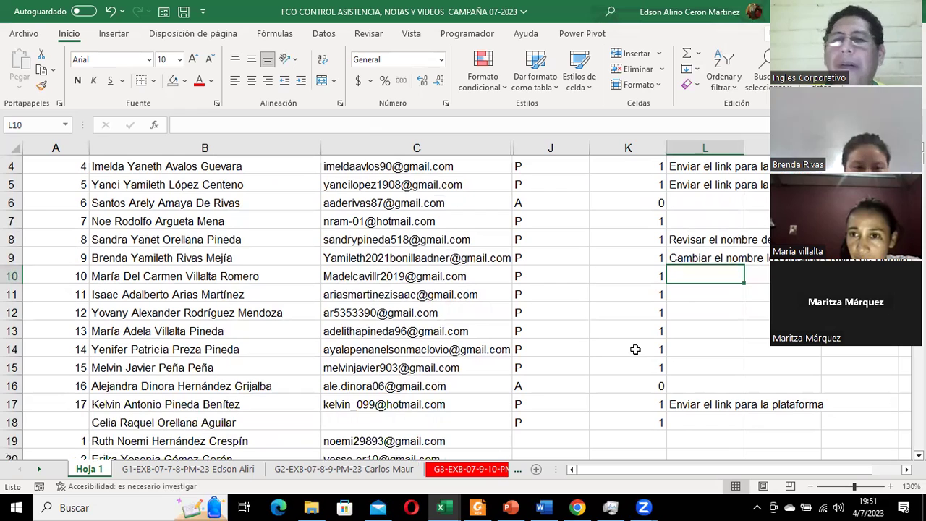
left_click(680, 258)
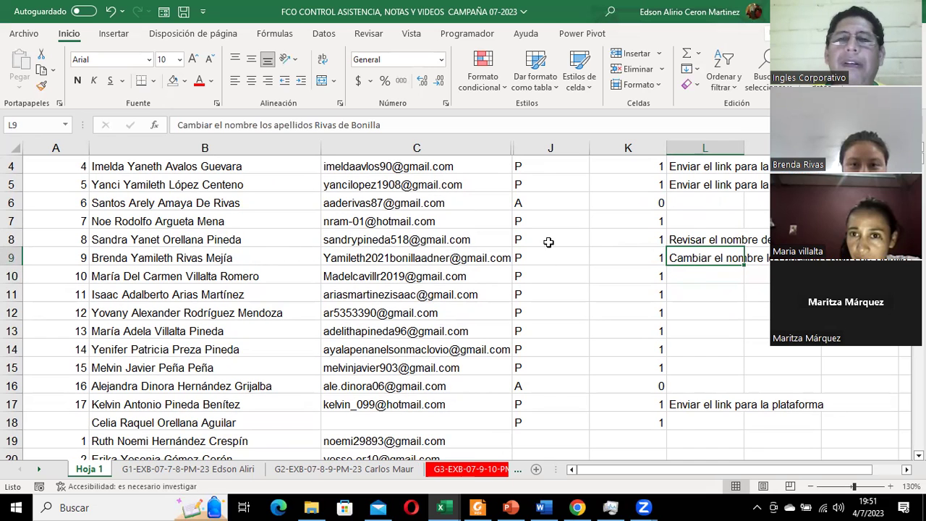
scroll(188, 239, "up", 1)
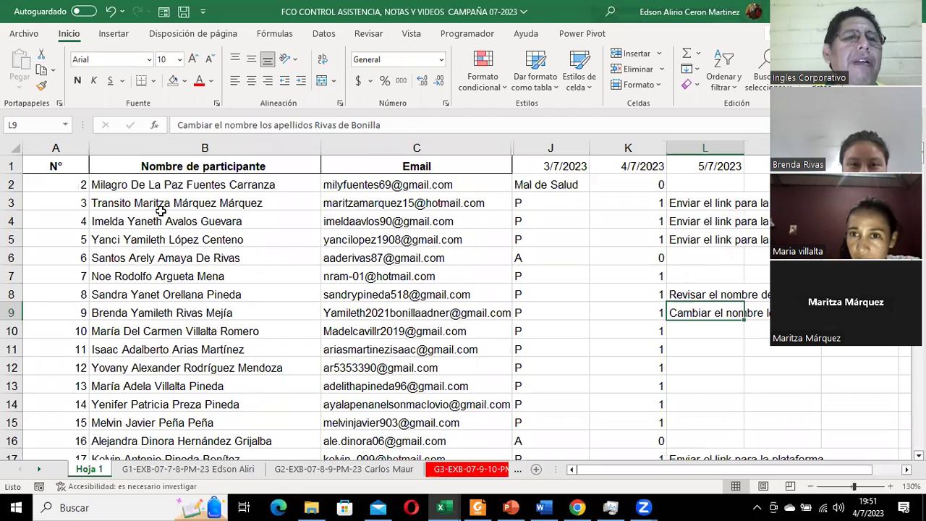
left_click(171, 204)
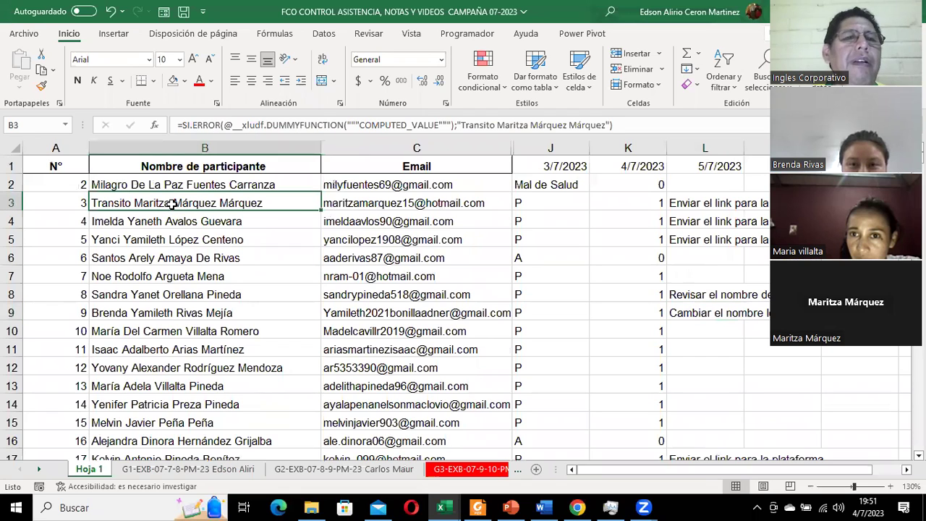
Inspect the notes in L3 and L4, attempting to drag the L4 note elsewhere
left_click(689, 202)
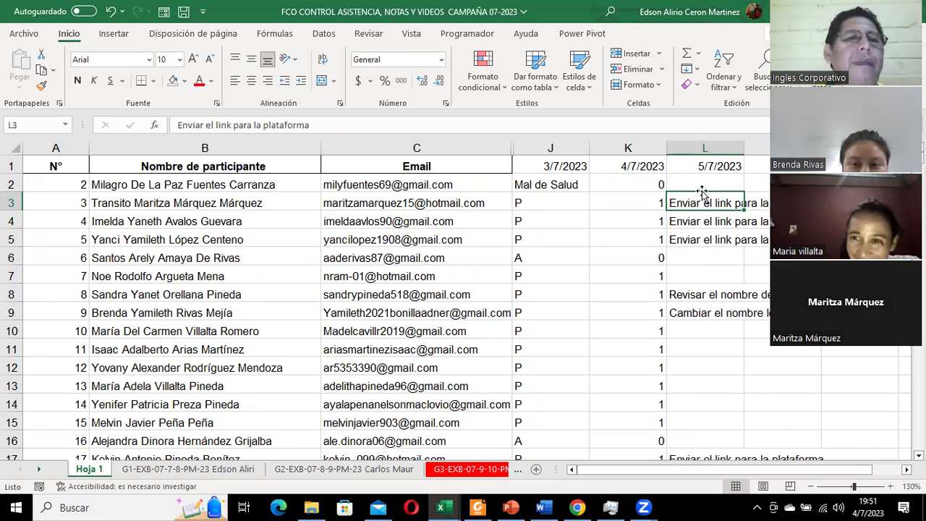
left_click(703, 223)
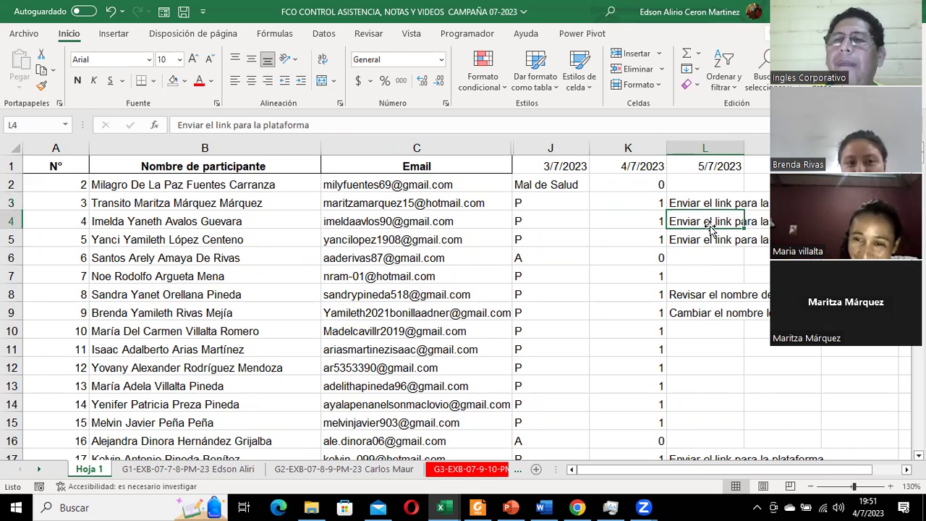
key("Right")
key("Right")
key("Right")
key("Right")
key("Left")
key("Left")
key("Left")
key("Left")
key("Left")
key("Left")
key("Left")
key("Left")
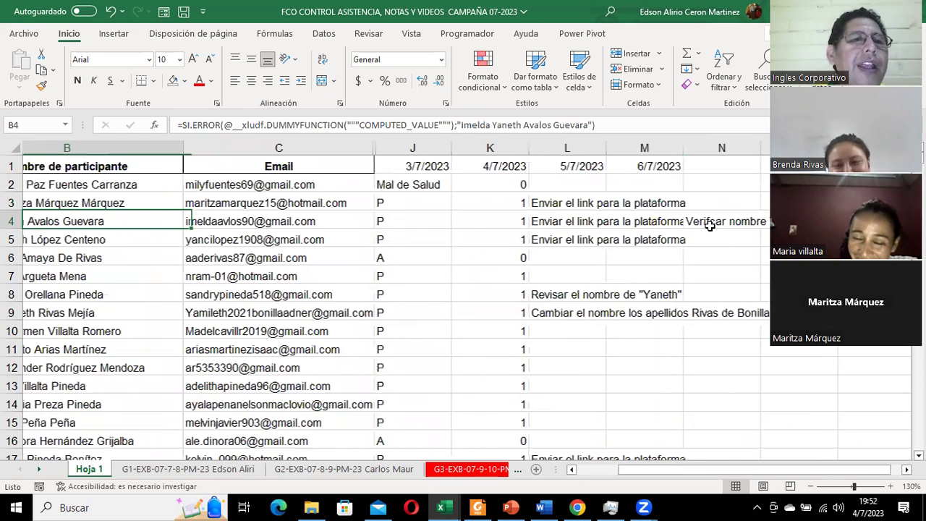
key("Right")
key("Right")
key("Right")
key("Right")
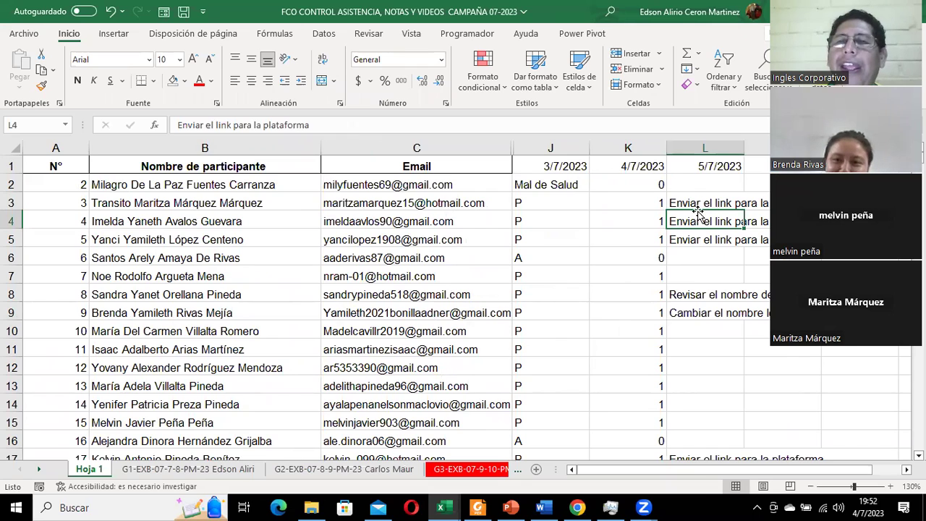
left_click_drag(698, 211, 700, 211)
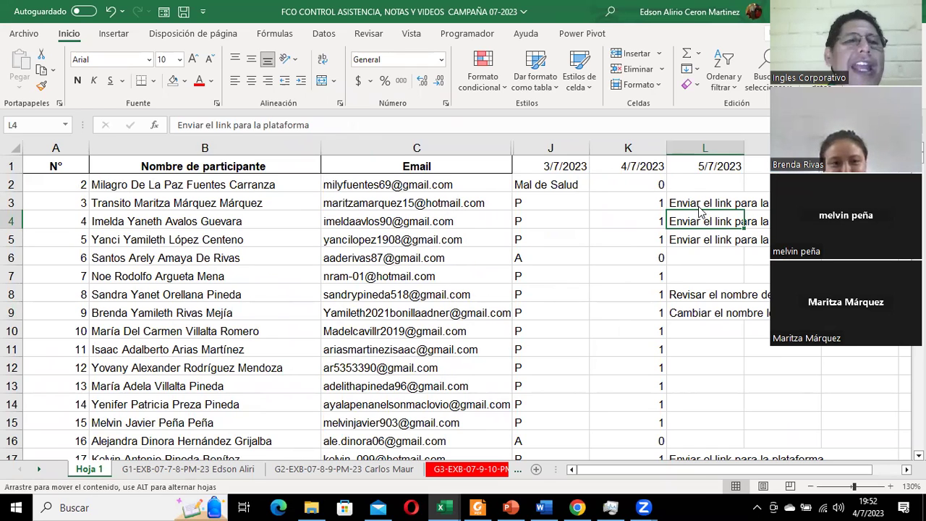
left_click(699, 209)
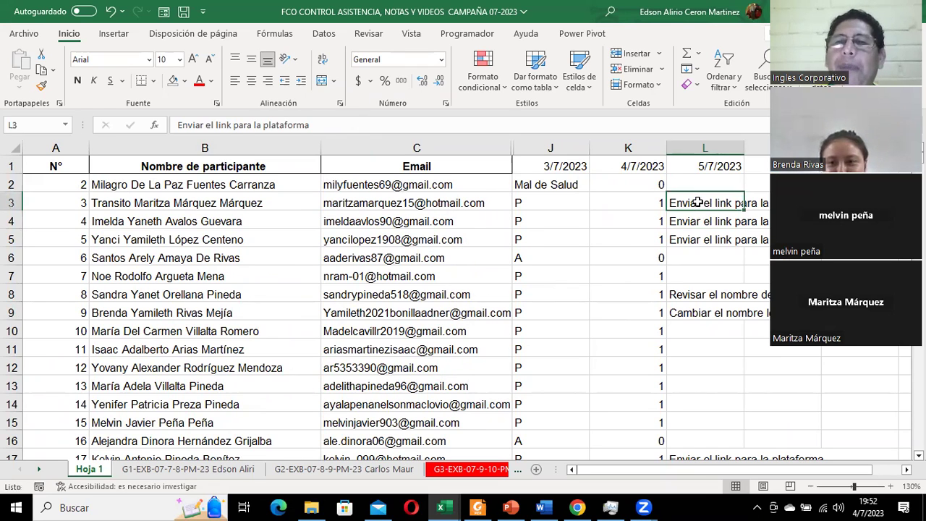
left_click(698, 217)
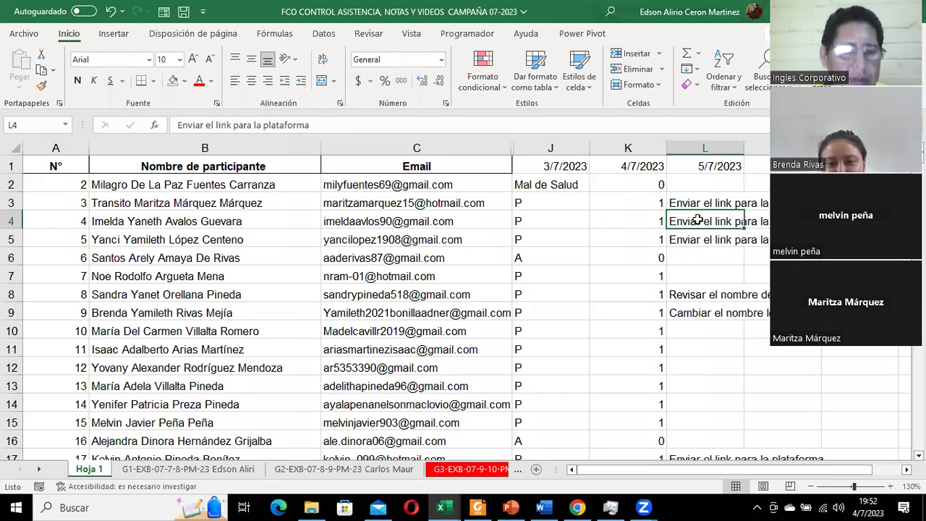
Move the L4 note into L3, then fill it back down into L4
key("ctrl+c")
left_click(697, 202)
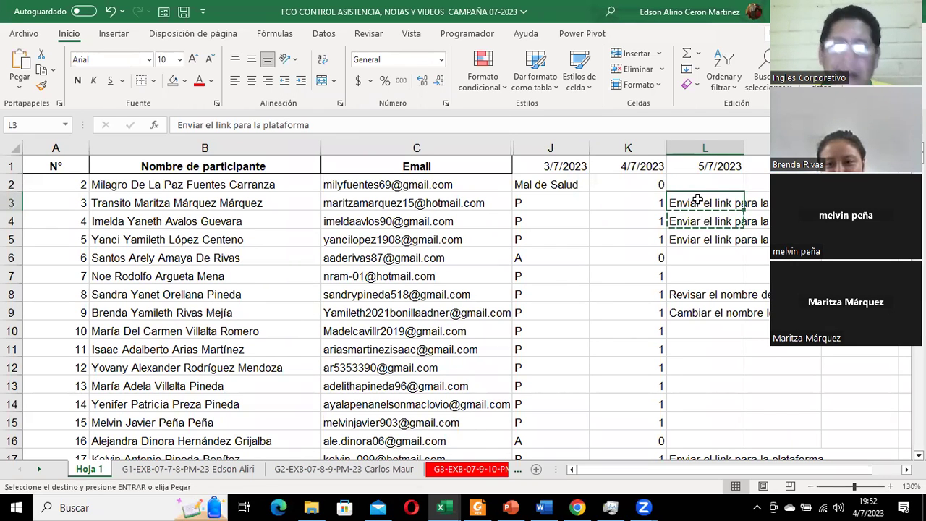
key("ctrl+v")
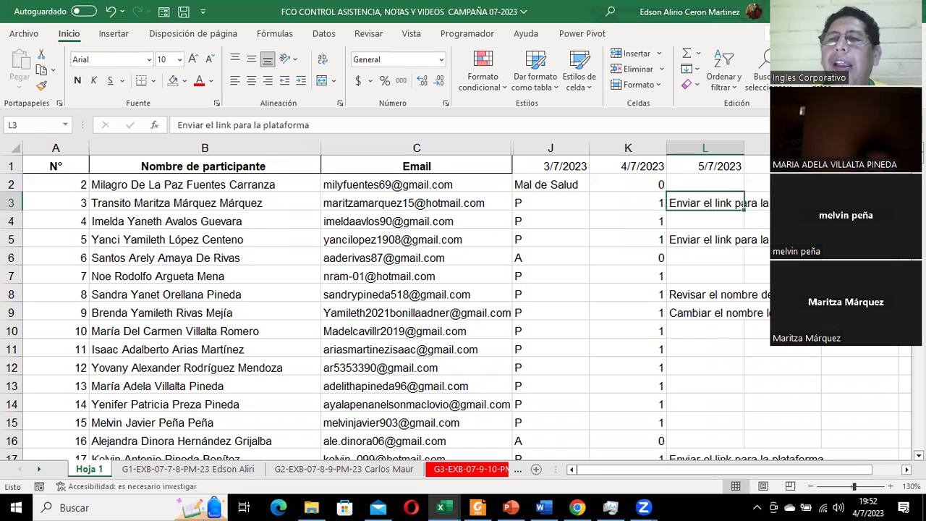
left_click(860, 221)
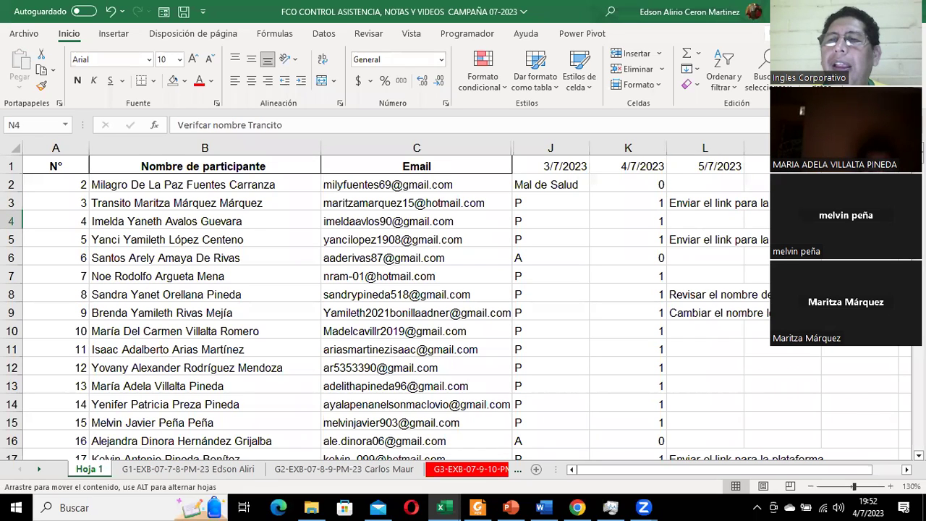
left_click(726, 217)
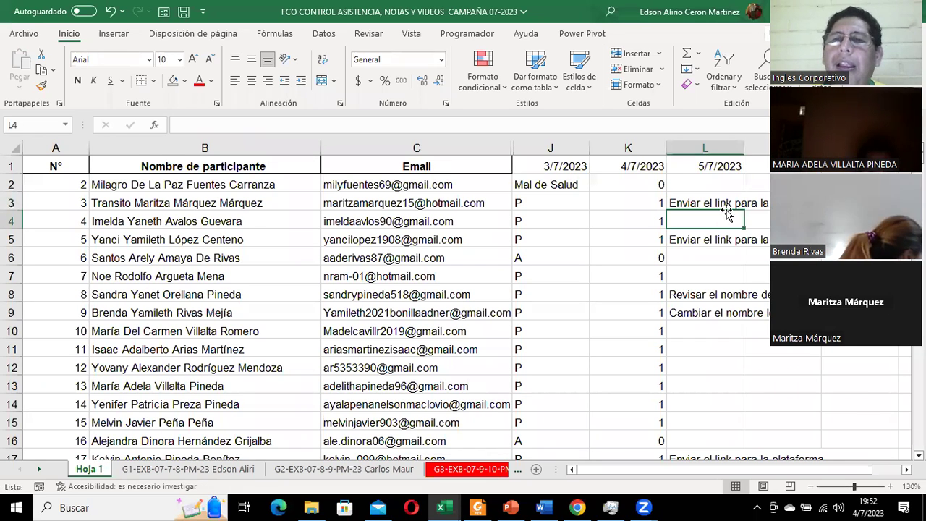
left_click(727, 204)
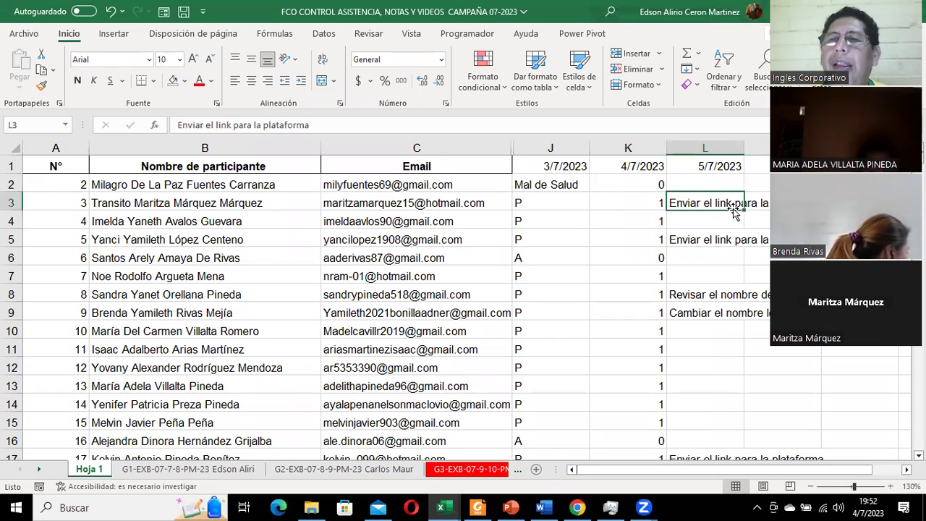
left_click_drag(743, 212, 742, 226)
Check participant 4's name, then save the attendance workbook twice
left_click(239, 222)
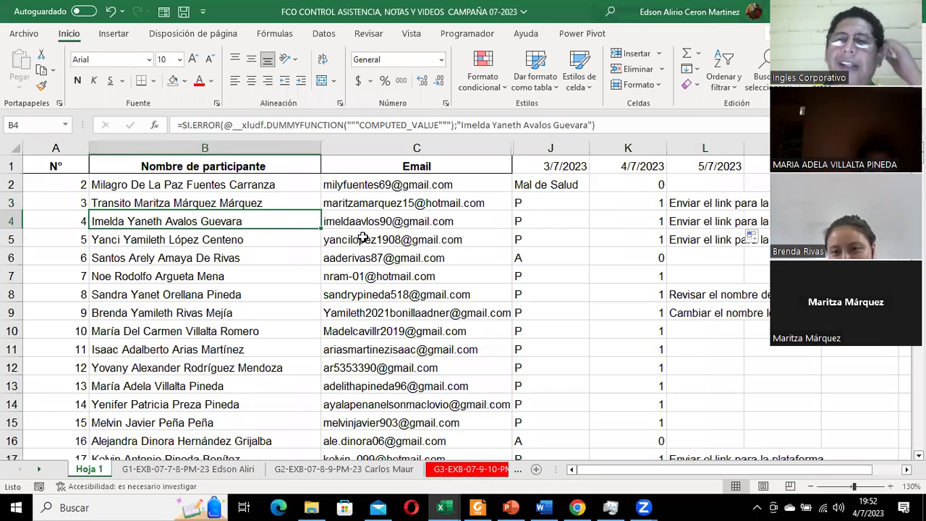
left_click(698, 259)
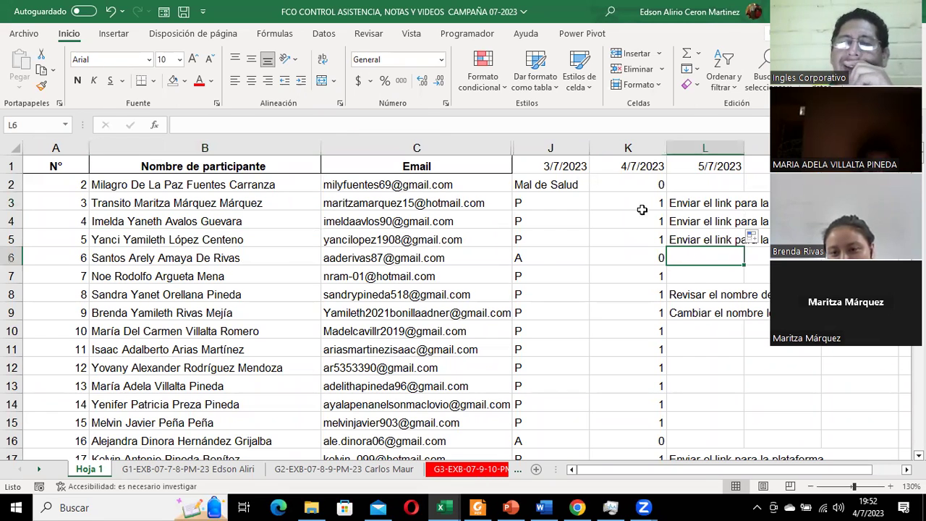
left_click(184, 12)
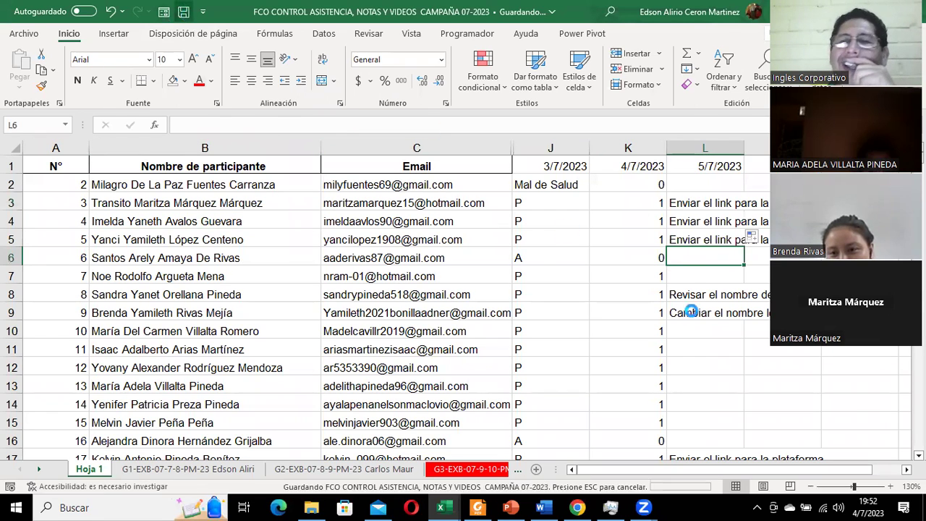
scroll(752, 351, "down", 1)
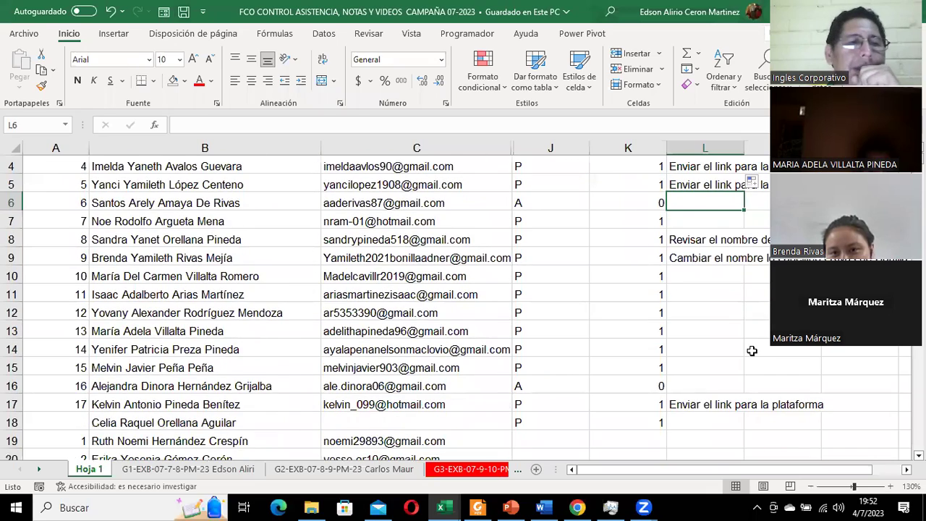
scroll(752, 351, "up", 1)
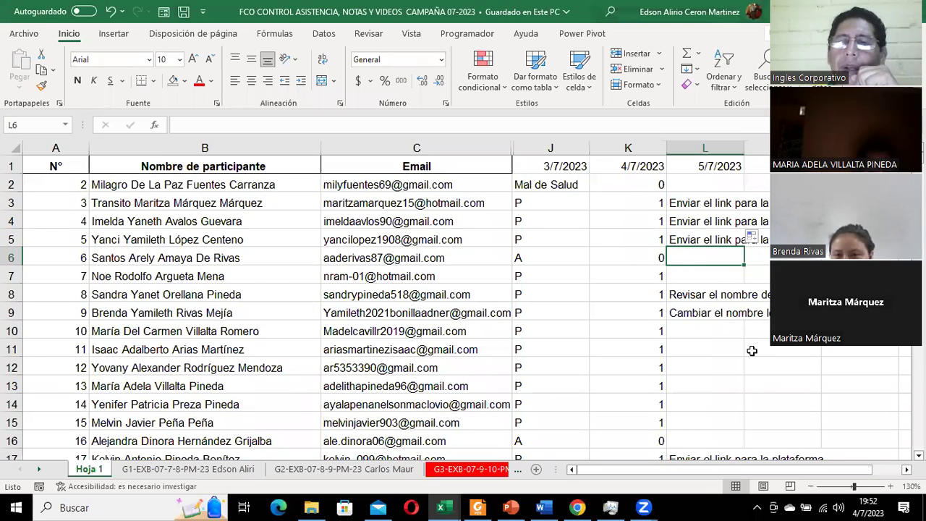
scroll(752, 350, "down", 1)
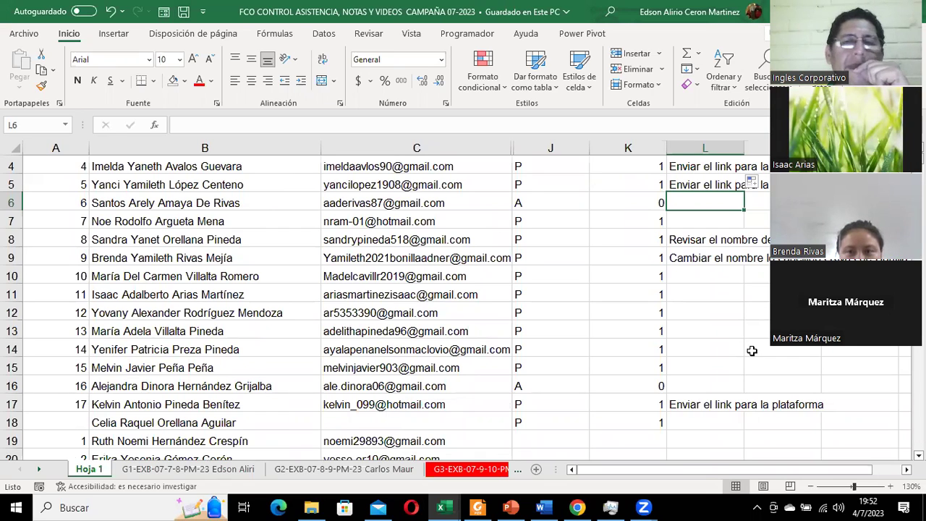
scroll(751, 351, "up", 1)
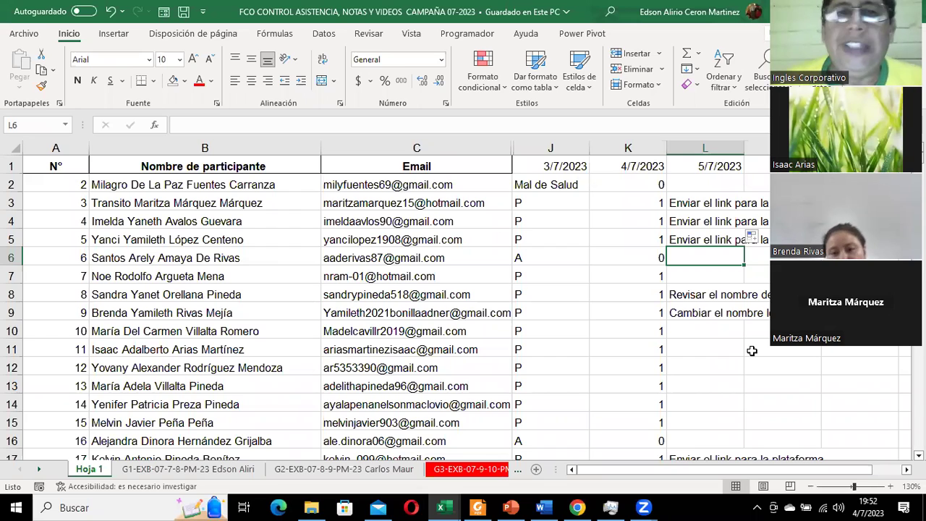
left_click(184, 11)
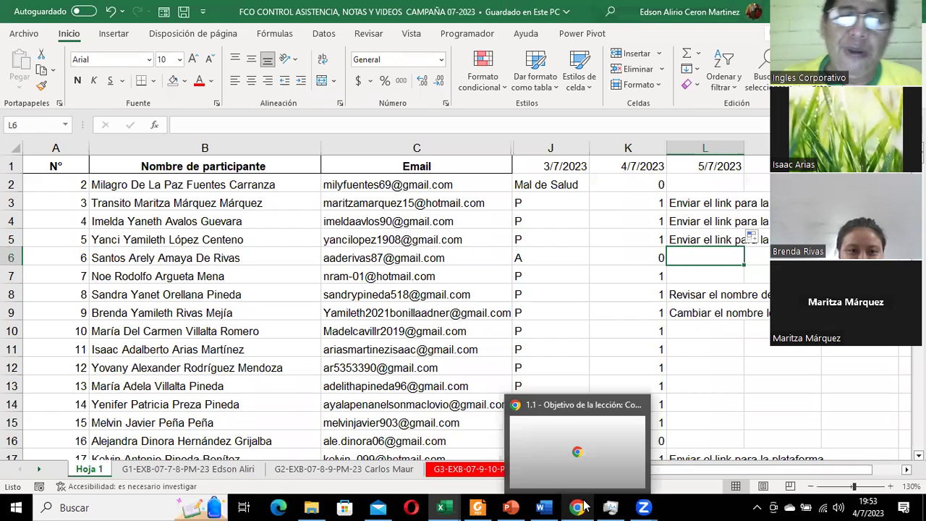
mouse_move(440, 507)
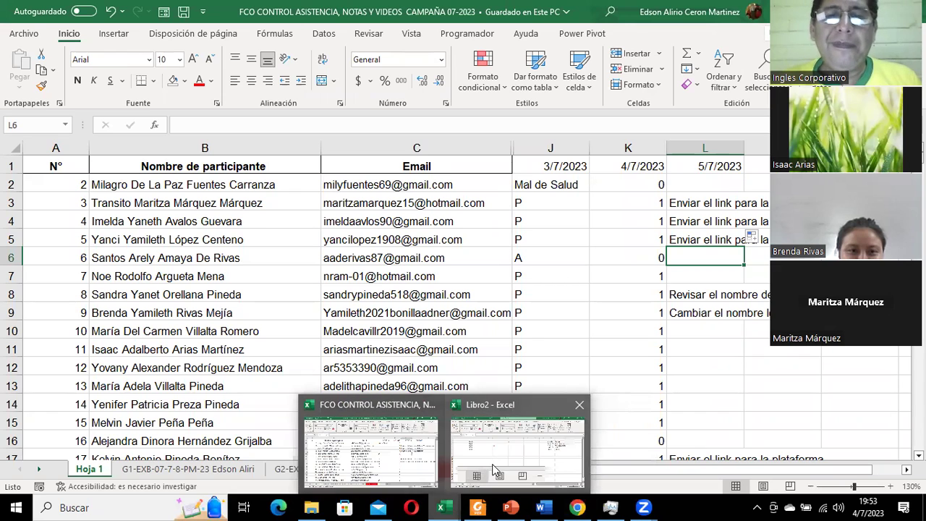
Switch to the Libro2 workbook and select cell H2
left_click(497, 469)
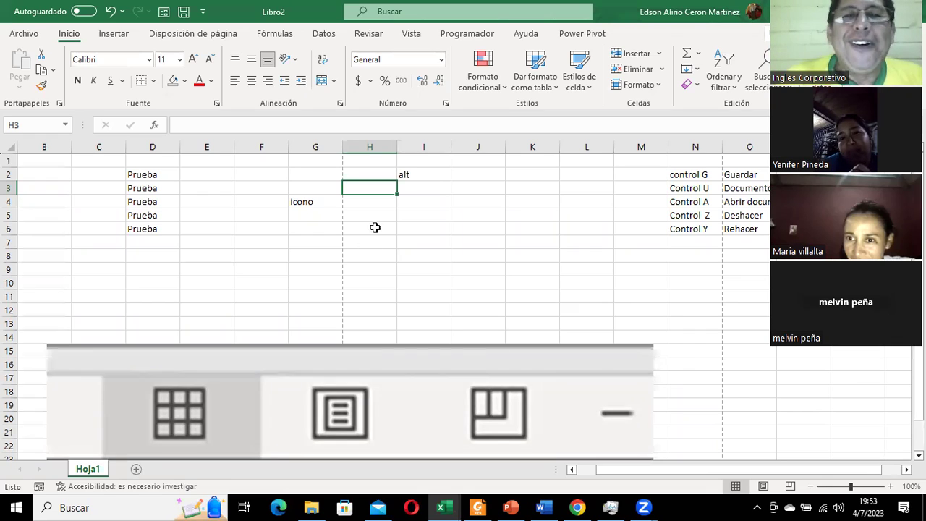
left_click(367, 170)
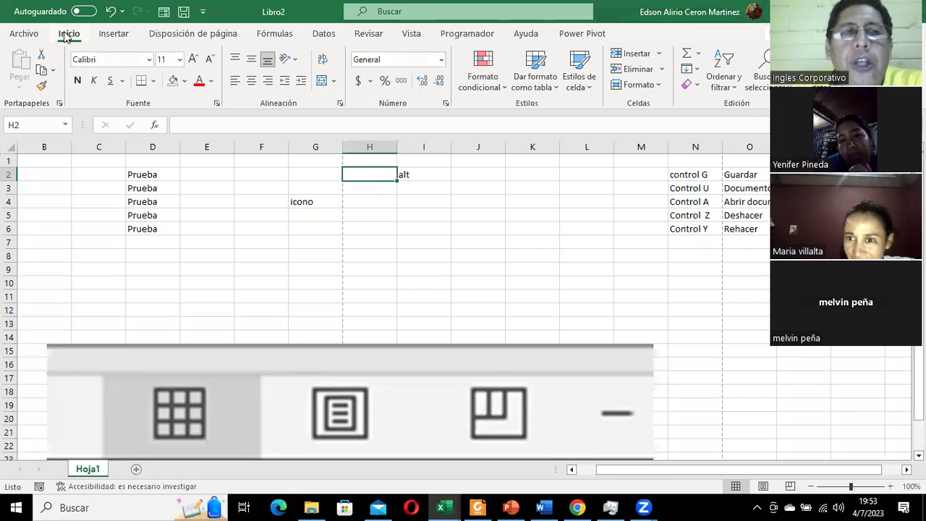
Browse the Insert, Page Layout and Formulas ribbon tabs, then return to Home
left_click(114, 35)
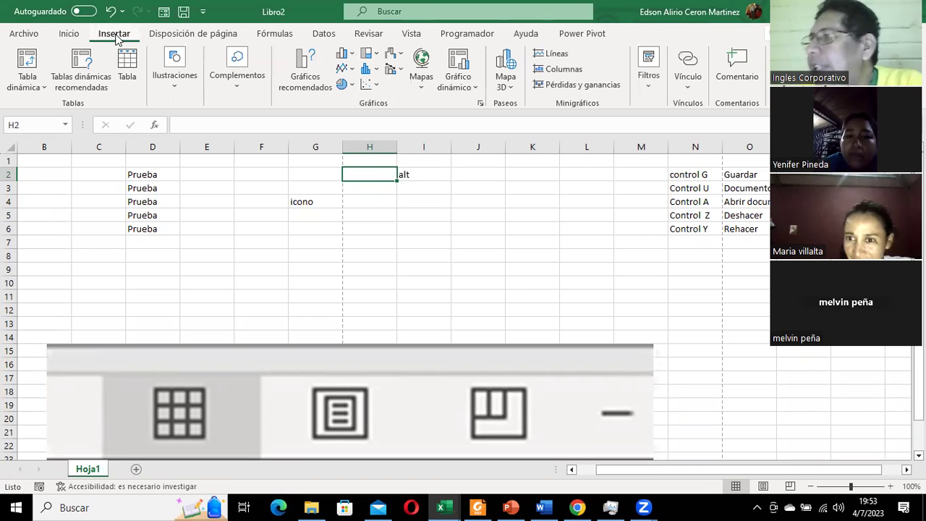
left_click(184, 34)
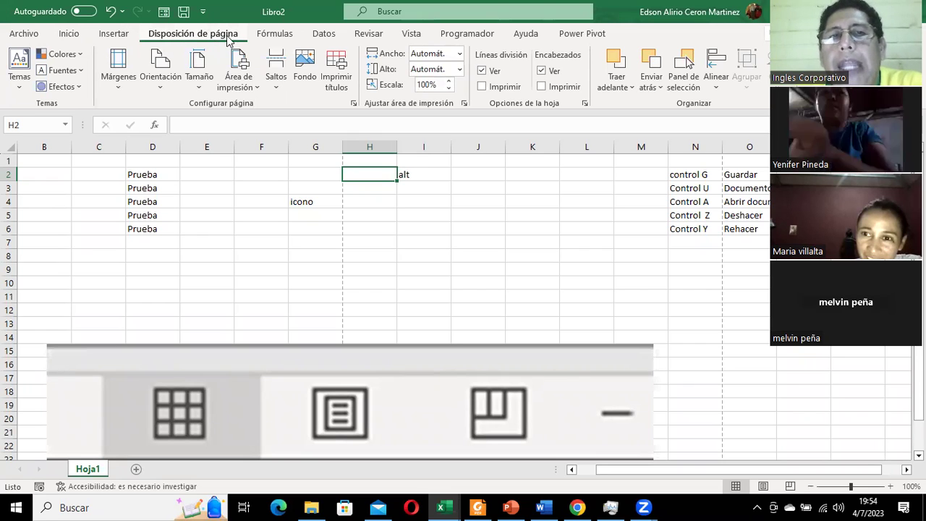
left_click(275, 34)
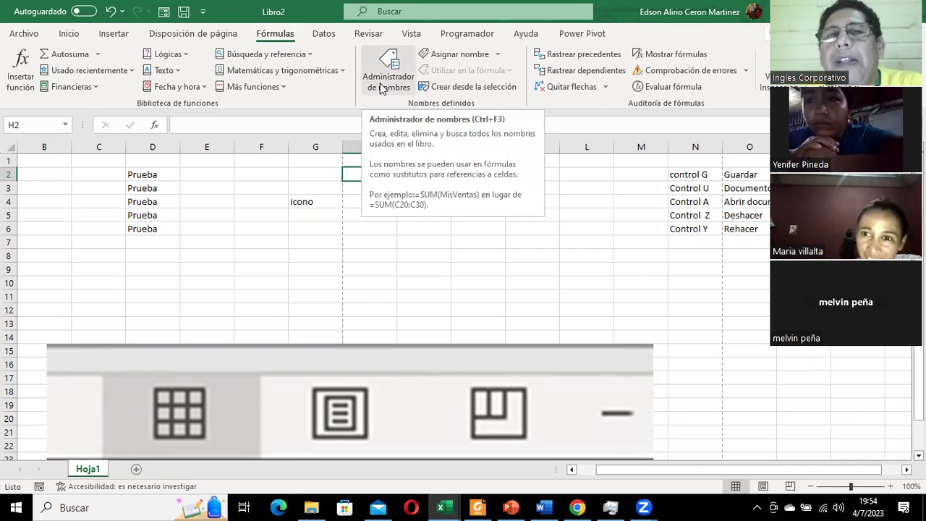
left_click(78, 36)
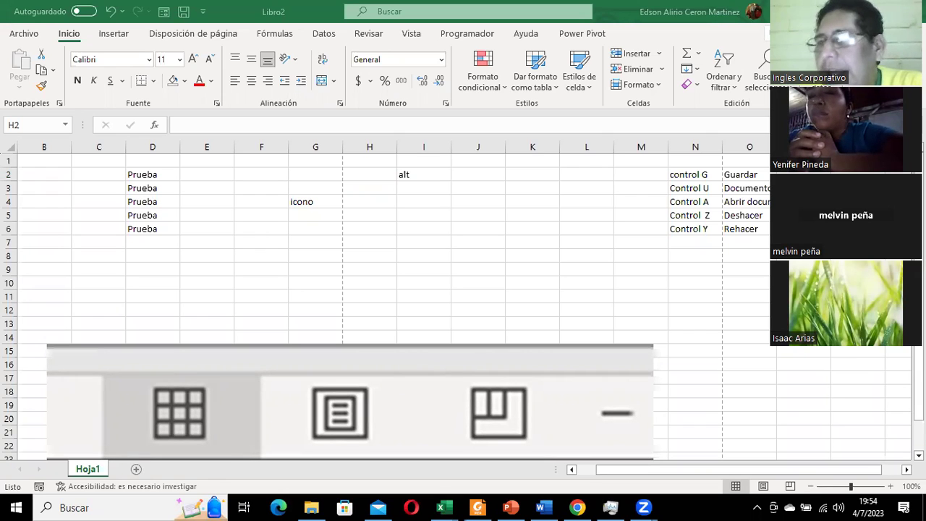
left_click(432, 174)
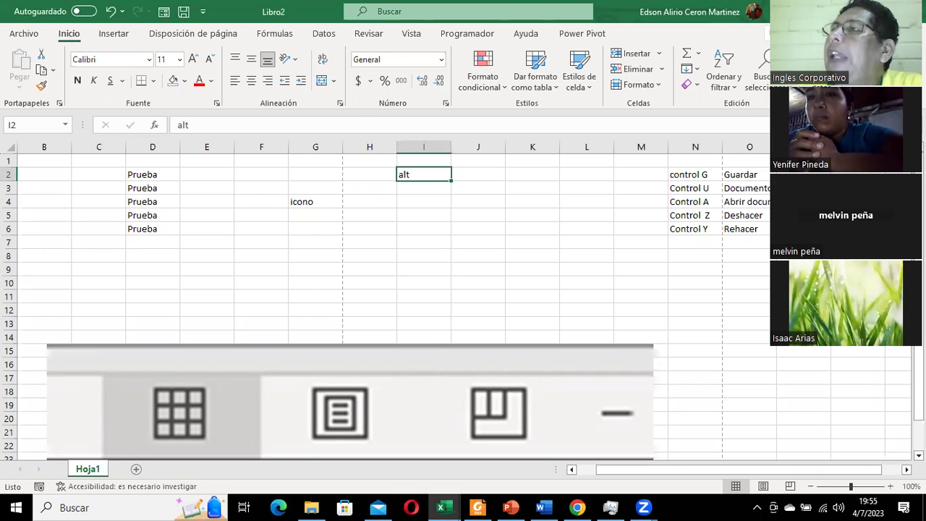
key("alt+Tab")
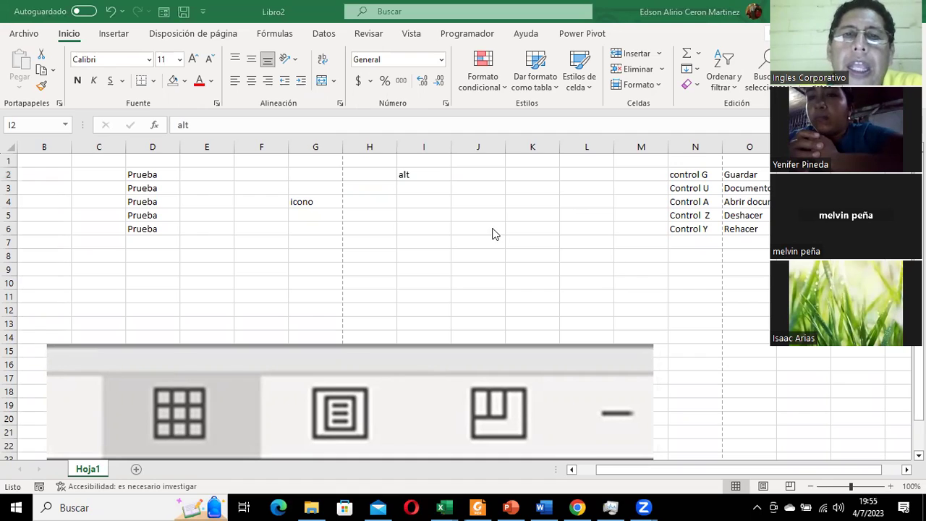
key("alt+Tab")
left_click(266, 203)
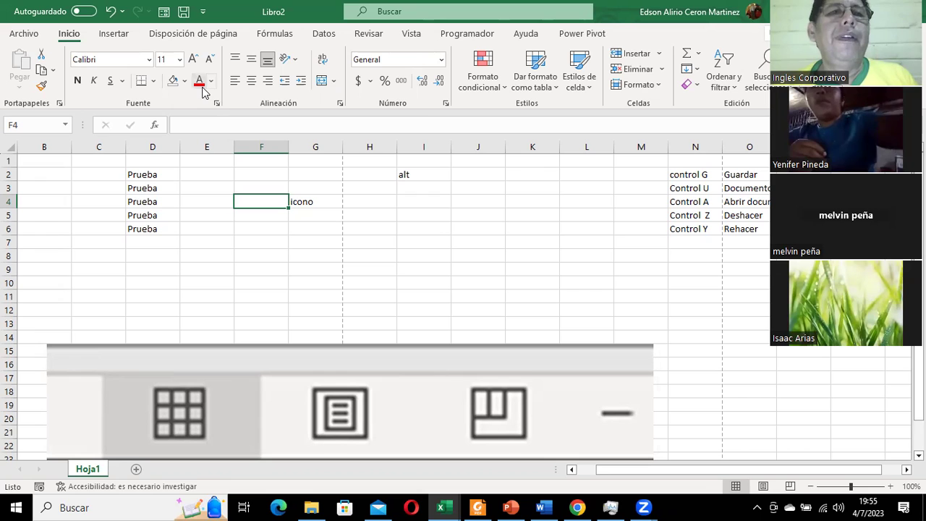
Open and close the Insert tab's add-ins (Complementos) list
left_click(113, 37)
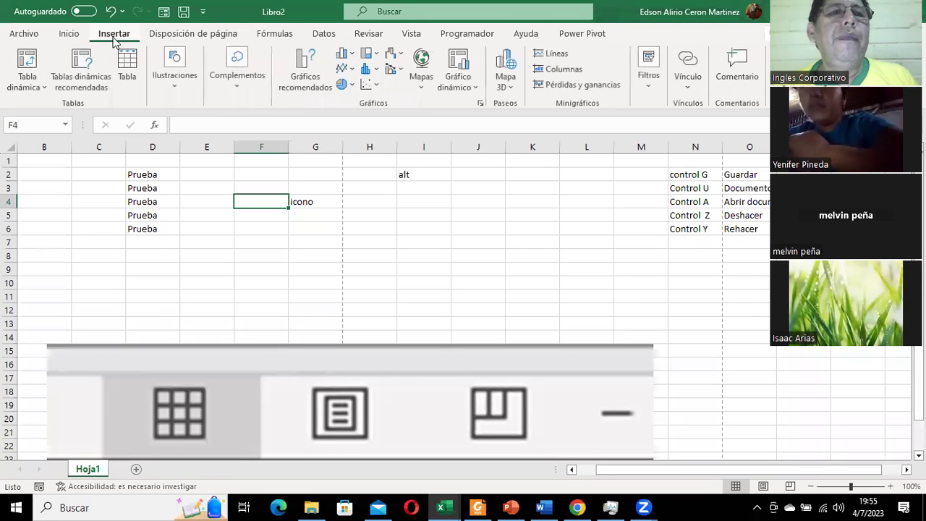
left_click(230, 87)
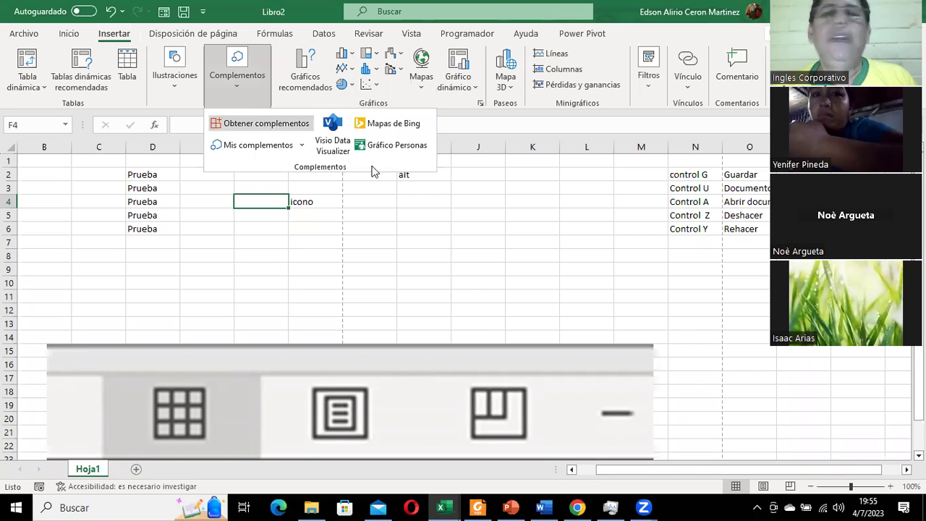
left_click(589, 203)
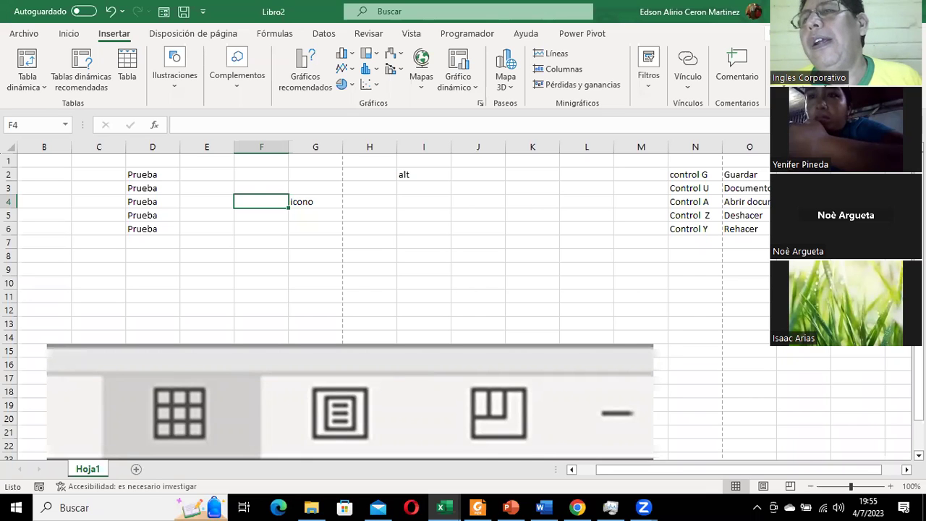
Restore and re-maximize the Excel window, then open its control menu with Alt+Space
left_click(858, 10)
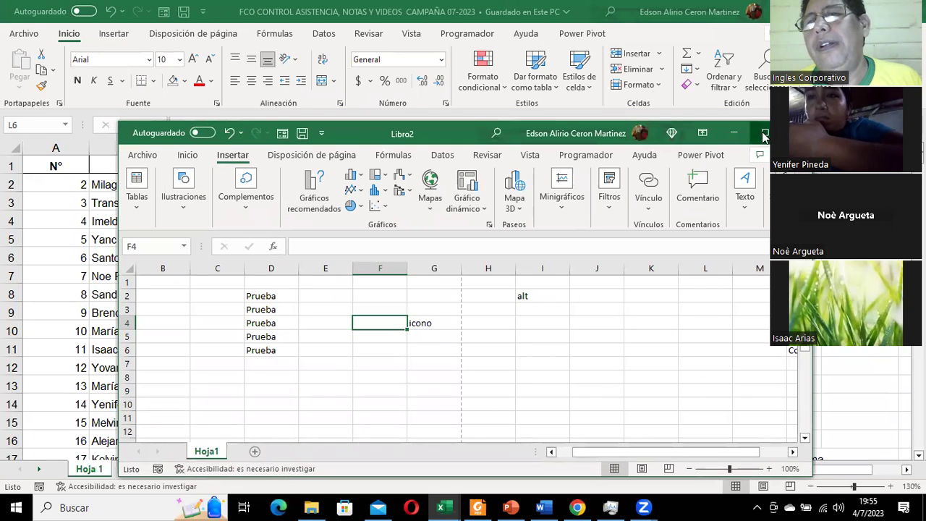
left_click(763, 135)
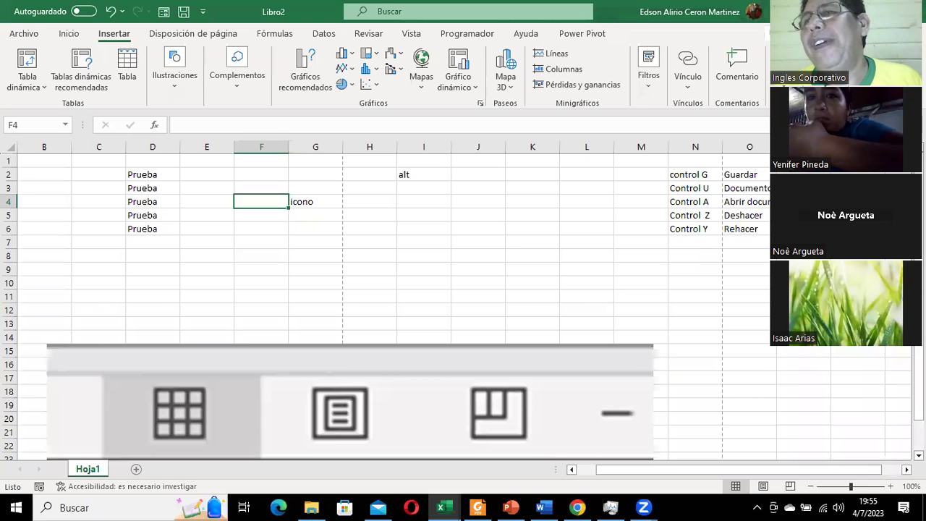
left_click(857, 11)
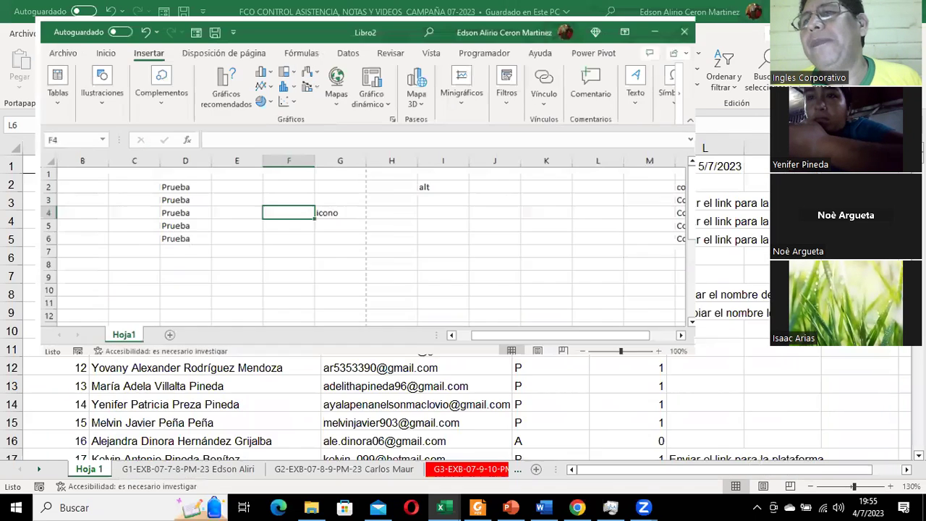
left_click_drag(434, 135, 400, 4)
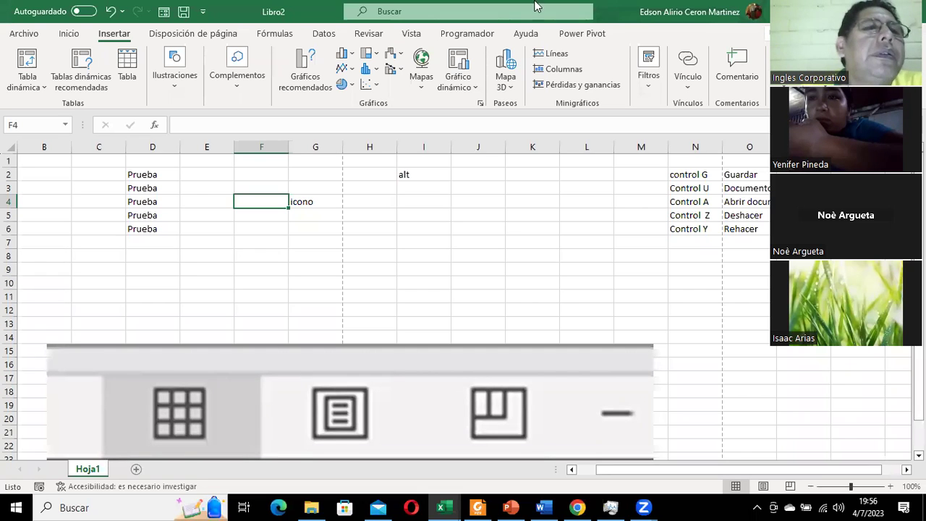
key("alt+space")
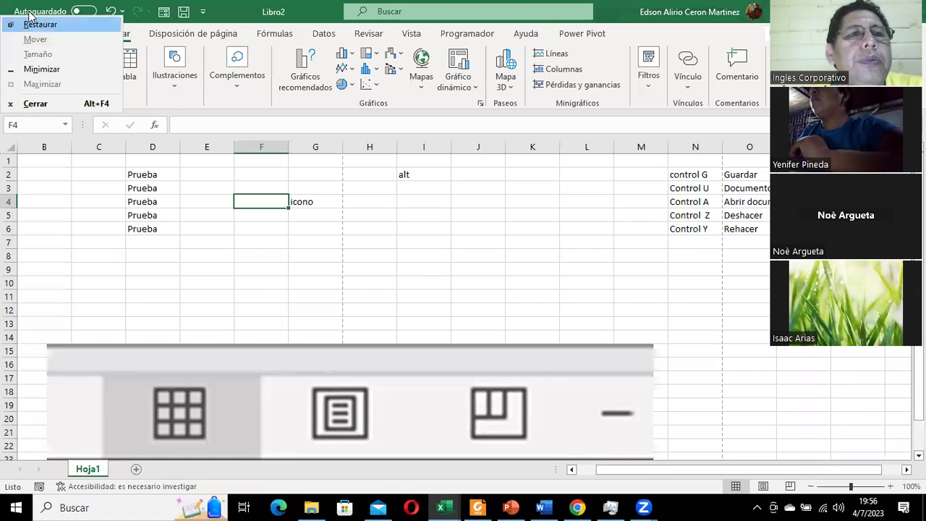
Close the window menu and add the shortcut 'Atl + Barra Espaciadora' in N7
left_click(454, 242)
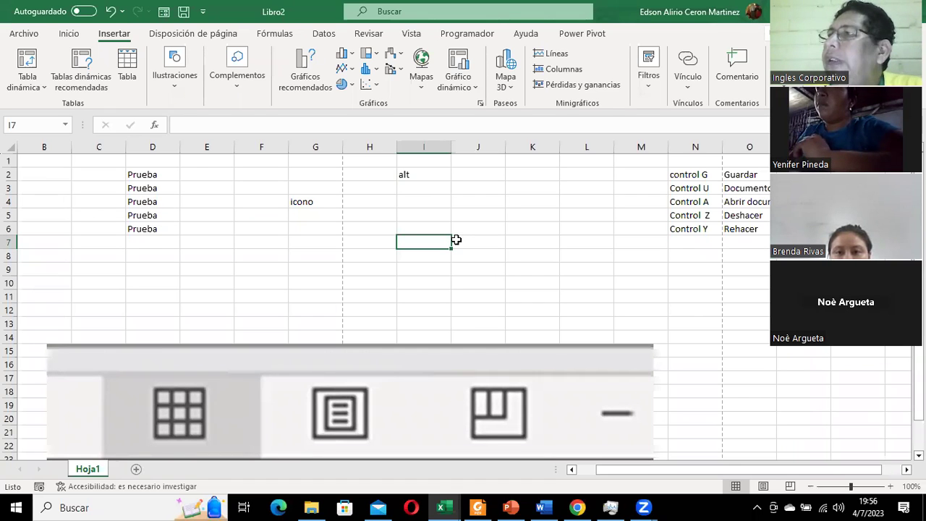
left_click(681, 242)
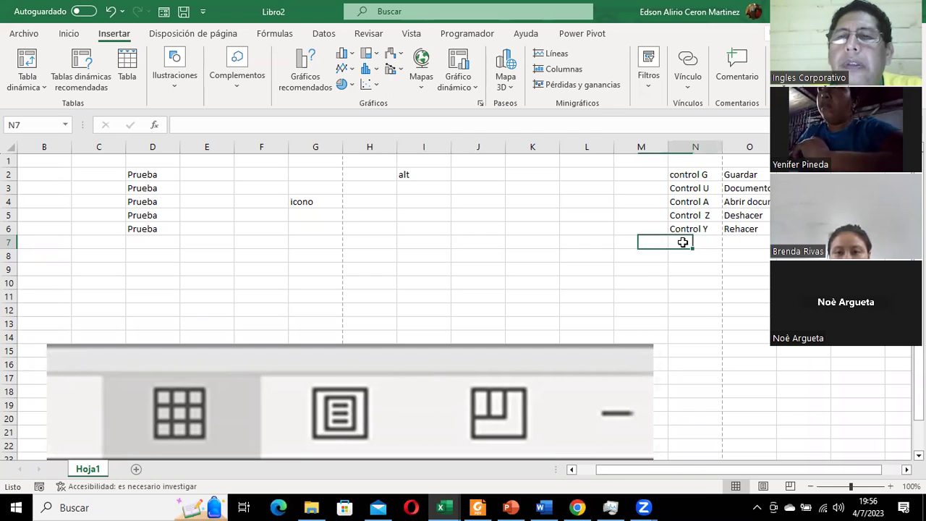
type("Atl")
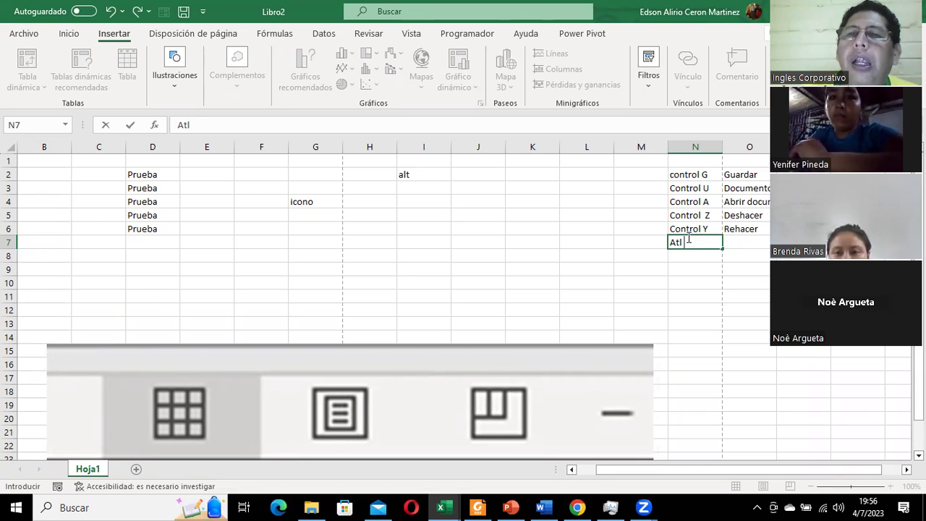
type("Barra ESpaciadora")
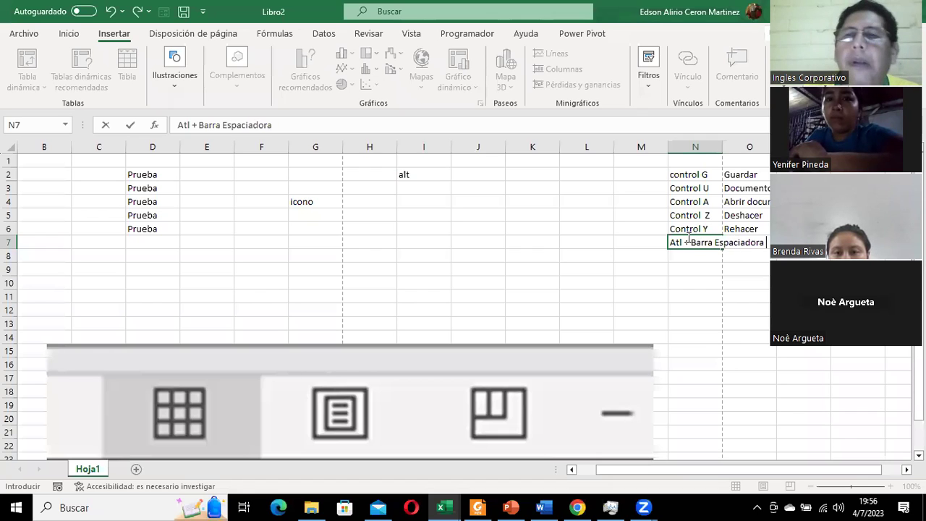
key("Return")
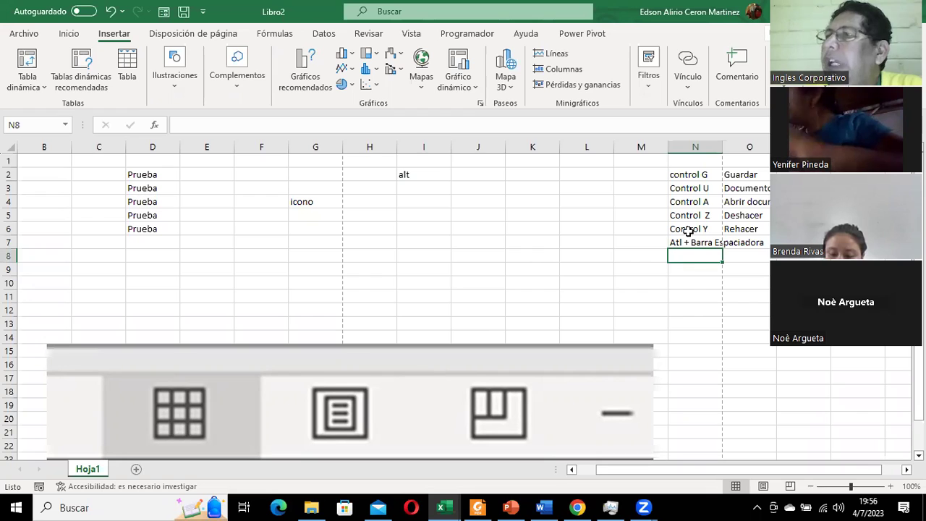
left_click(257, 191)
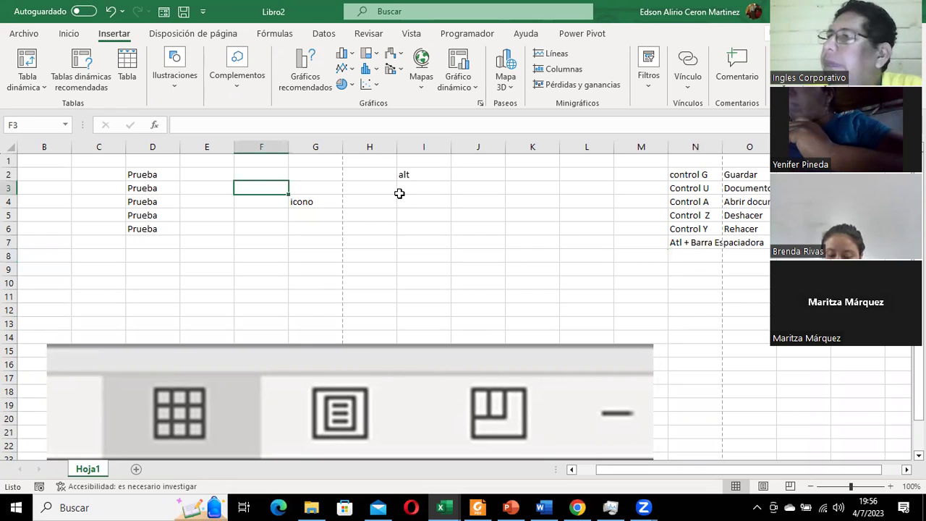
key("alt+space")
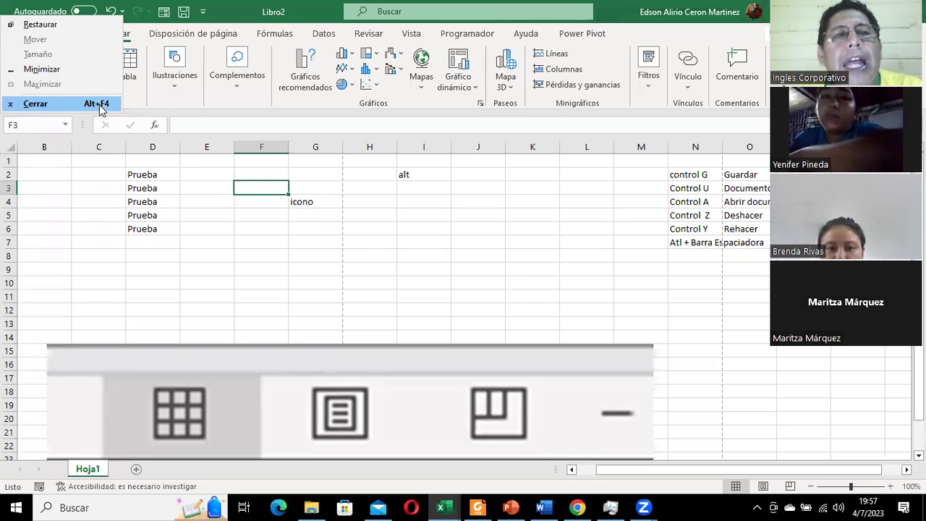
left_click(476, 213)
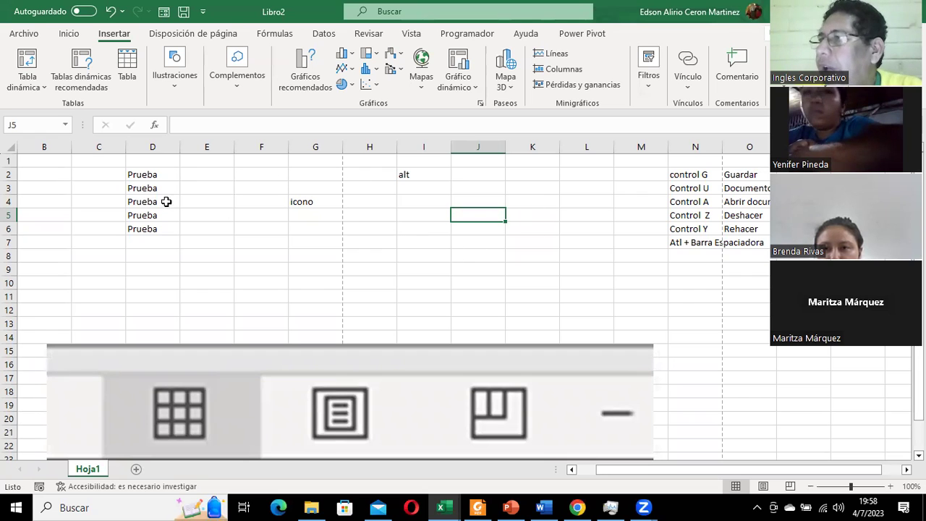
left_click(164, 178)
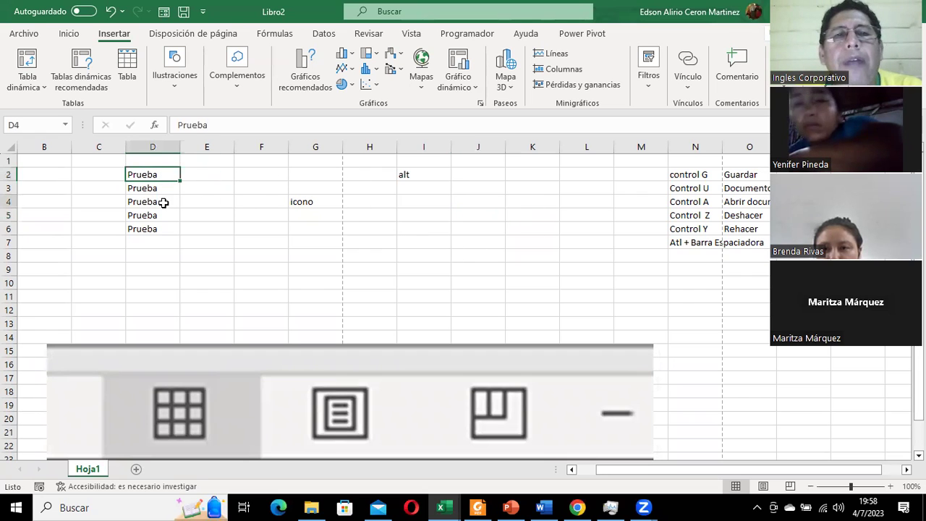
left_click(306, 202)
left_click(398, 174)
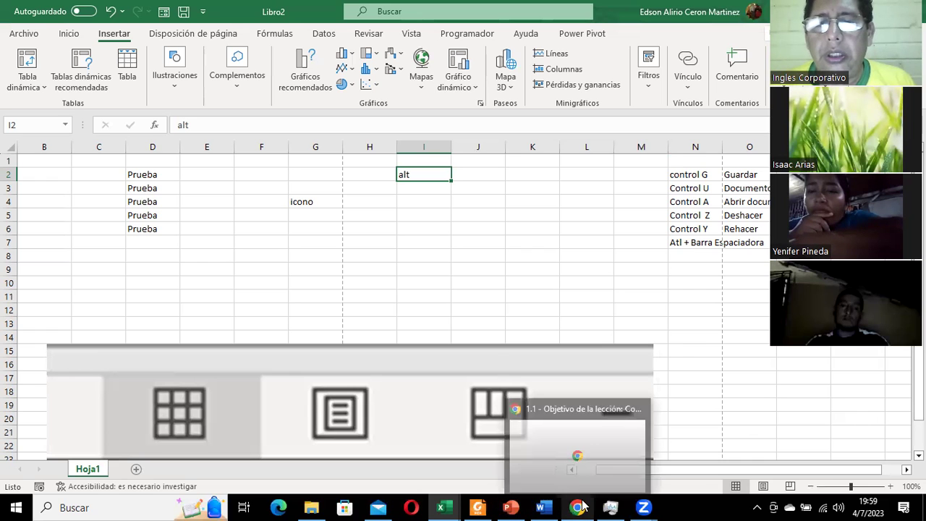
mouse_move(577, 507)
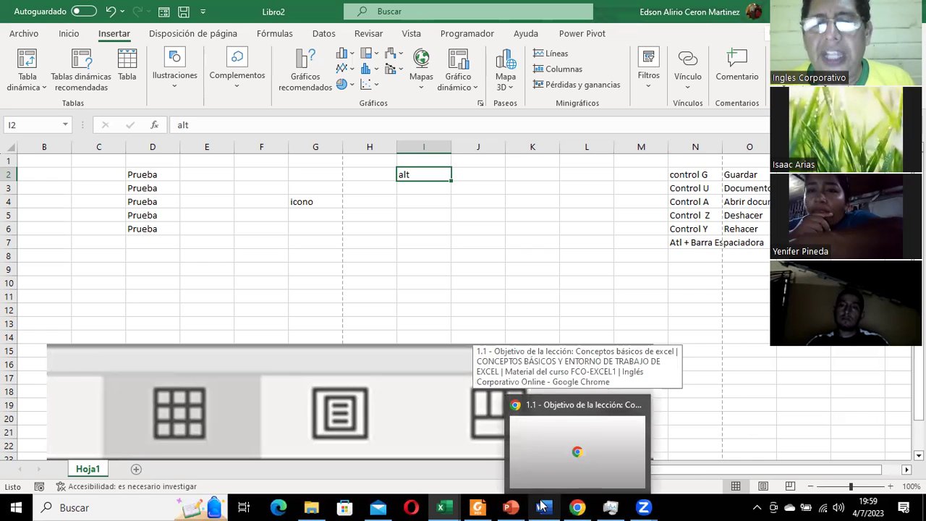
left_click(542, 265)
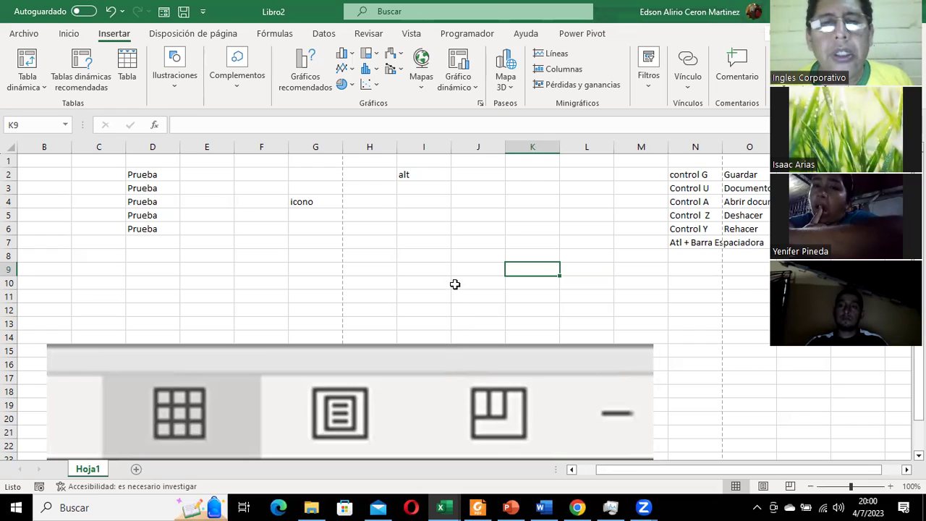
left_click(543, 216)
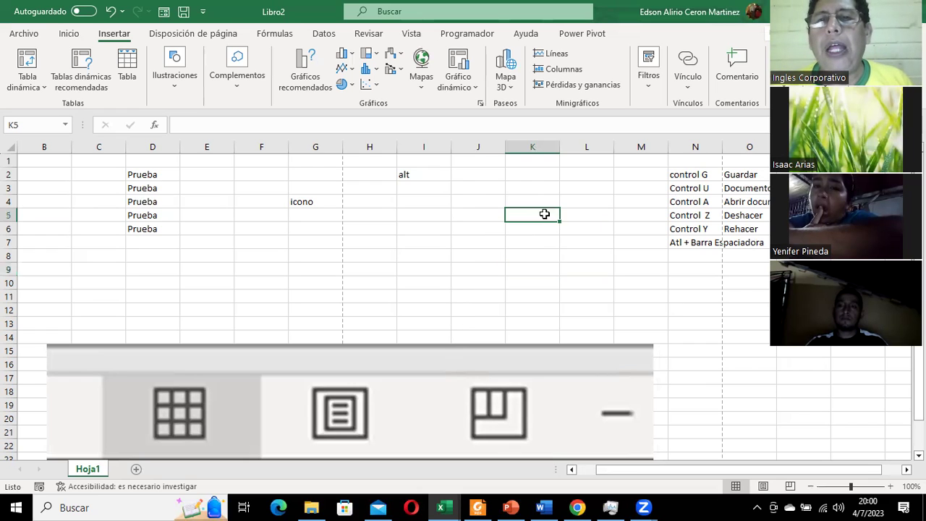
left_click(571, 188)
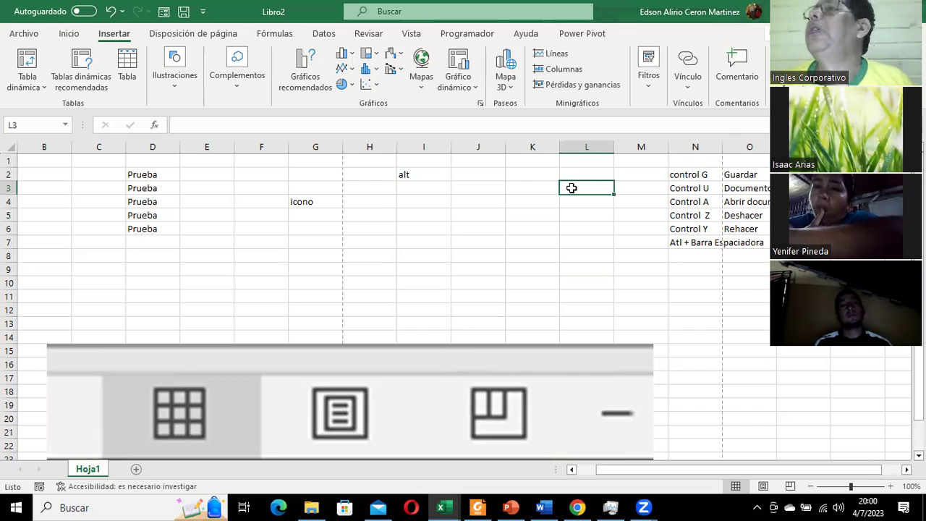
left_click(615, 251)
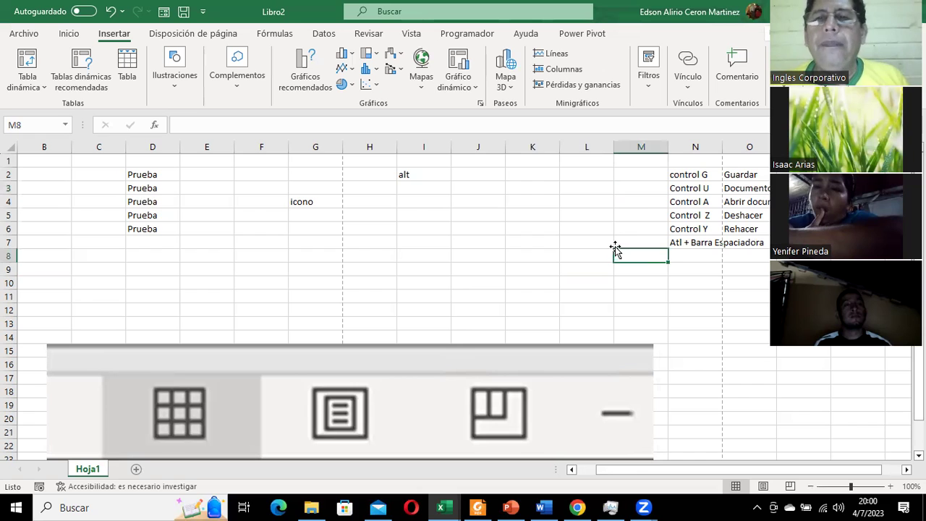